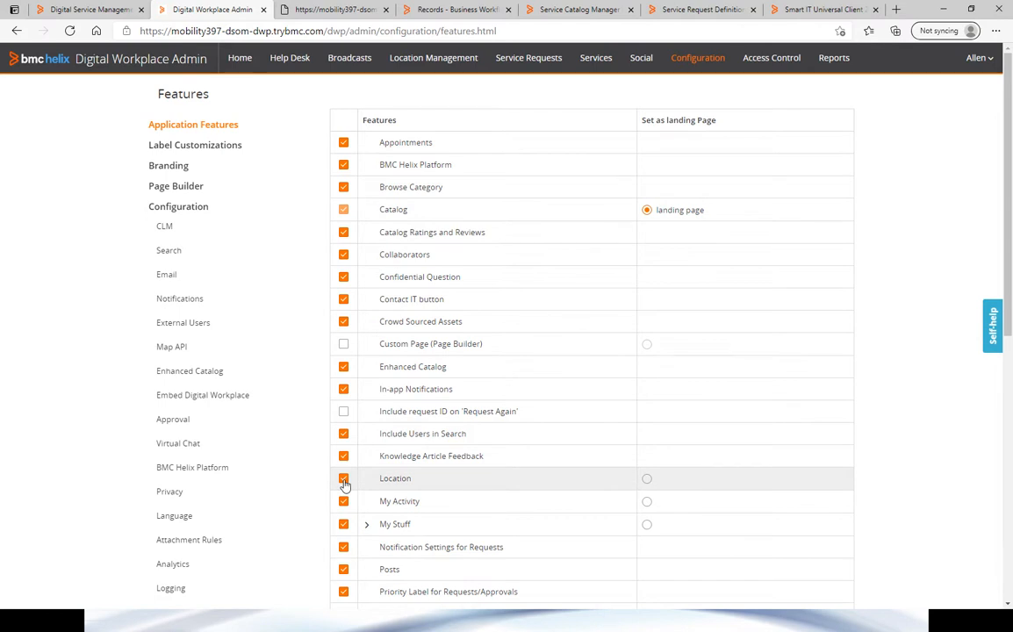
- Disable the Location feature, and reload the Digital Workplace catalog in Firefox to check its navigation
left_click(343, 479)
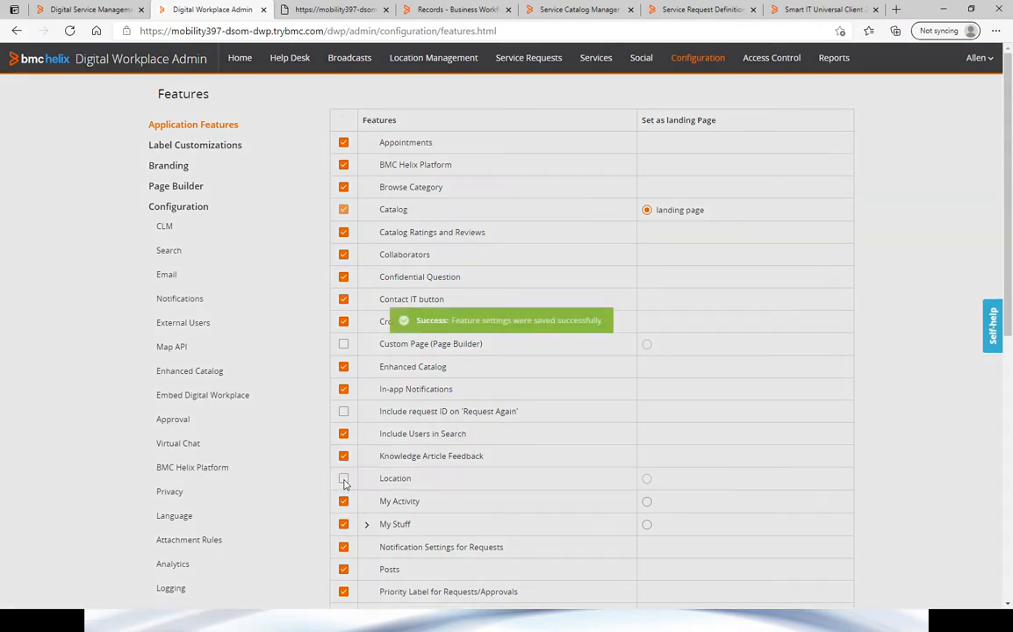
key("alt+Tab")
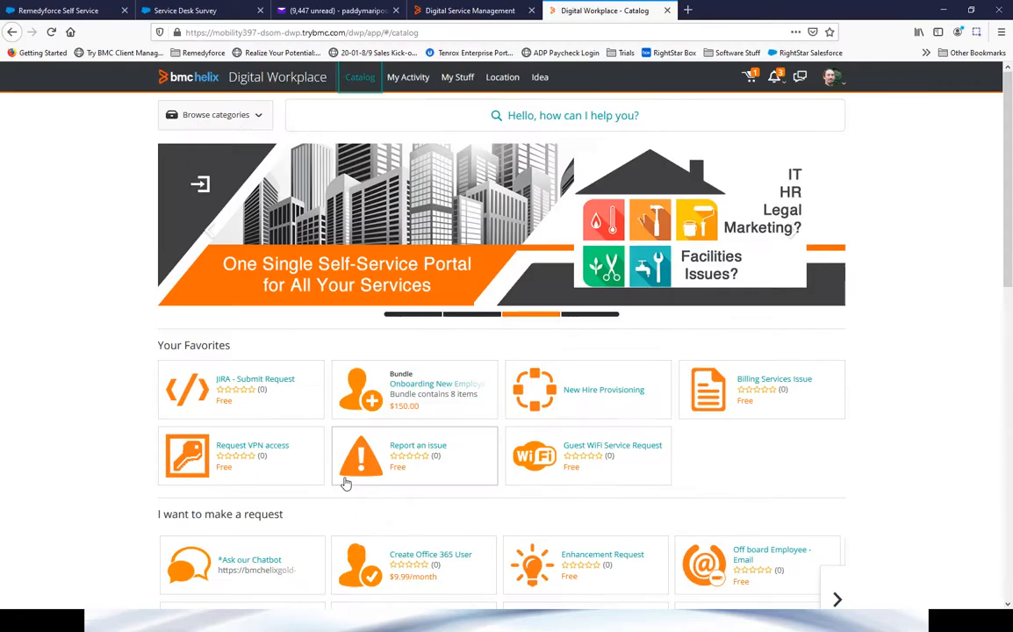
key("F5")
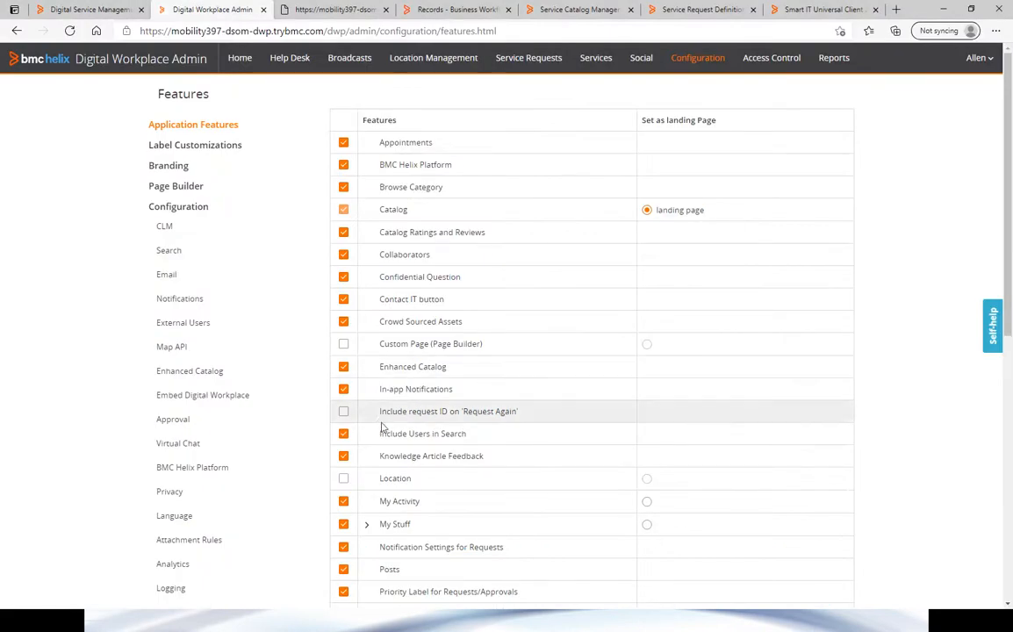
- Re-enable the Location feature in Digital Workplace Admin, and reload the Digital Workplace catalog in Firefox
left_click(343, 478)
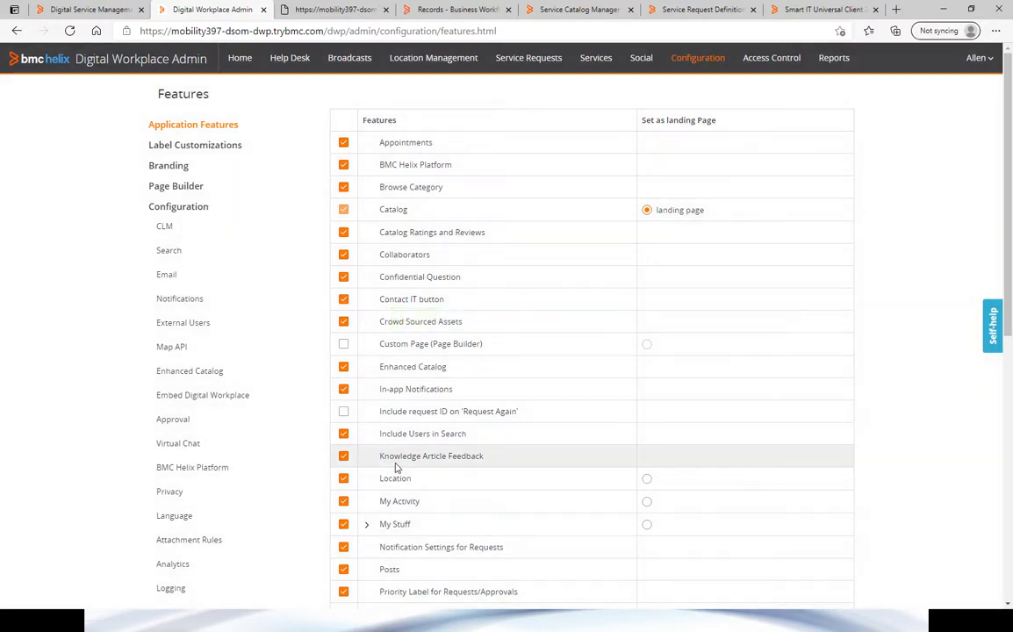
key("alt+Tab")
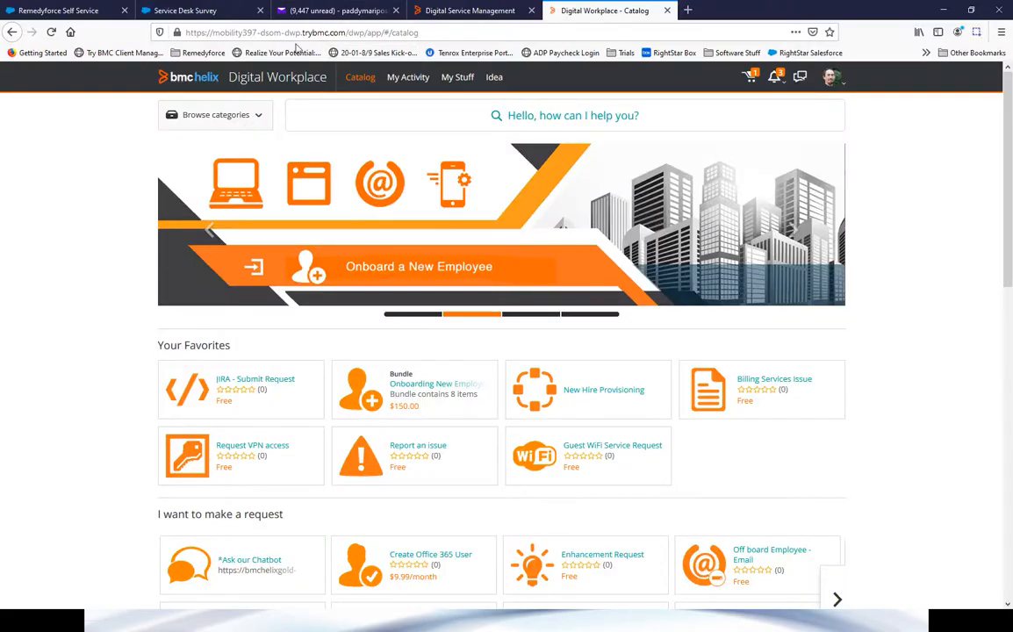
left_click(294, 51)
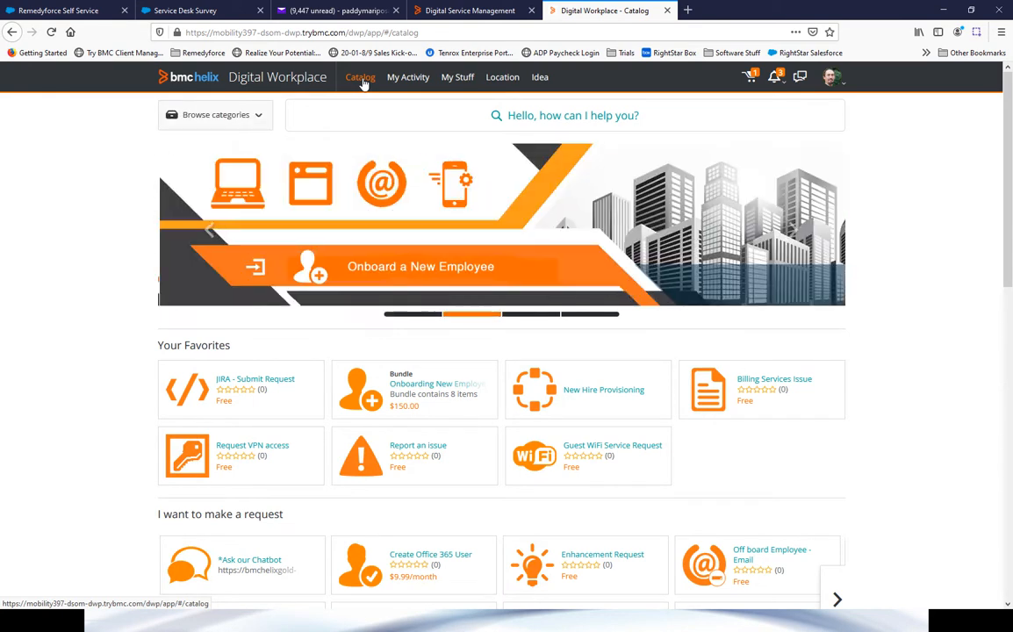
- Switch to Digital Workplace Admin in Edge and review the remaining entries of the application features list
key("alt+Tab")
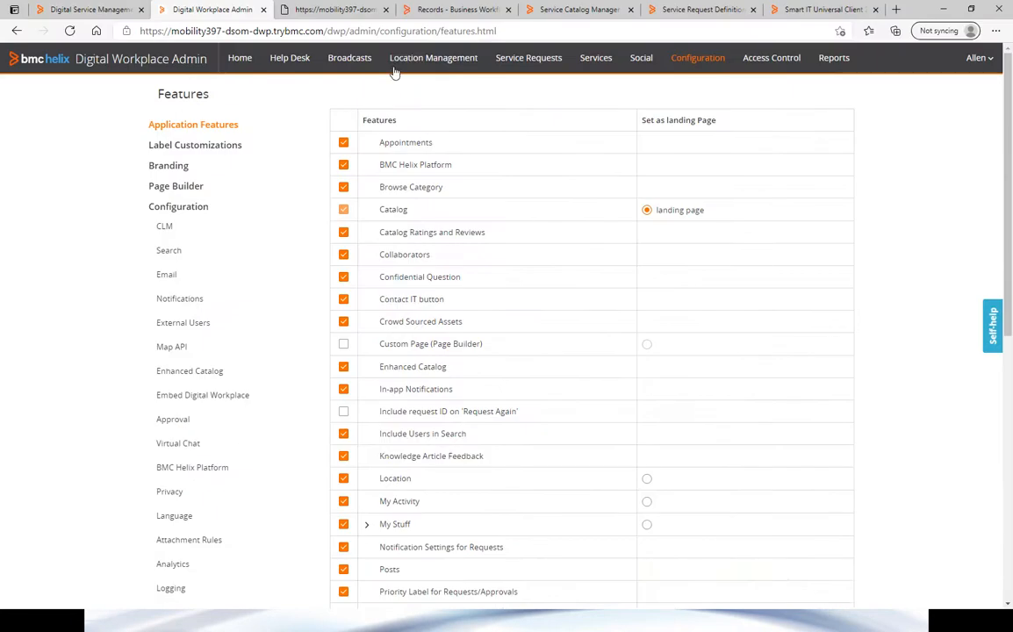
left_click(529, 63)
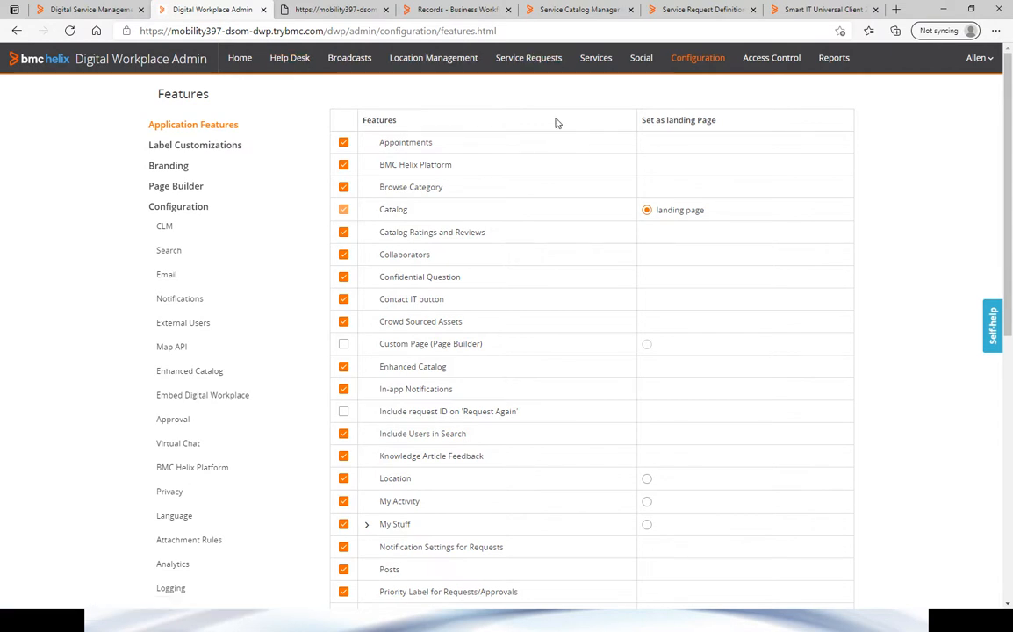
scroll(529, 202, "down", 1)
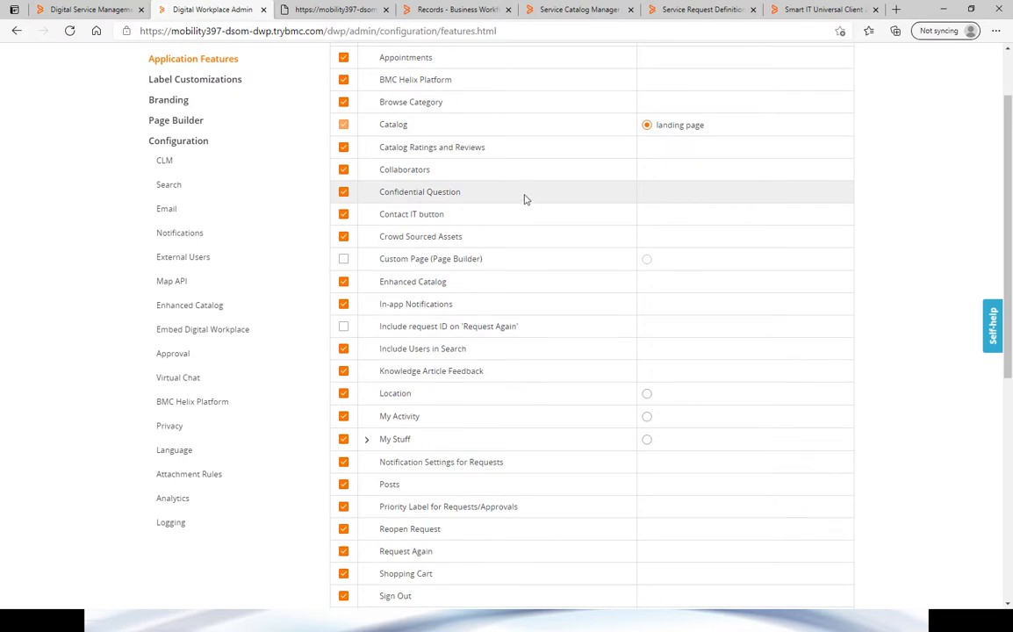
- Switch to the PowerPoint slide show and advance to the Service Request Administration slide
key("alt+Tab")
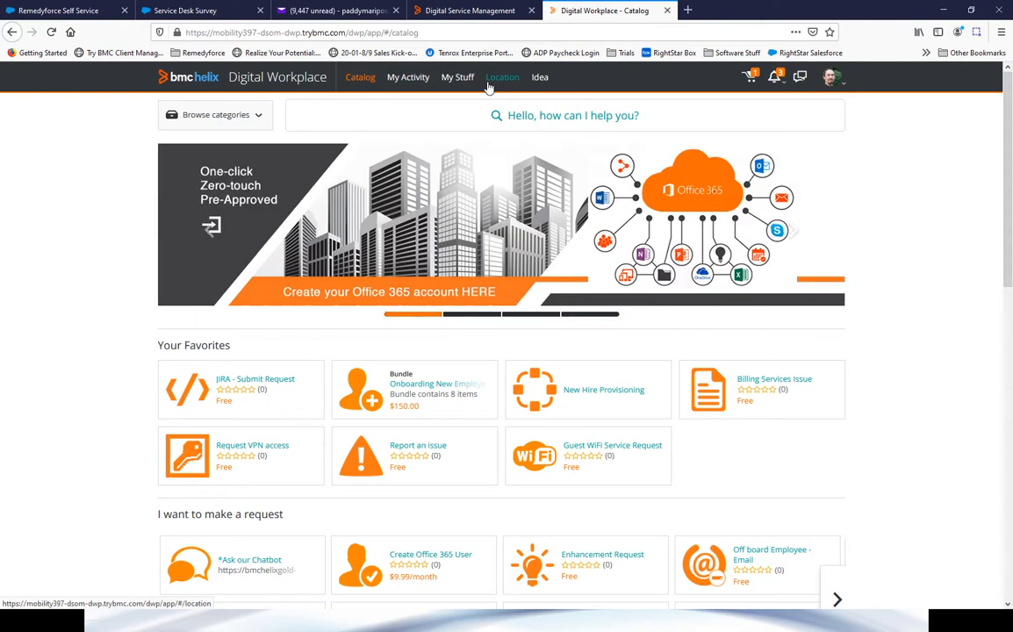
key("alt+Tab")
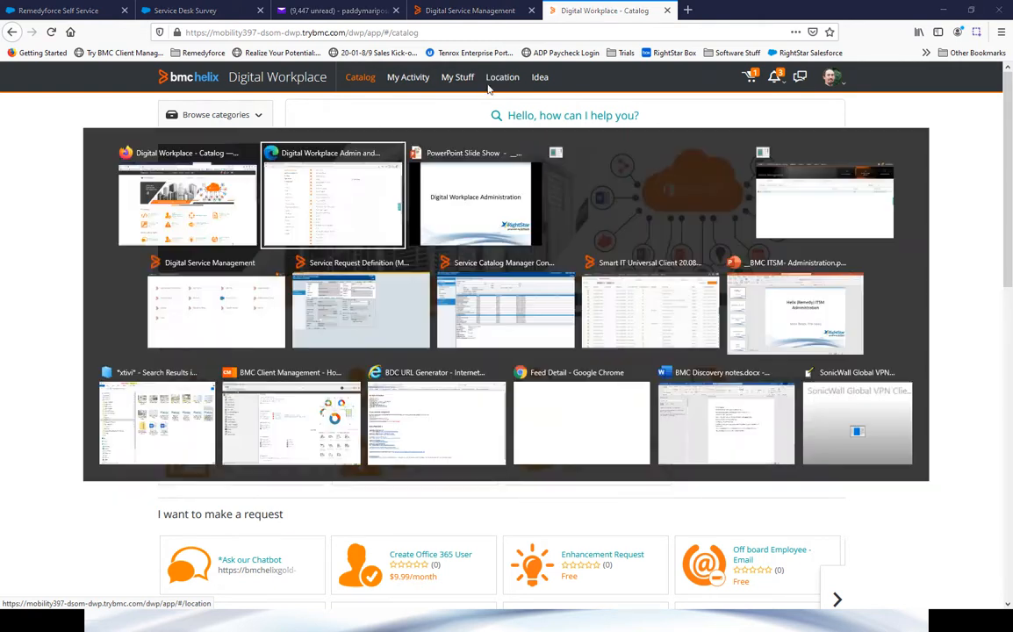
key("Right")
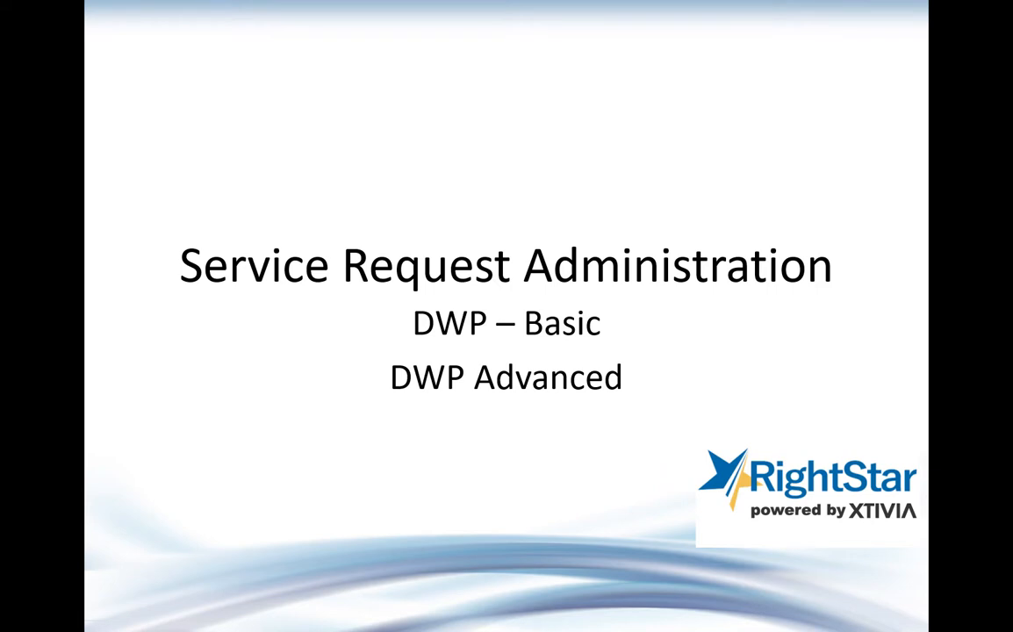
- Switch to Digital Workplace in Firefox, open the New Hire Provisioning request and look through its form
key("alt+Tab")
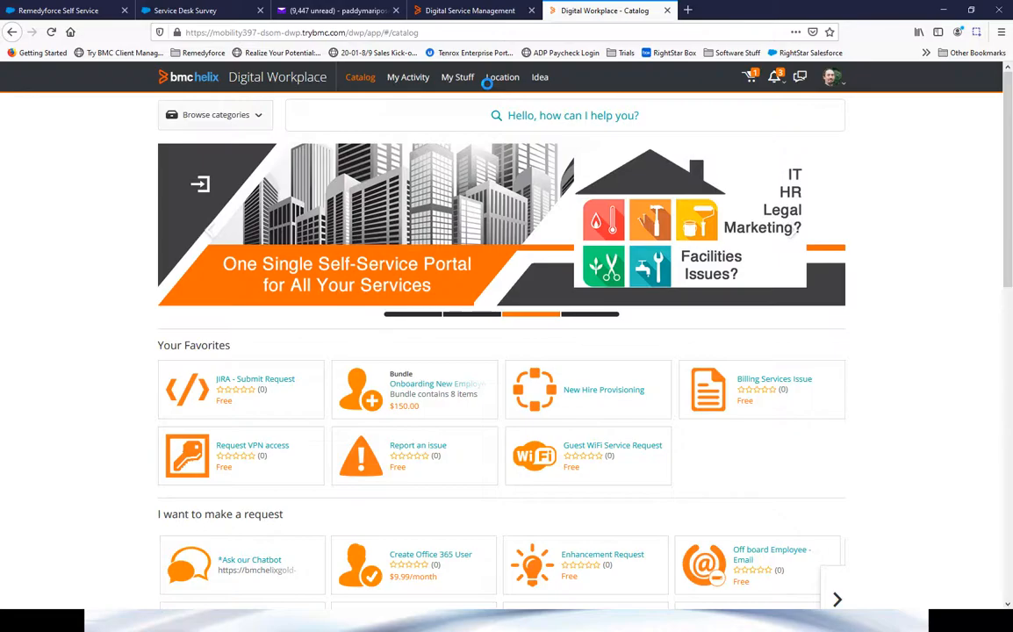
left_click(609, 396)
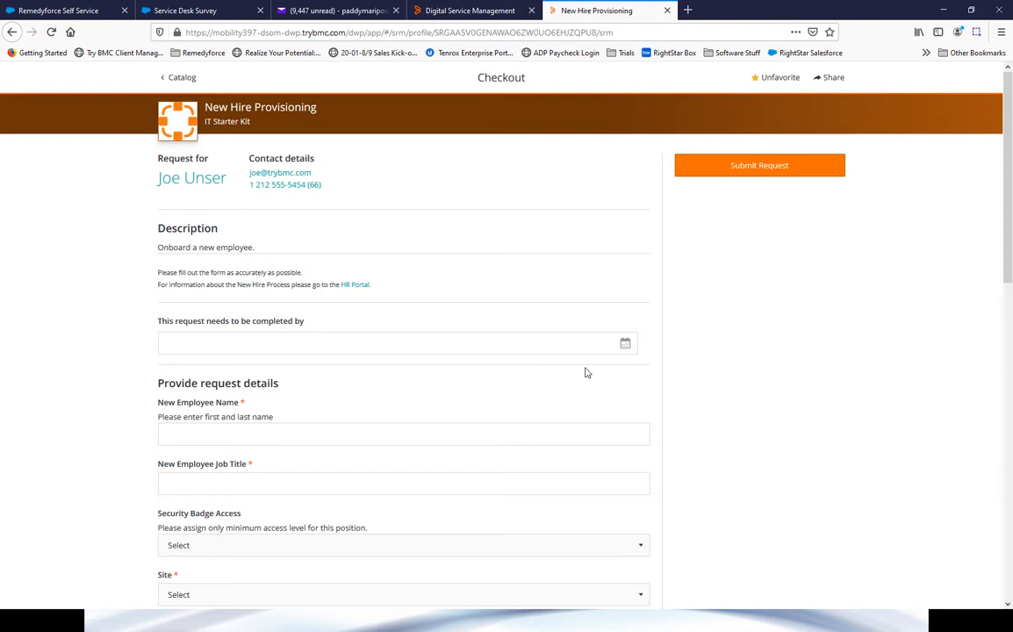
scroll(619, 411, "down", 5)
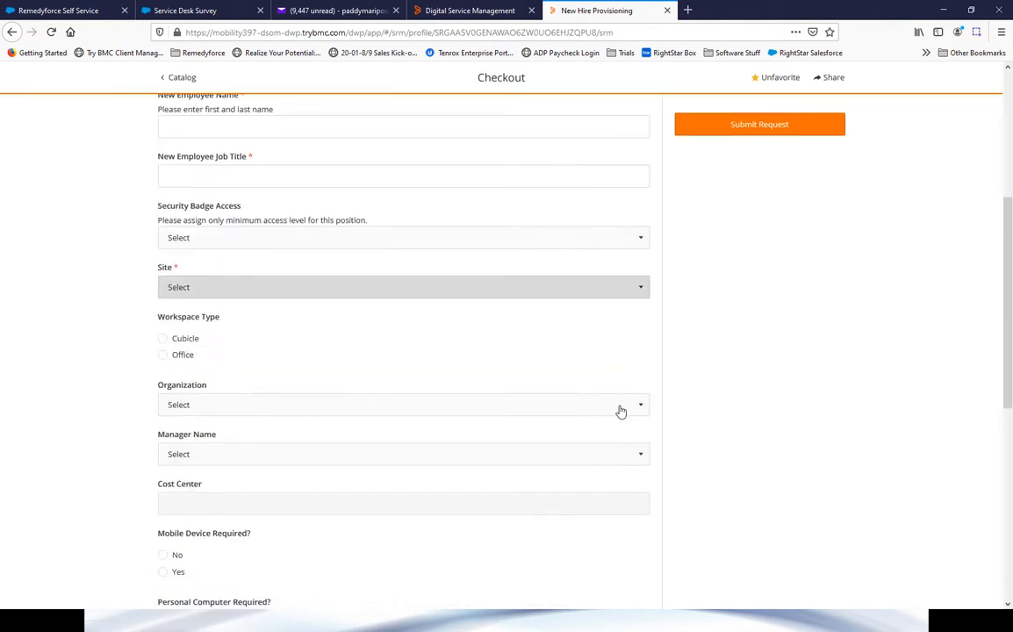
scroll(438, 259, "up", 3)
- Enter the new employee's full name and the job title "Head Honcho" in the request details
left_click(386, 307)
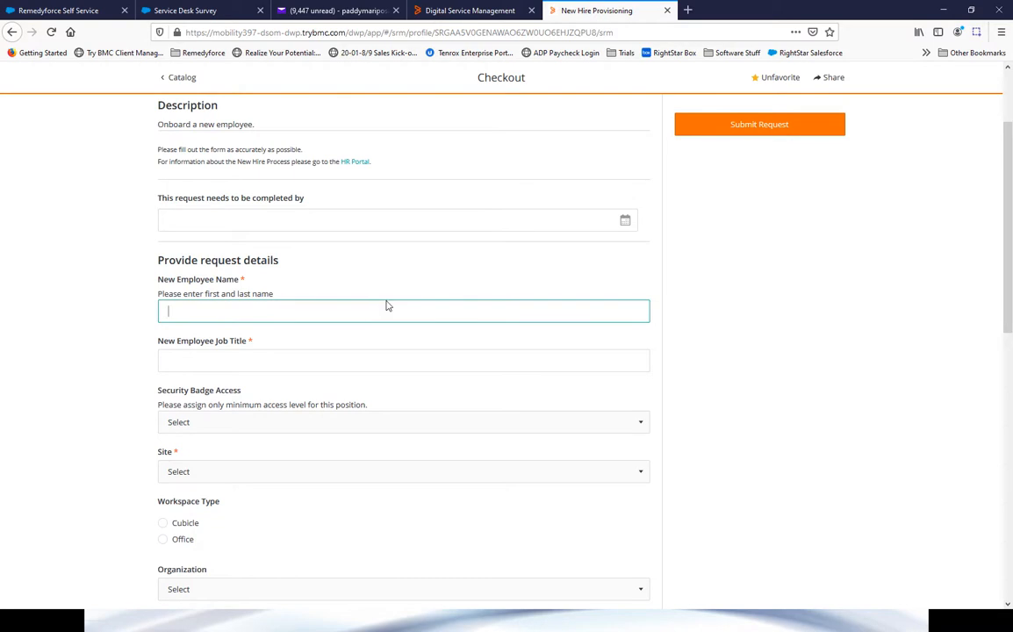
type("Anne Brock")
key("Tab")
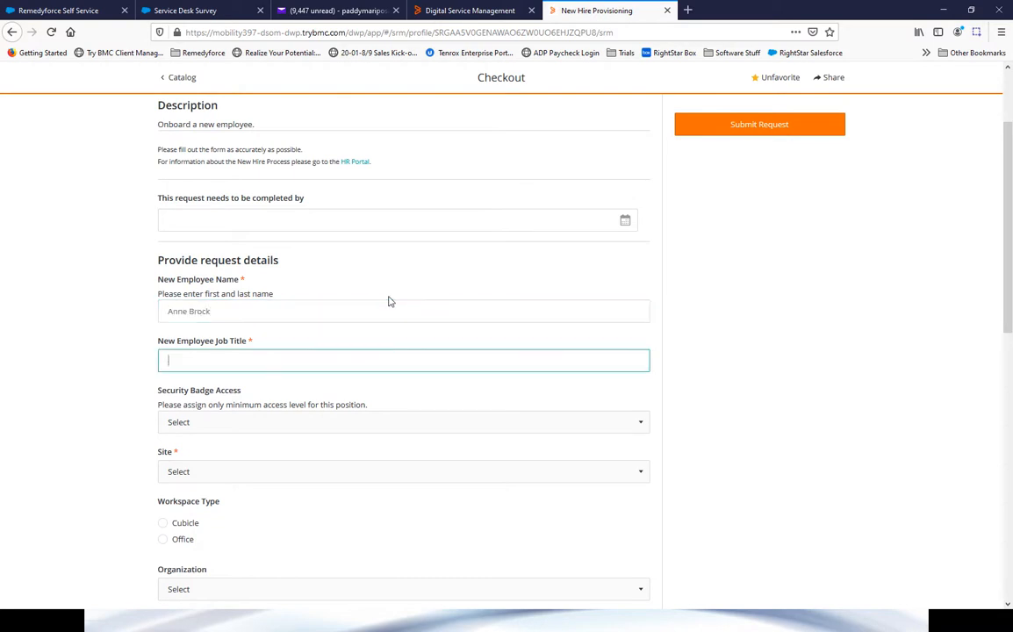
type("Head Honcho")
- Set Site to Boston Support Center and Mobile Device Required to Yes, and submit the New Hire Provisioning request
scroll(395, 290, "down", 2)
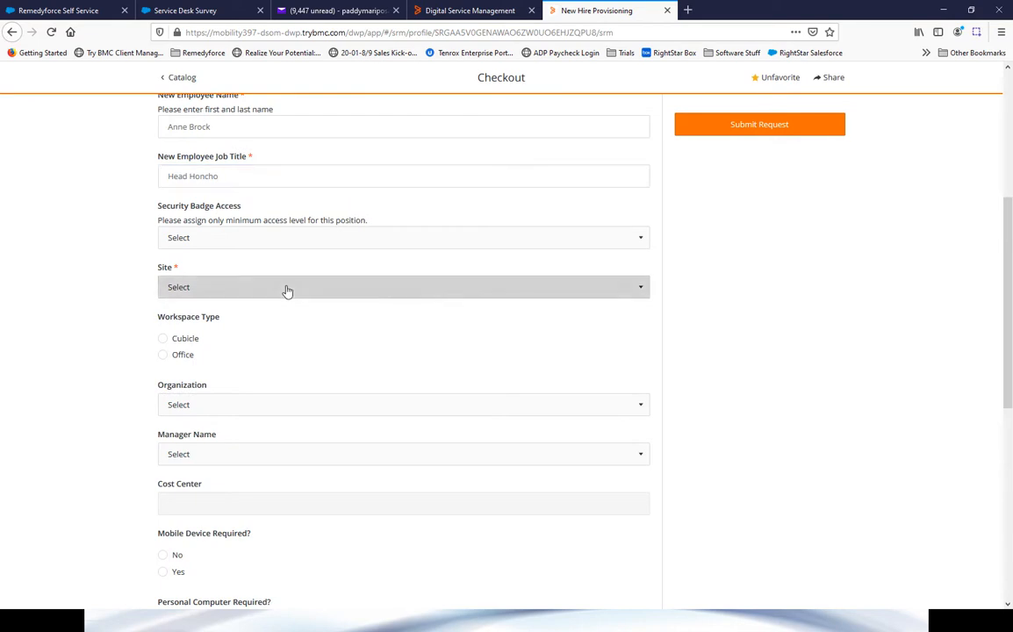
left_click(282, 290)
left_click(251, 329)
scroll(281, 346, "down", 2)
left_click(163, 388)
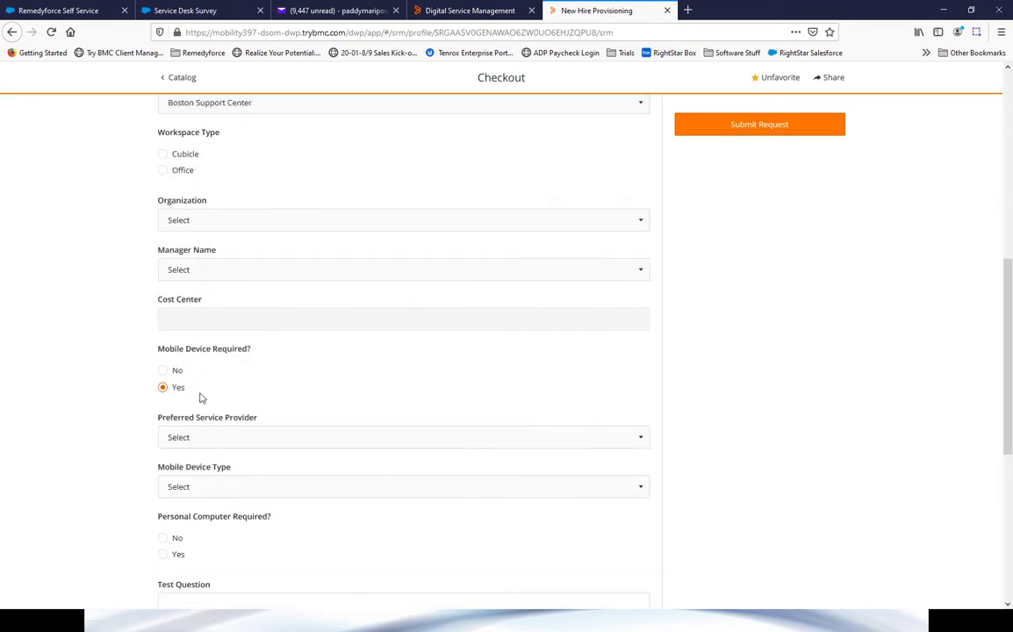
scroll(276, 373, "up", 4)
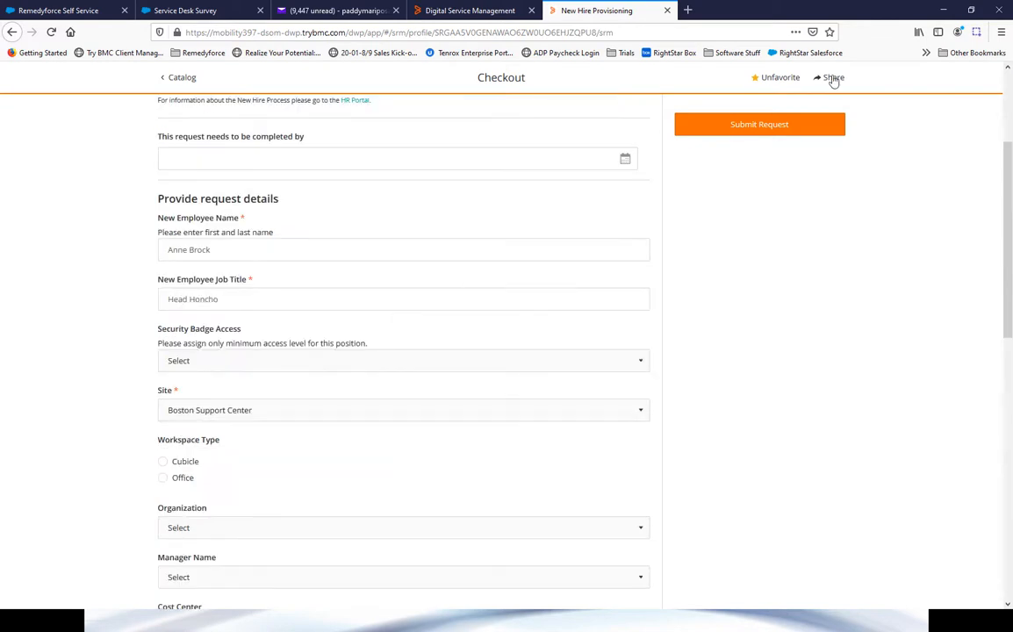
left_click(767, 129)
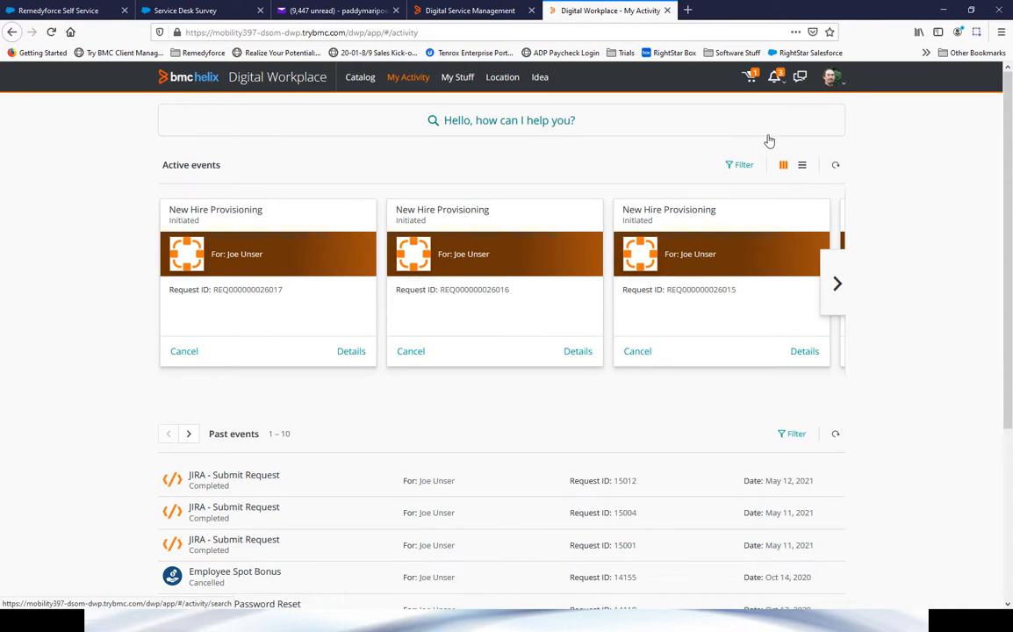
- Switch to Edge and view the New Hire Provisioning entry in the Service Catalog Manager Console
key("alt+Tab")
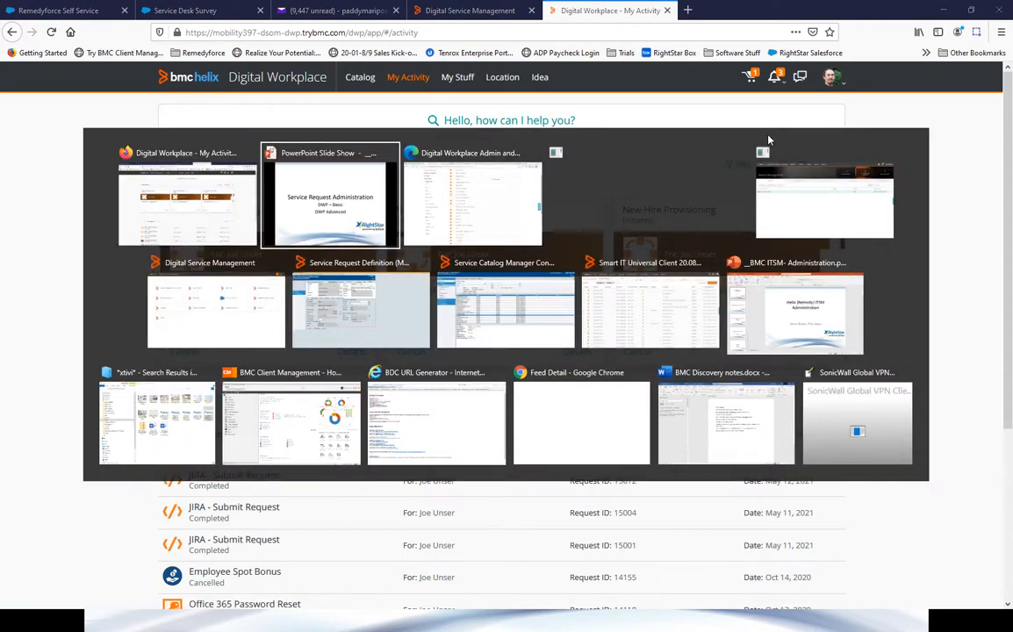
key("alt+Tab")
key("alt+Tab")
key("alt+Tab")
key("alt+Tab")
key("alt+Tab")
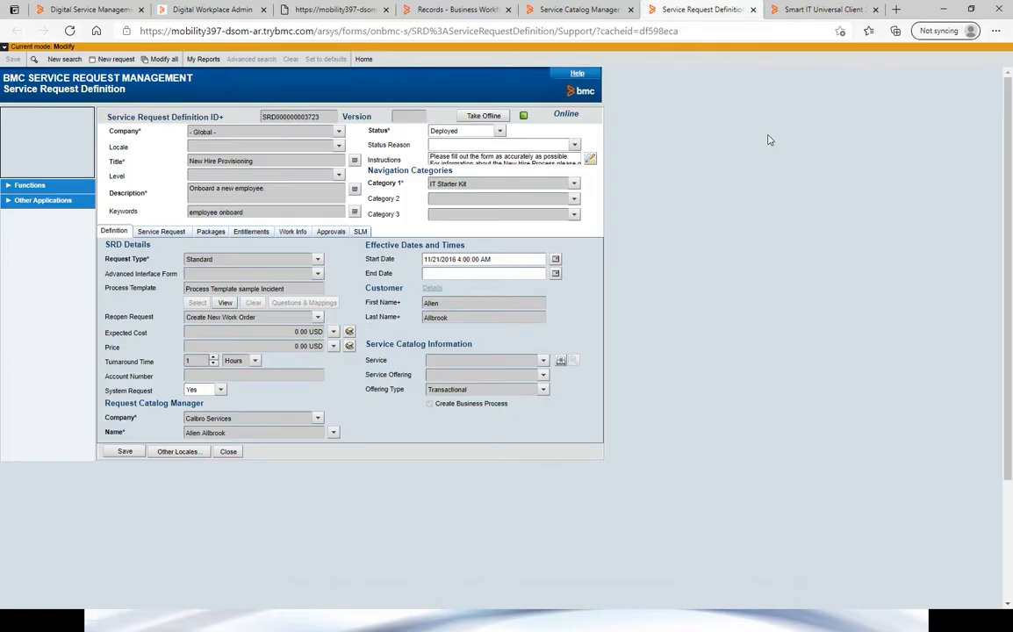
left_click(598, 11)
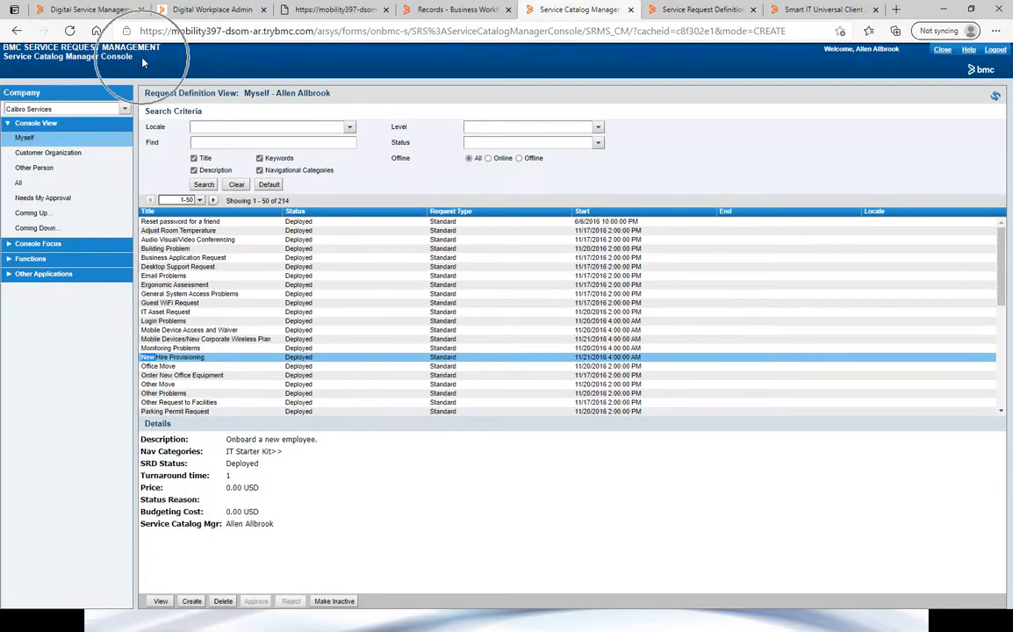
- Take the New Hire Provisioning service request definition offline, overwriting the other user's changes
left_click(702, 9)
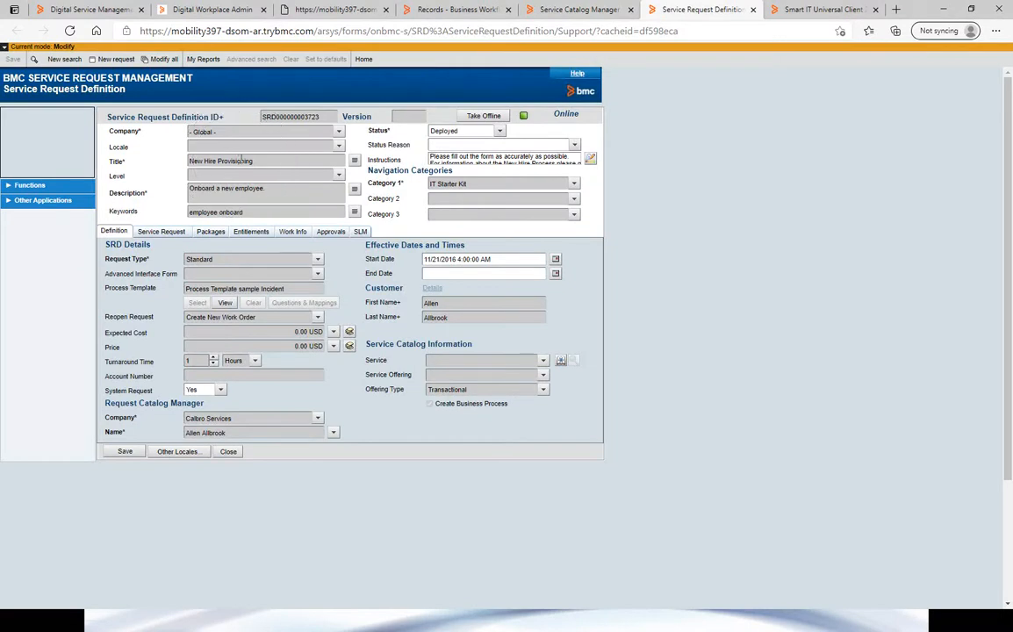
left_click(480, 117)
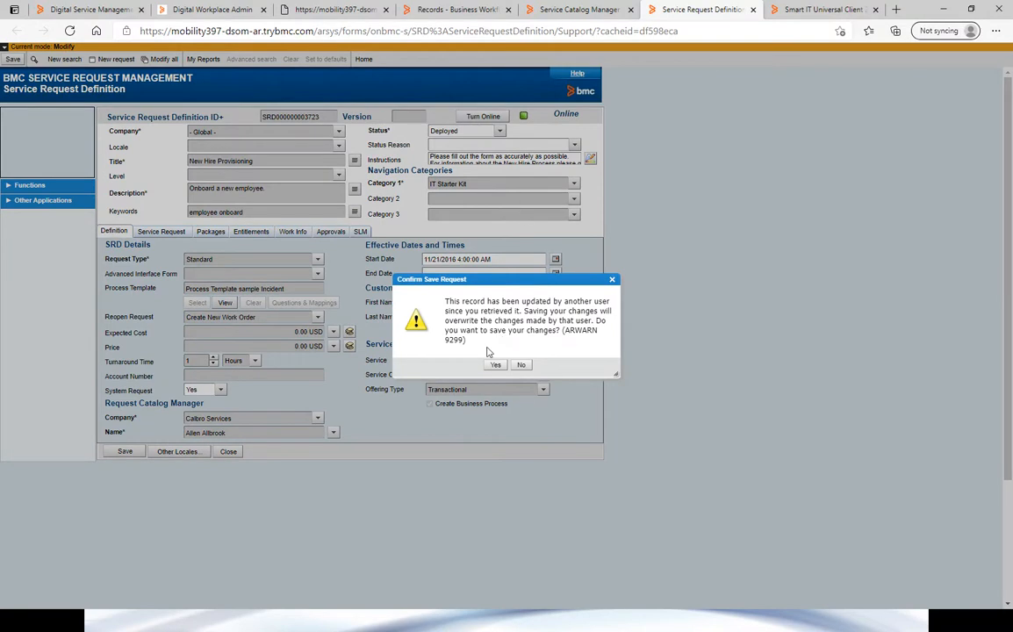
left_click(495, 365)
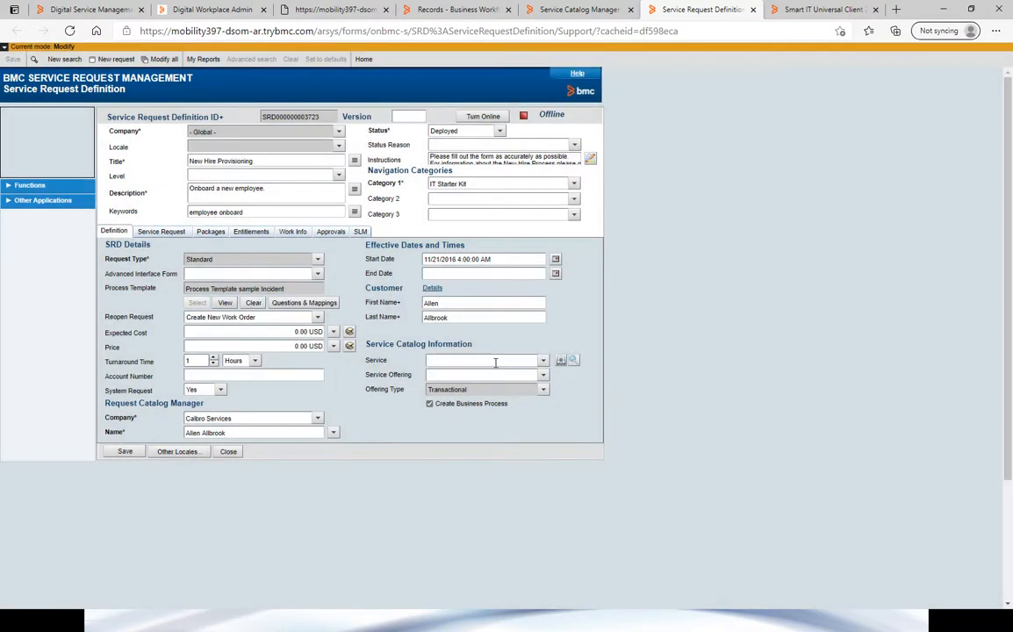
- Open Question Management for the New Hire Provisioning definition, reopening it after dismissing the connection error
left_click(292, 305)
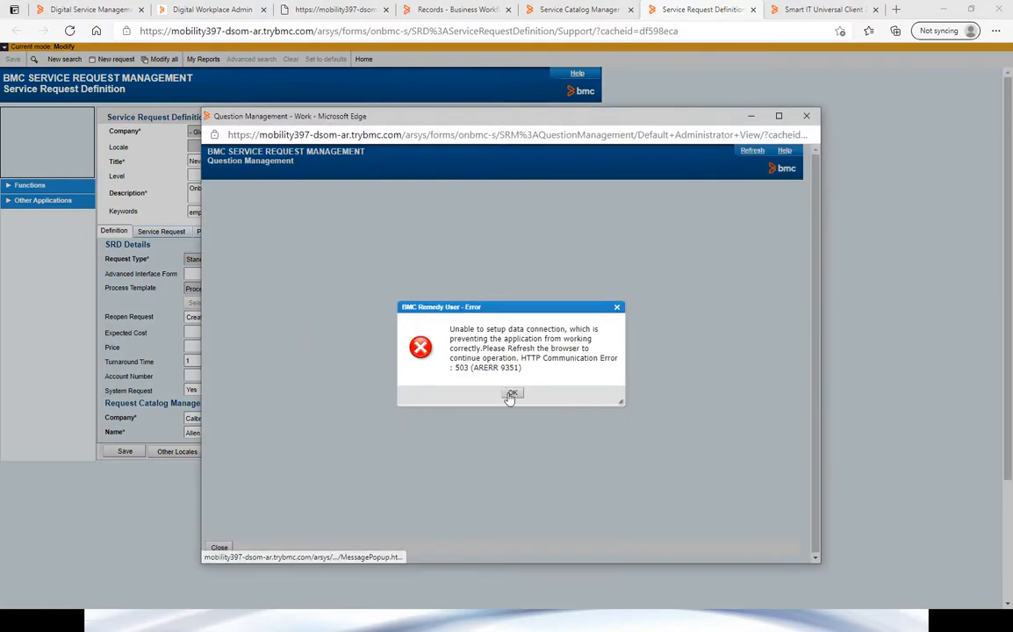
left_click(511, 392)
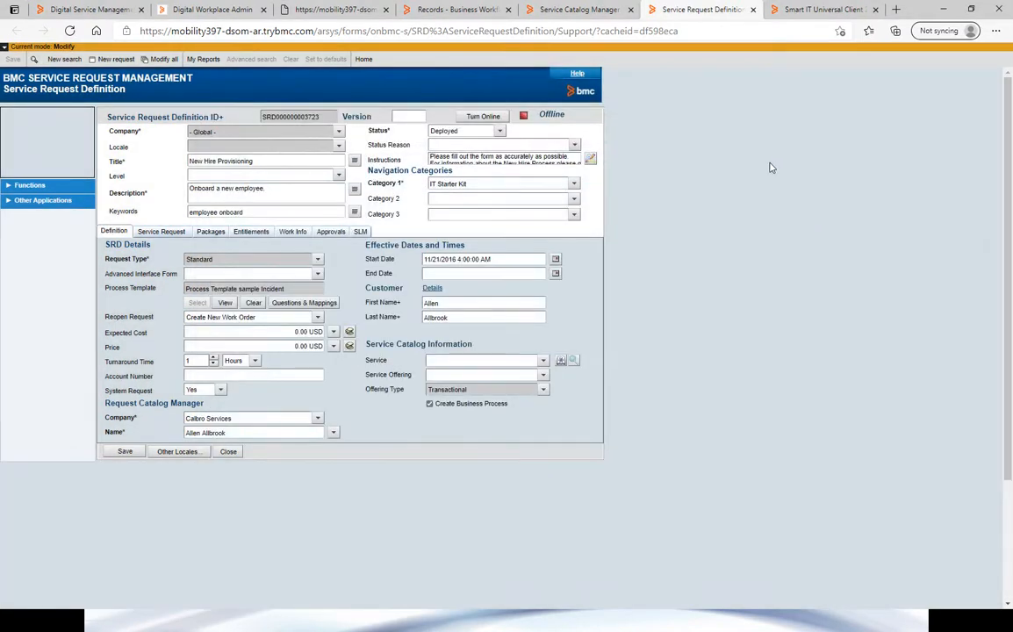
left_click(287, 306)
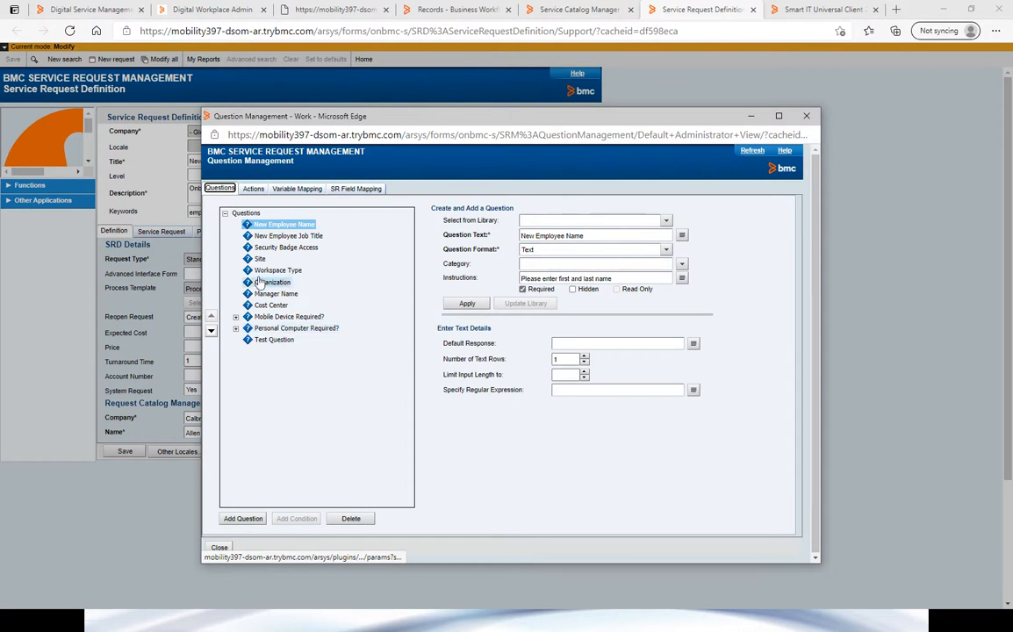
- Make the Security Badge Access question required and apply the change
left_click(264, 250)
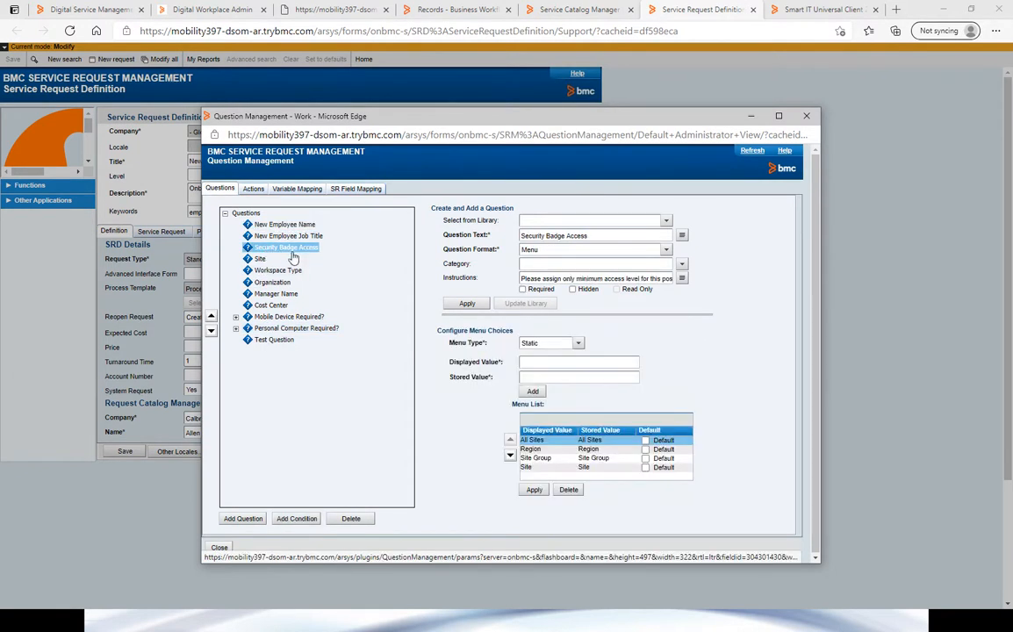
left_click(468, 304)
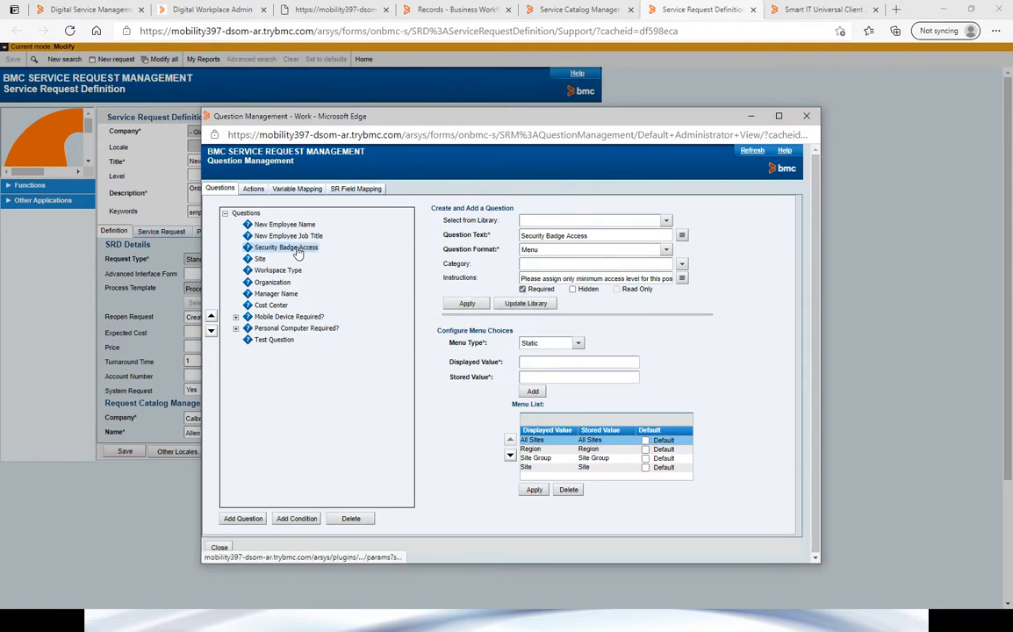
- Add a new question titled "Second Test Question" after Test Question and set its format to Check Boxes
left_click(274, 339)
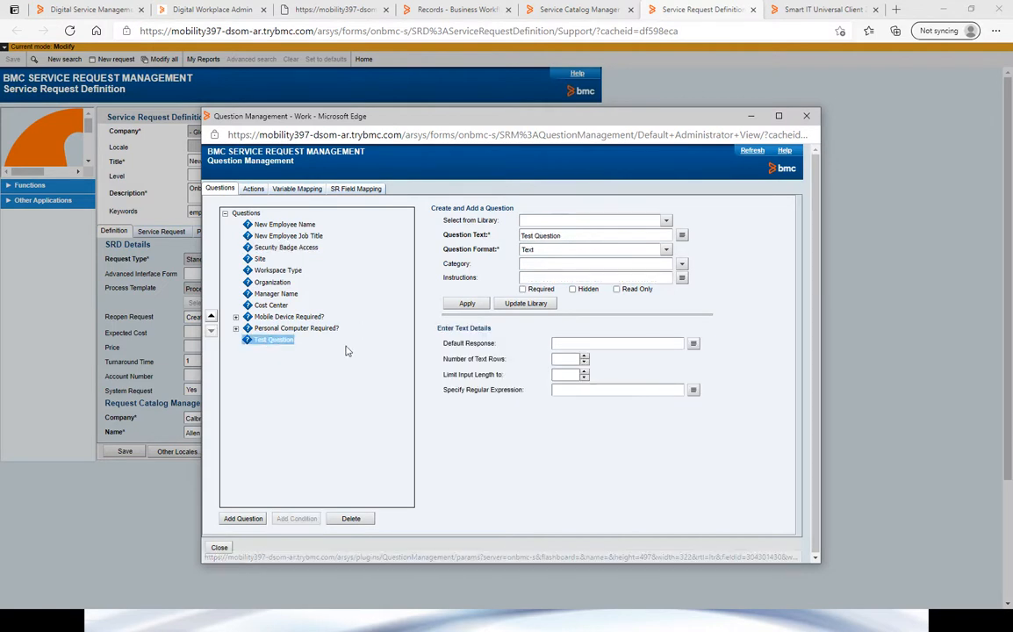
left_click(244, 520)
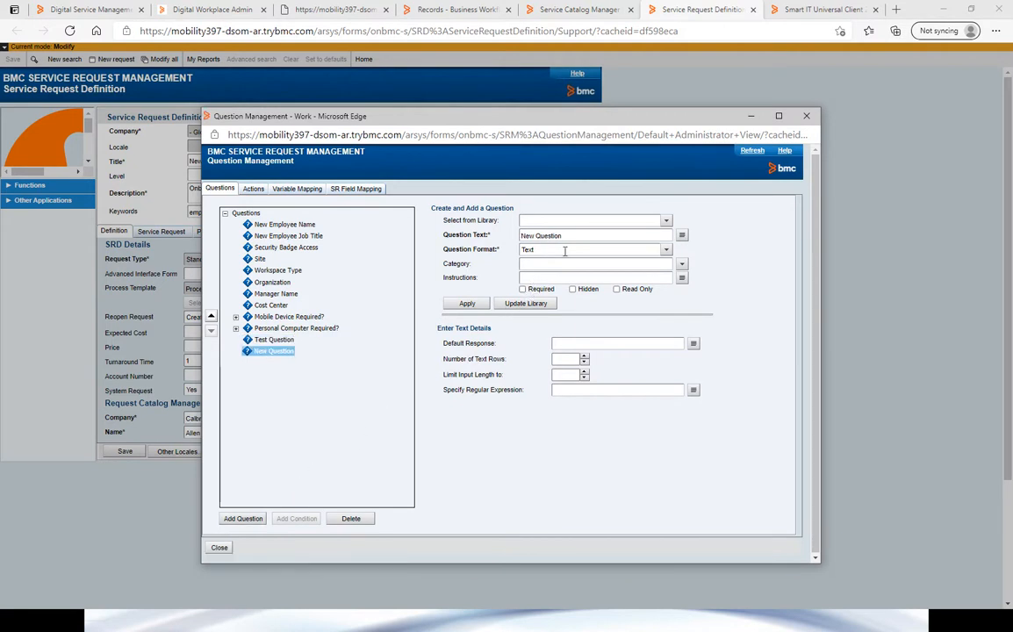
left_click_drag(576, 237, 505, 239)
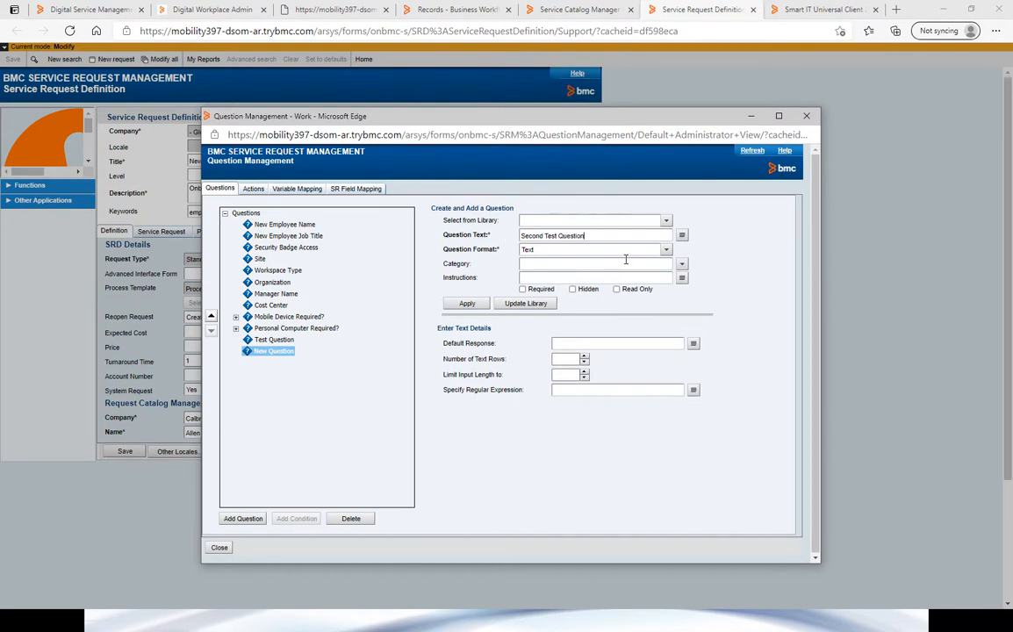
left_click(665, 249)
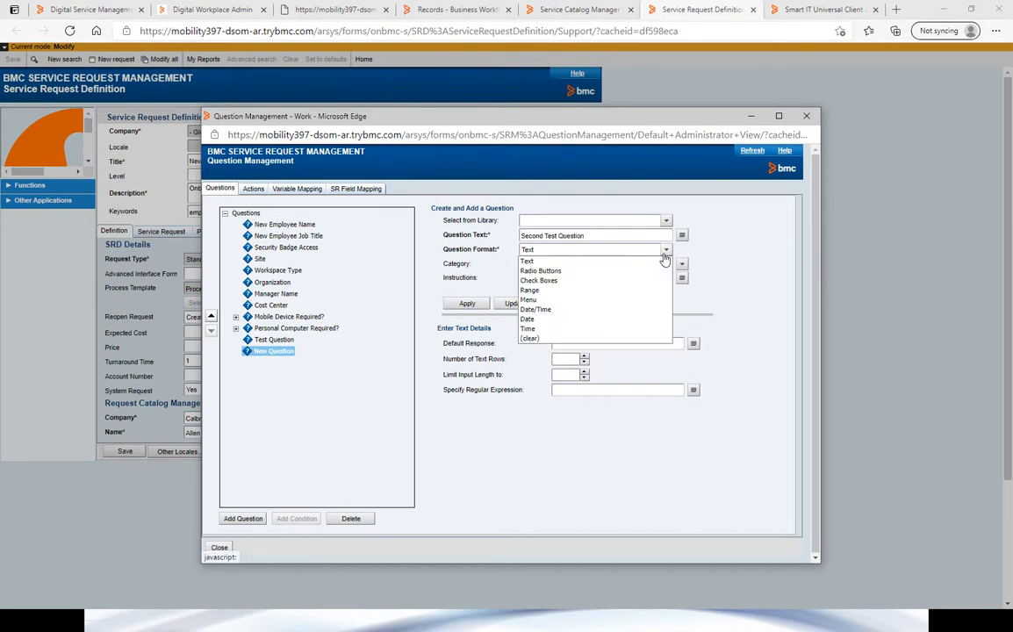
left_click(594, 281)
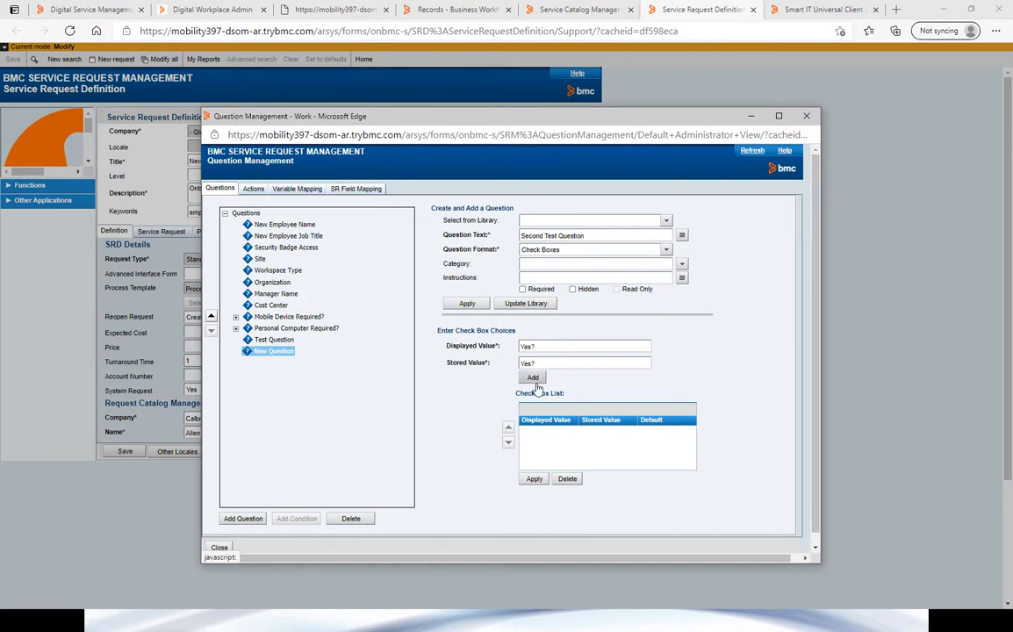
- Add "Yes?" and "No?" as check box choices for the Second Test Question
left_click(533, 378)
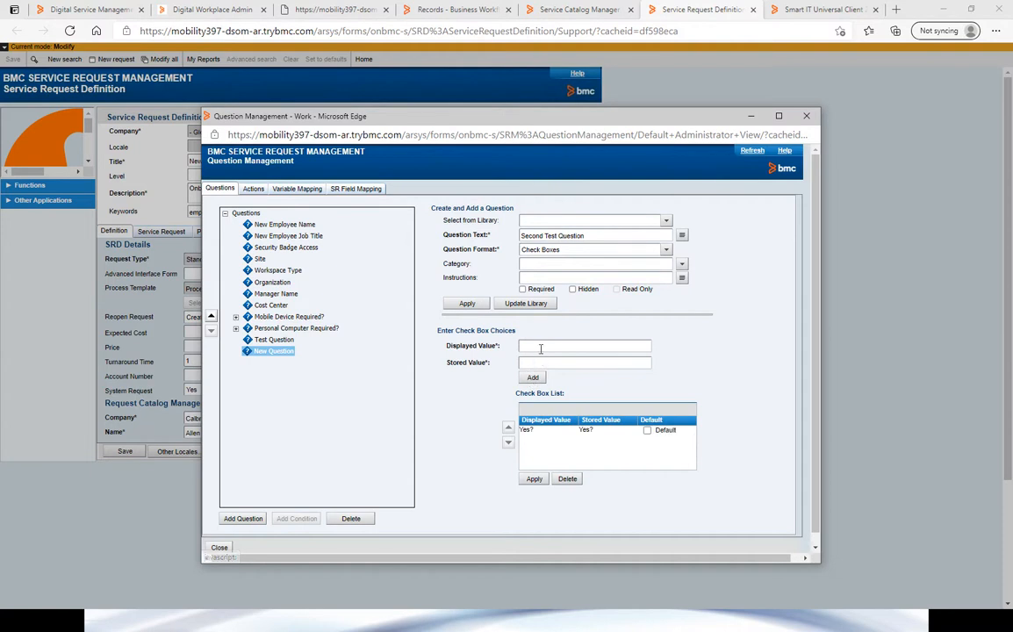
left_click(546, 347)
left_click(533, 378)
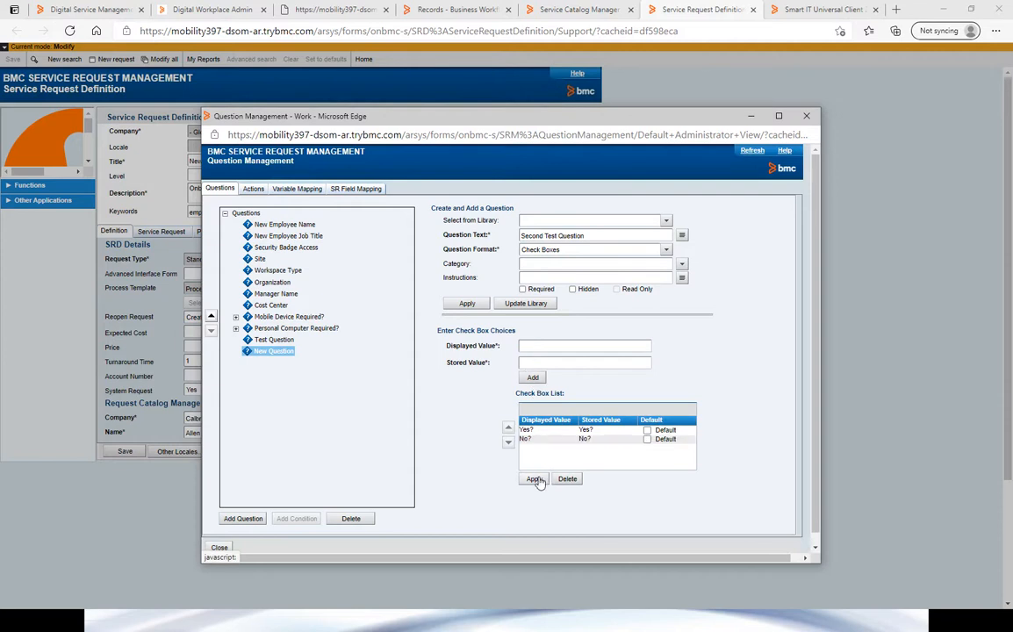
- Apply the new question and turn the New Hire Provisioning definition back online
left_click(467, 303)
left_click(218, 547)
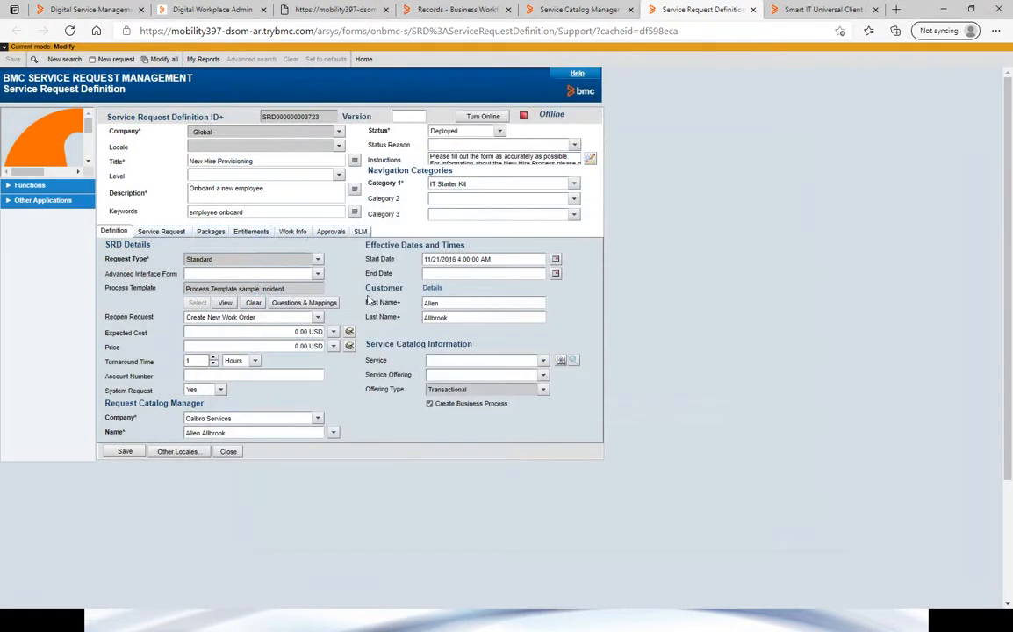
left_click(481, 116)
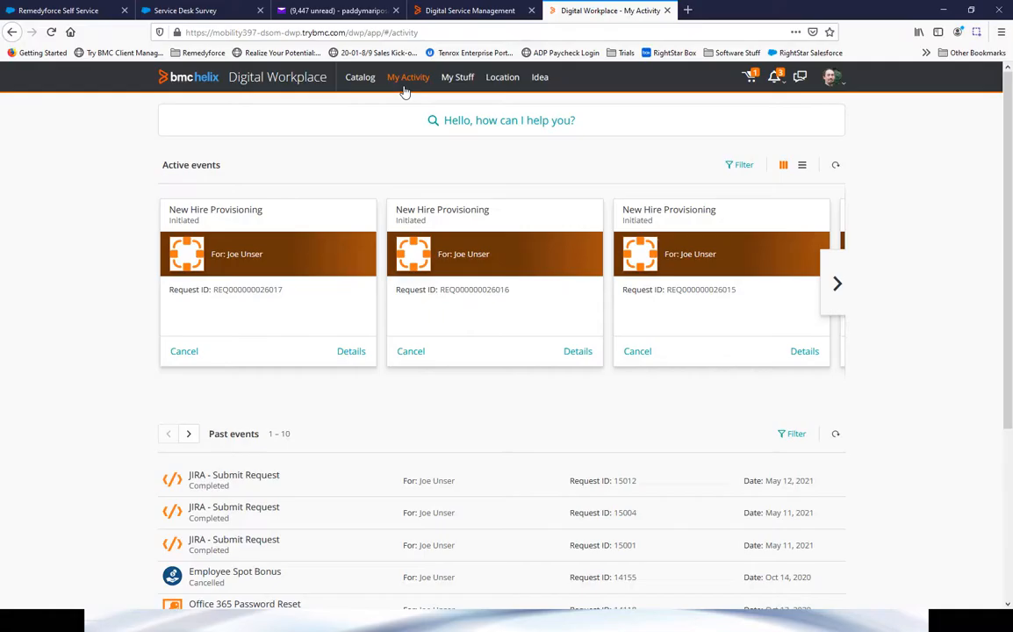
- Switch to the Digital Workplace portal and review the New Hire Provisioning request's questions, including Security Badge Access and the Second Test Question
left_click(356, 78)
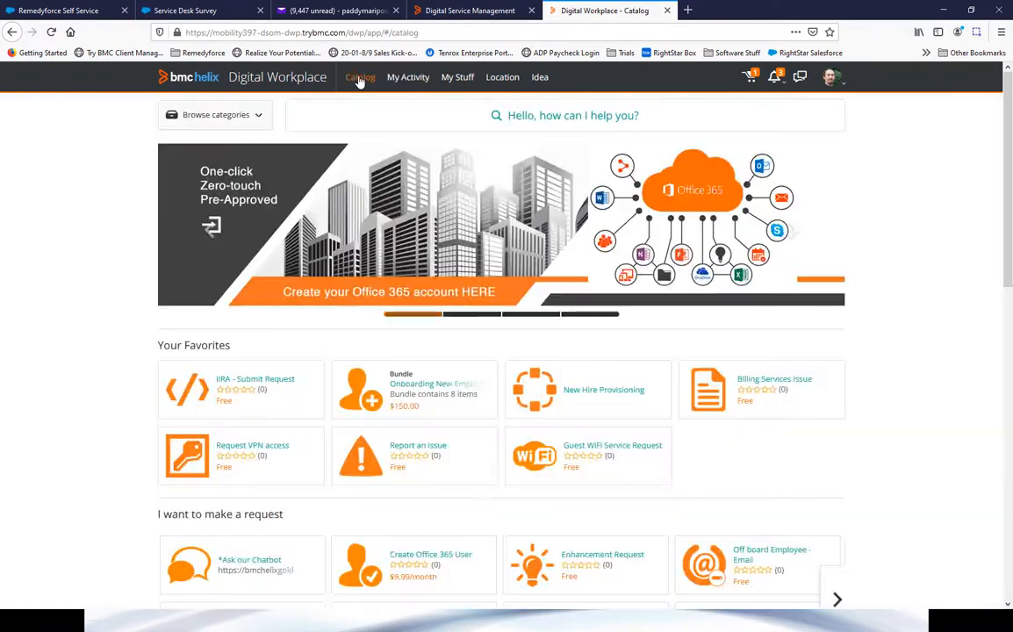
left_click(597, 397)
scroll(386, 320, "down", 1)
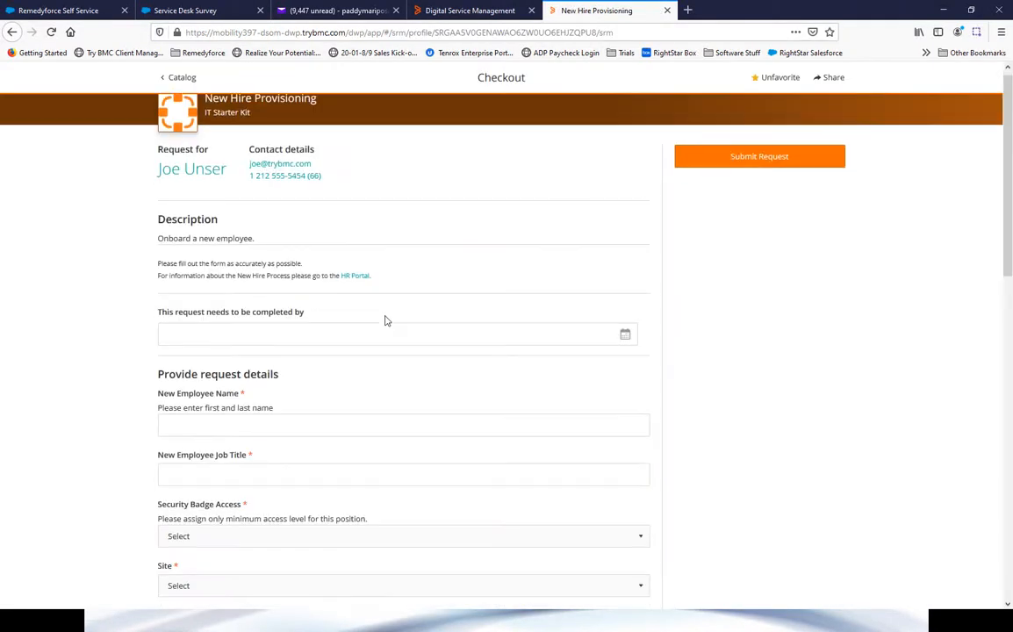
scroll(385, 321, "down", 2)
left_click(350, 314)
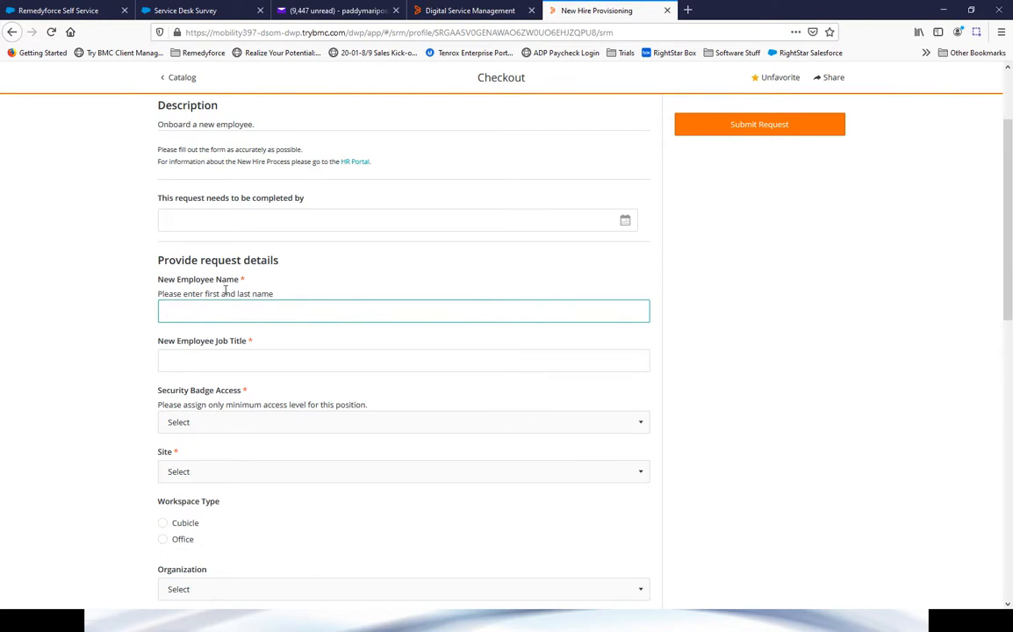
scroll(240, 384, "down", 2)
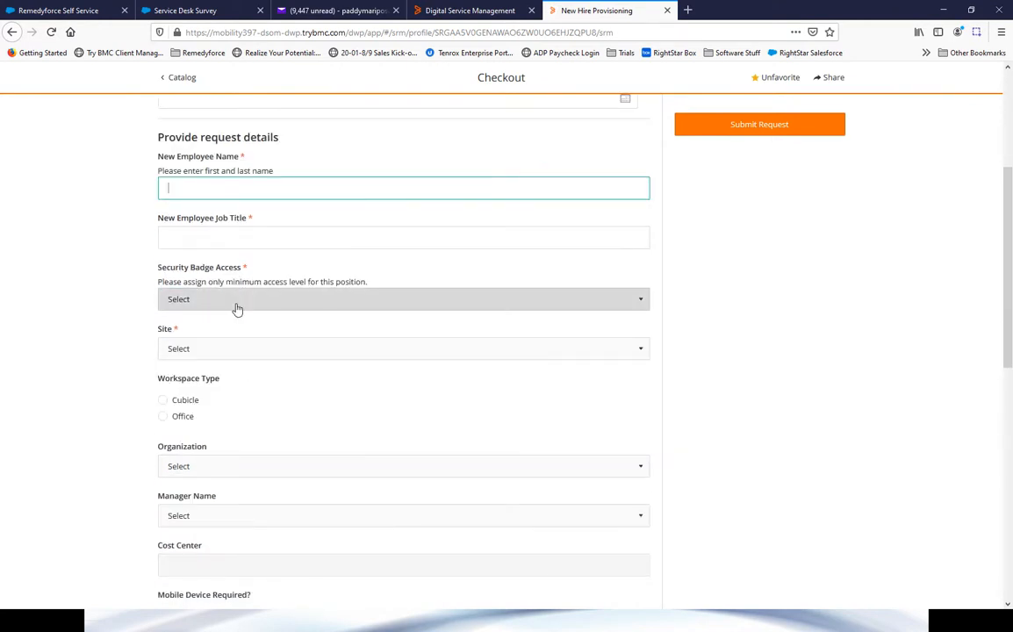
scroll(236, 309, "down", 6)
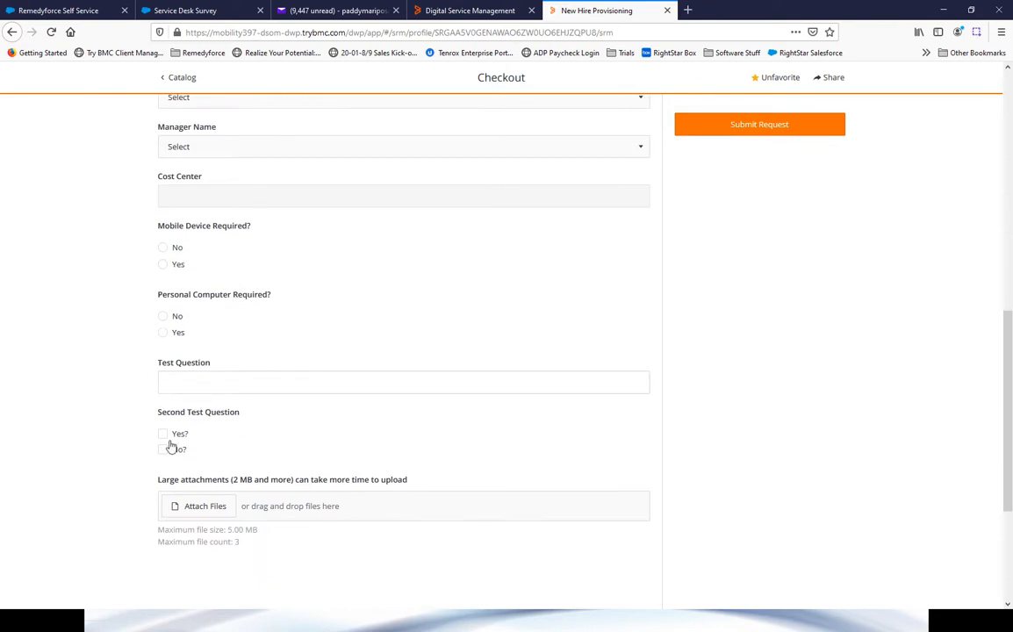
- Try selecting both the Yes? and No? choices of the Second Test Question on the request form
left_click(163, 433)
left_click(162, 449)
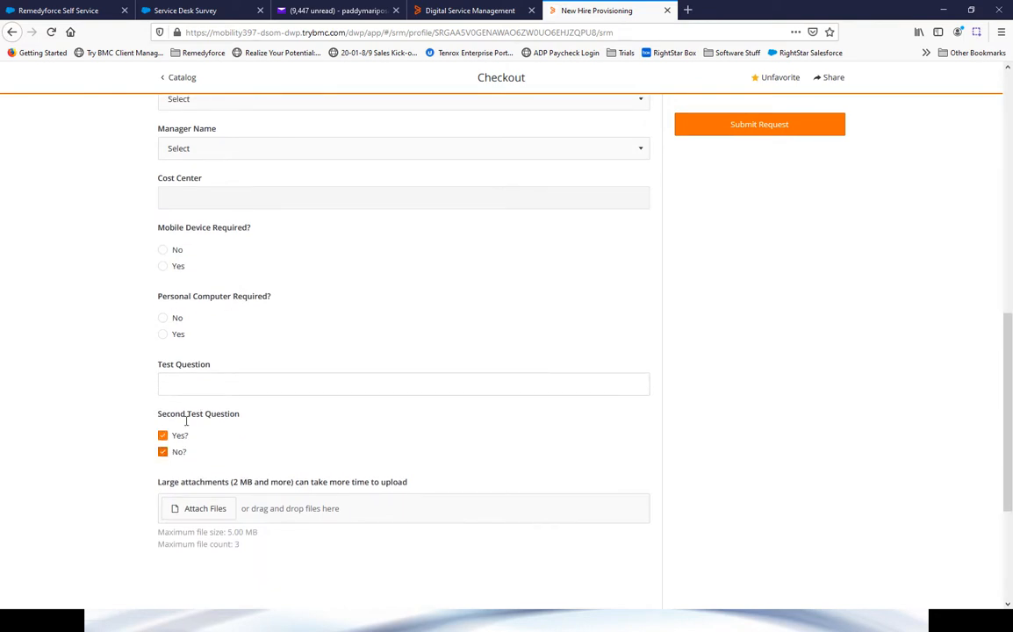
scroll(197, 380, "up", 7)
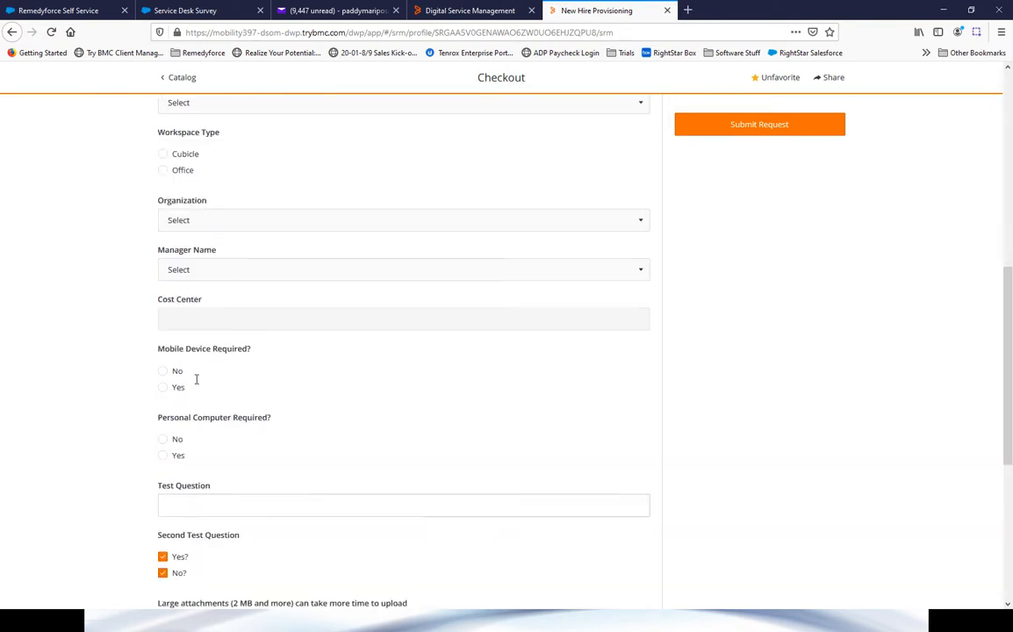
- Return to the catalog and submit a JIRA - Submit Request with the issue summary "problem"
left_click(178, 78)
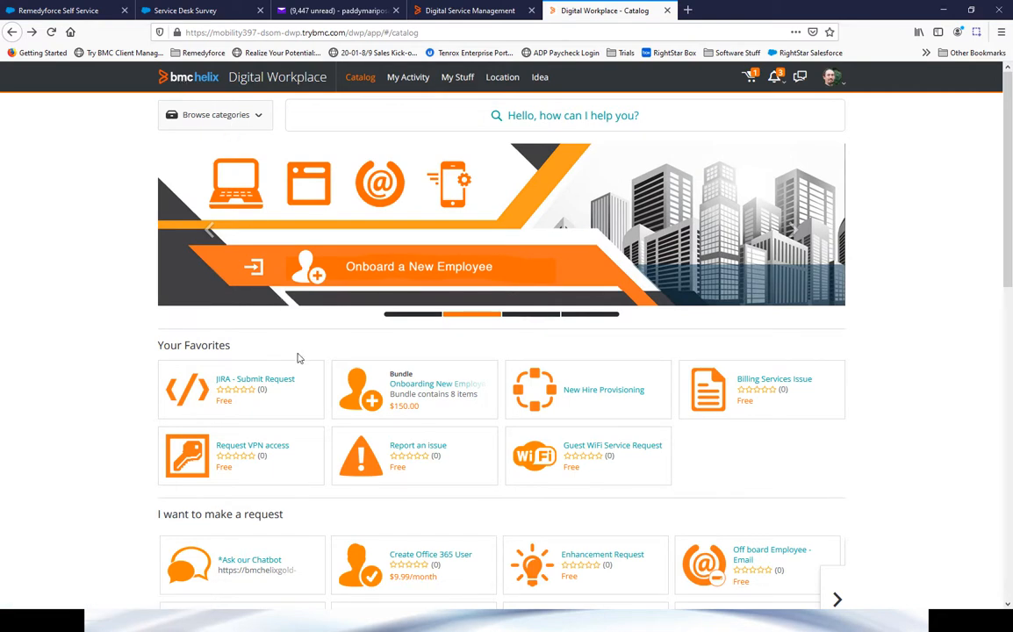
left_click(265, 386)
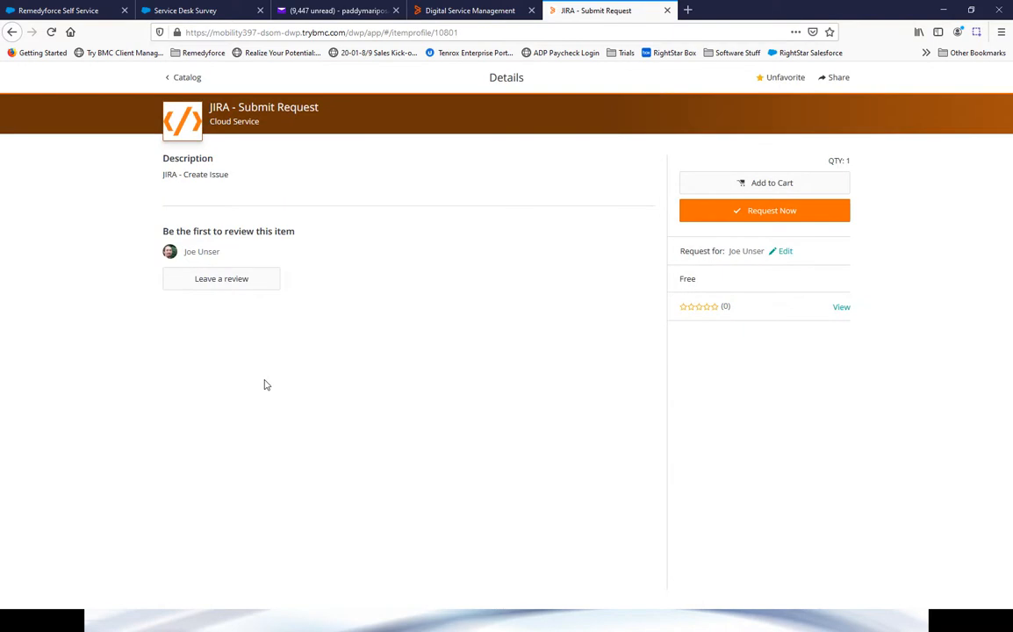
left_click(710, 236)
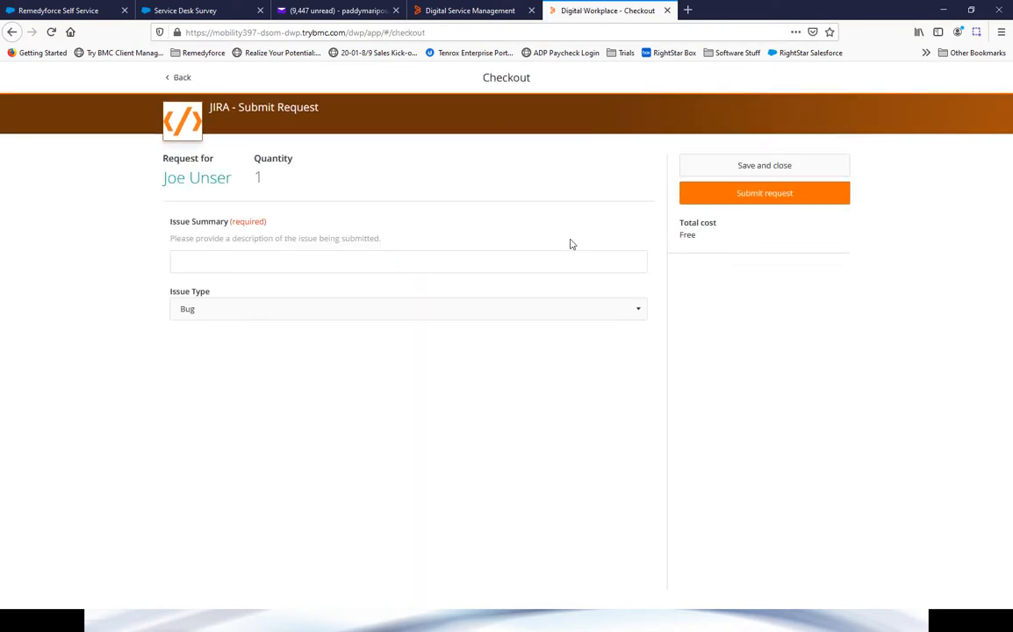
left_click(300, 262)
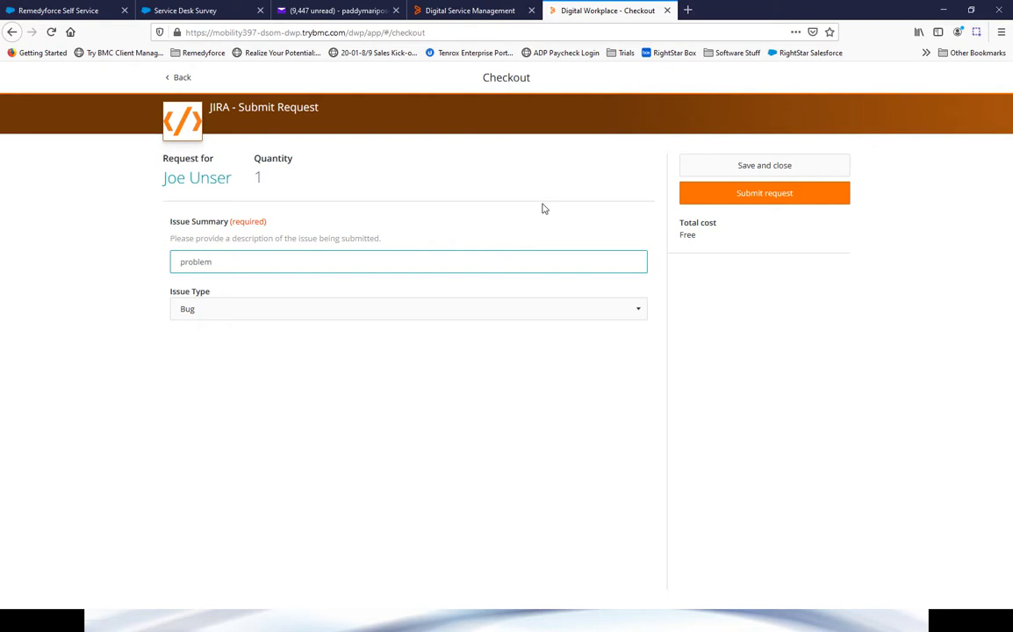
left_click(743, 194)
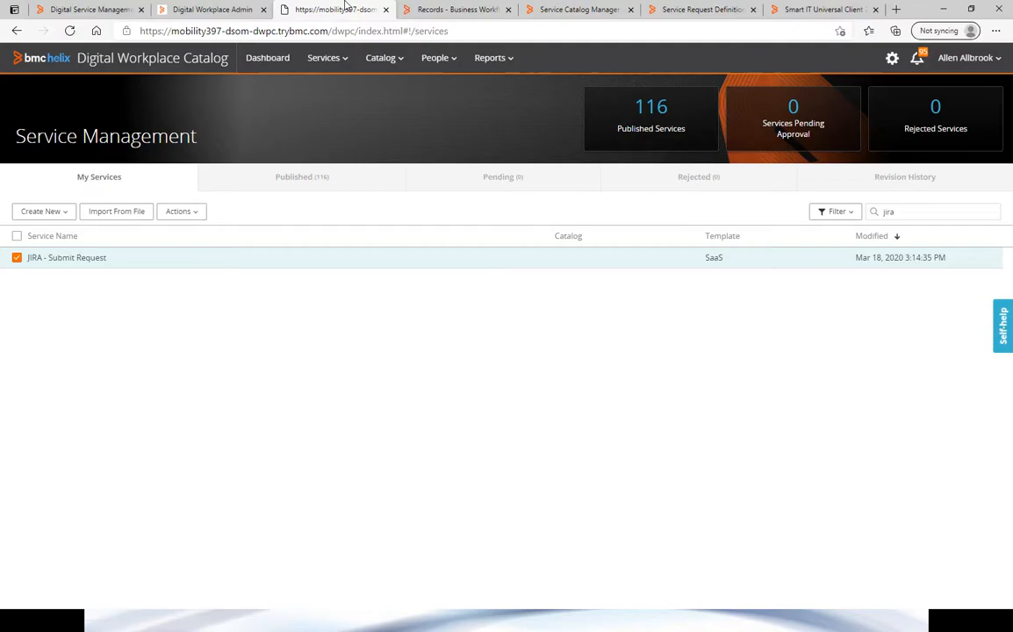
- Switch to Digital Workplace Catalog in Edge and open the workflow of the JIRA - Submit Request service
left_click(148, 60)
left_click(198, 217)
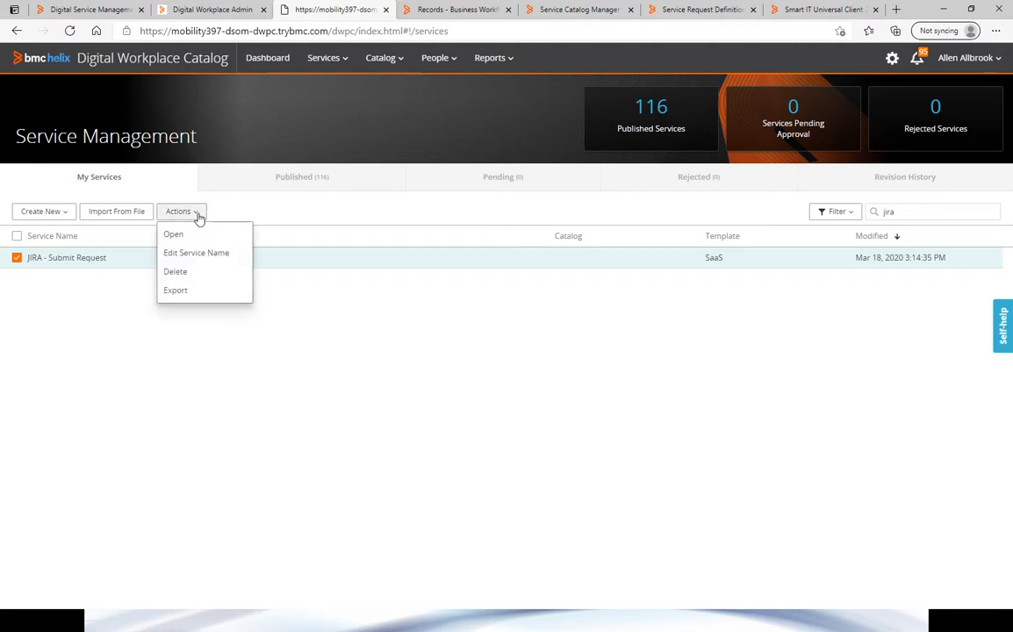
left_click(174, 234)
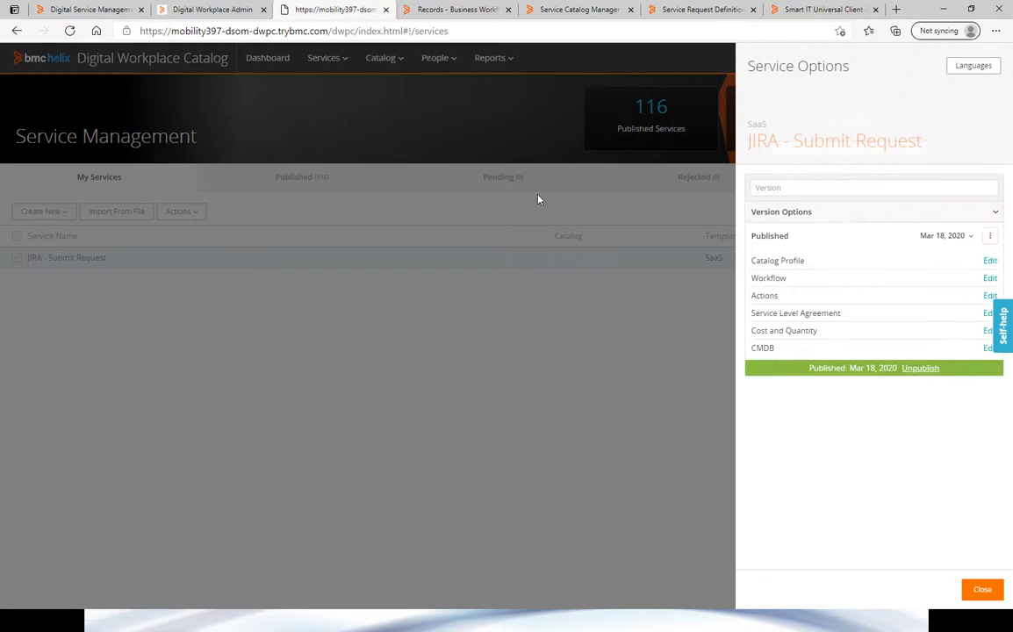
left_click(990, 278)
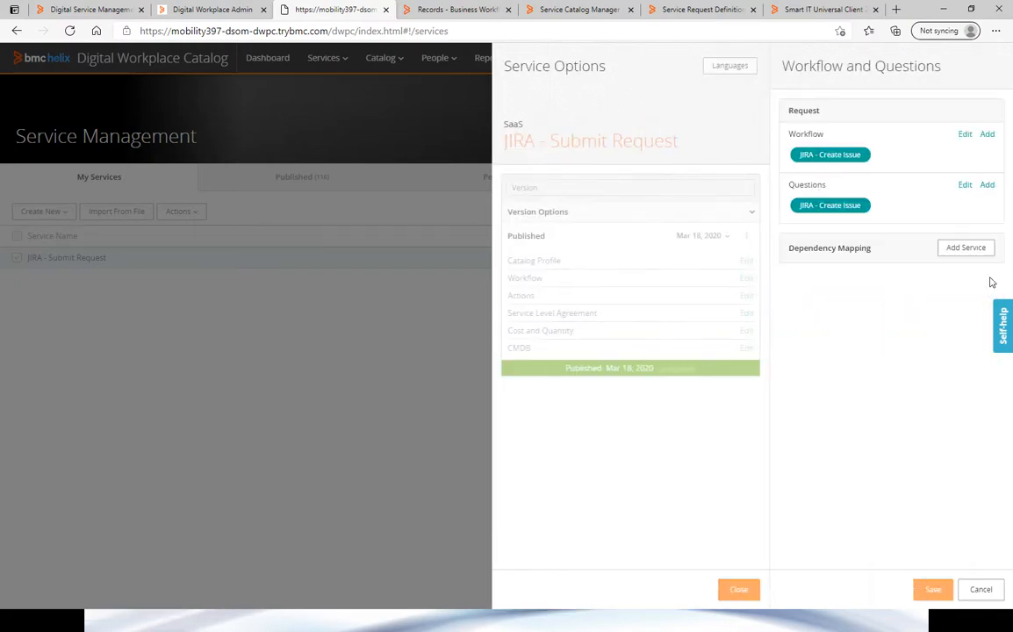
left_click(966, 134)
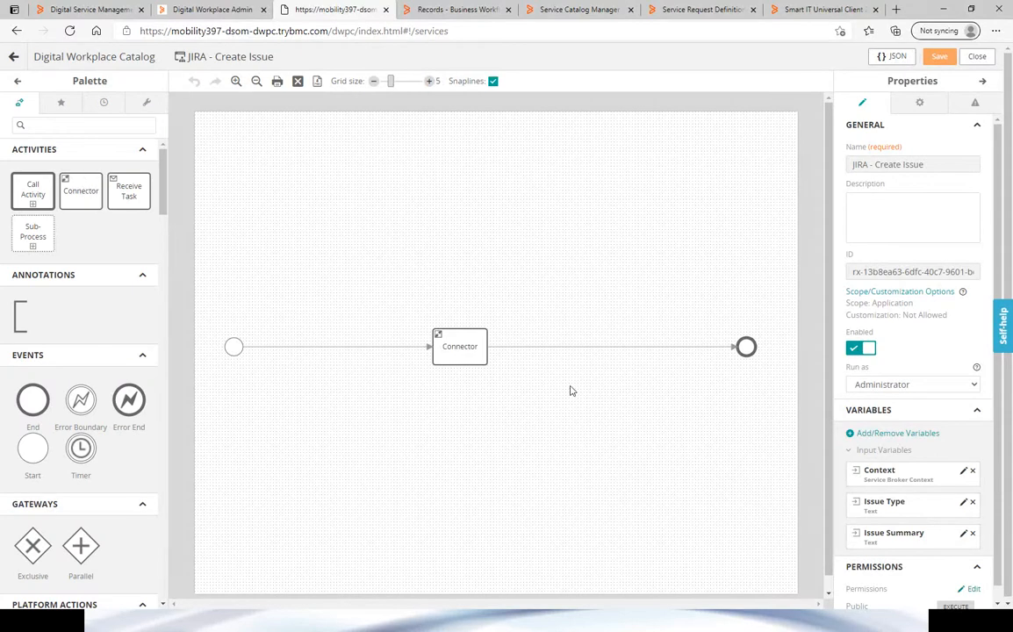
- Examine the Connector's input mapping and the available palette actions, leaving the workflow without saving
left_click(468, 347)
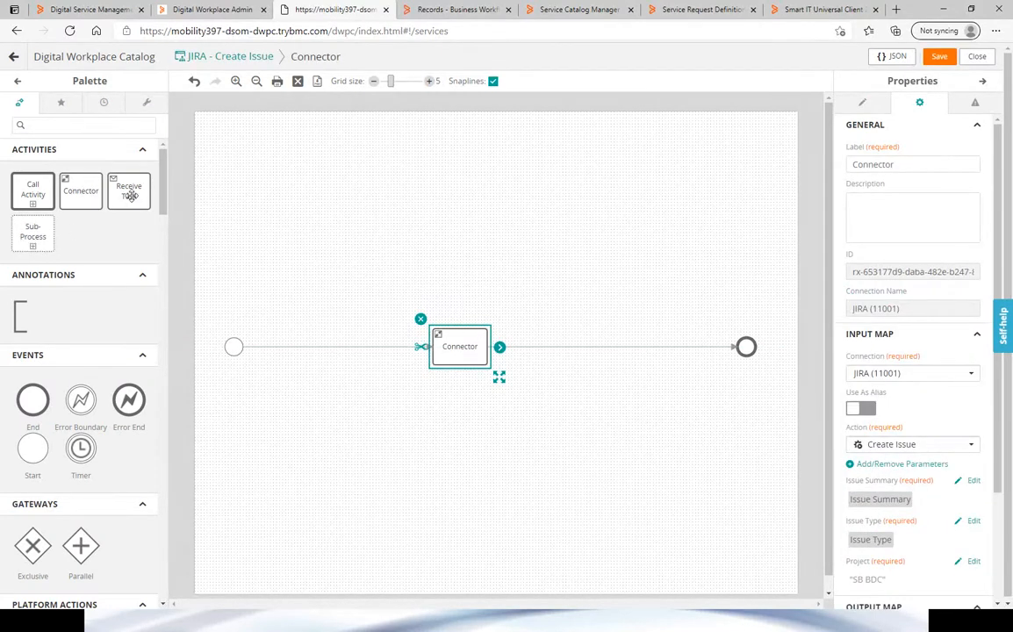
scroll(24, 312, "down", 8)
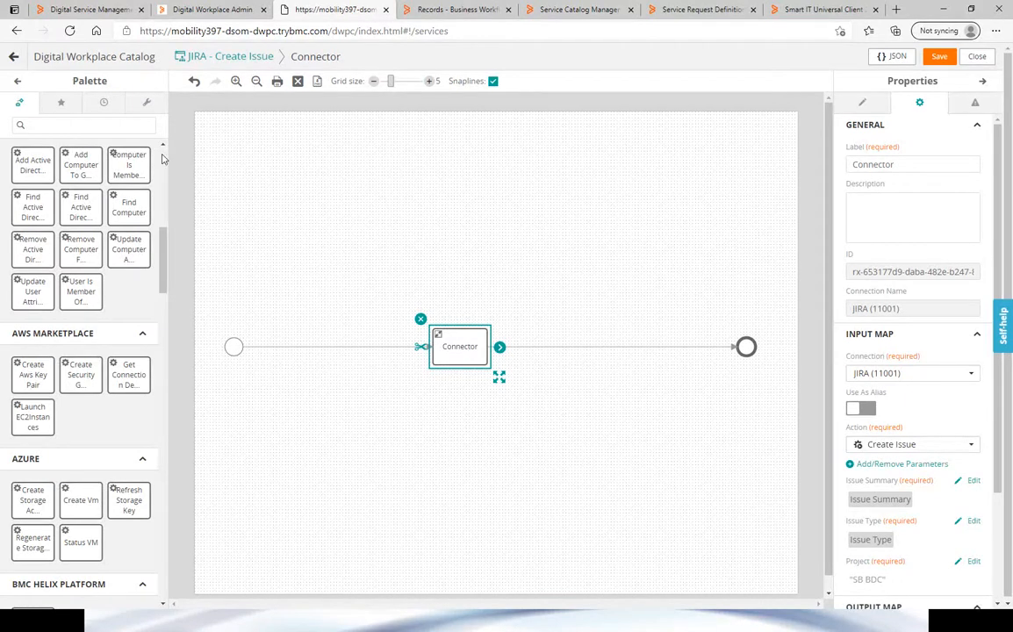
left_click(14, 60)
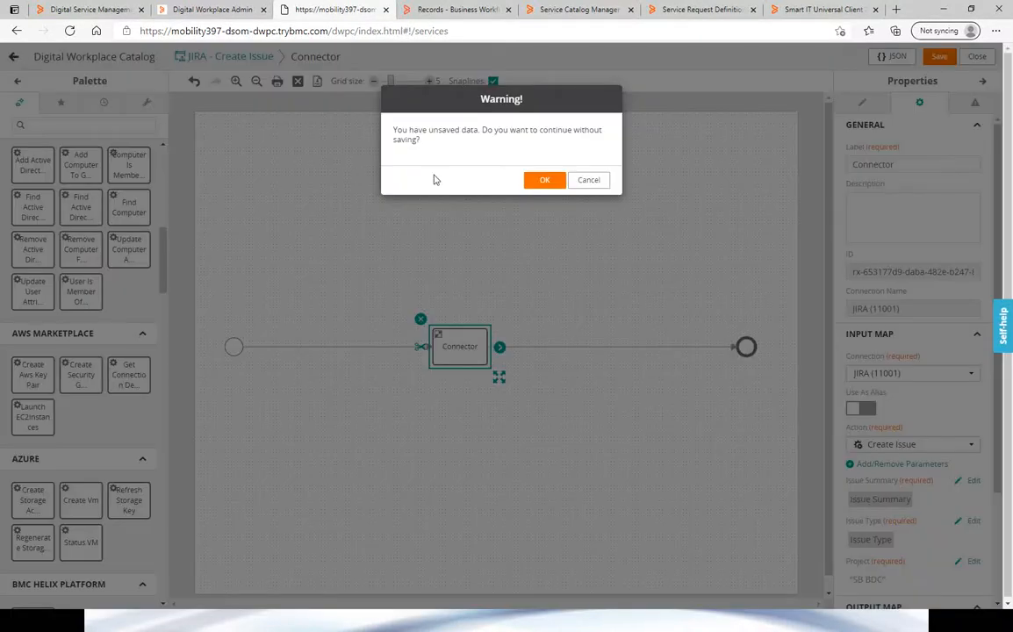
left_click(542, 180)
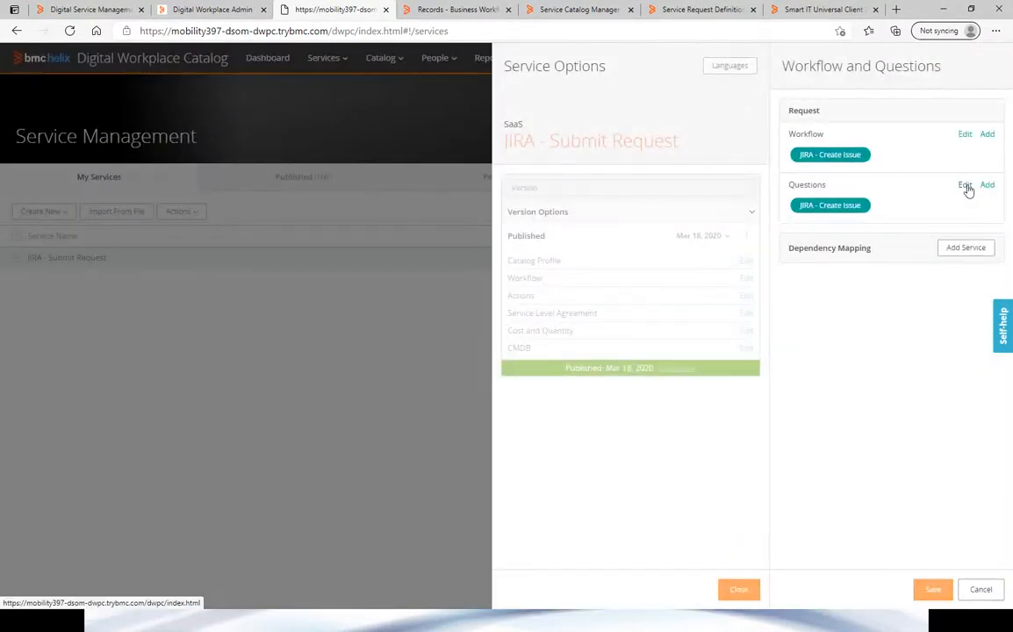
- Open the service's JIRA - Create Issue questions and view the Issue Type question's settings without changing them
left_click(964, 185)
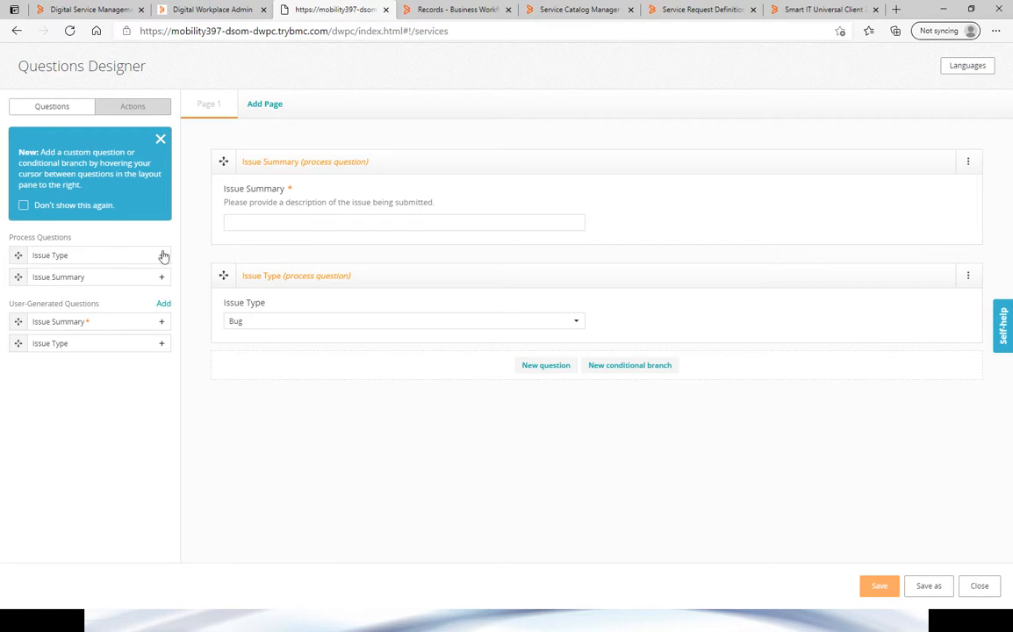
left_click(162, 344)
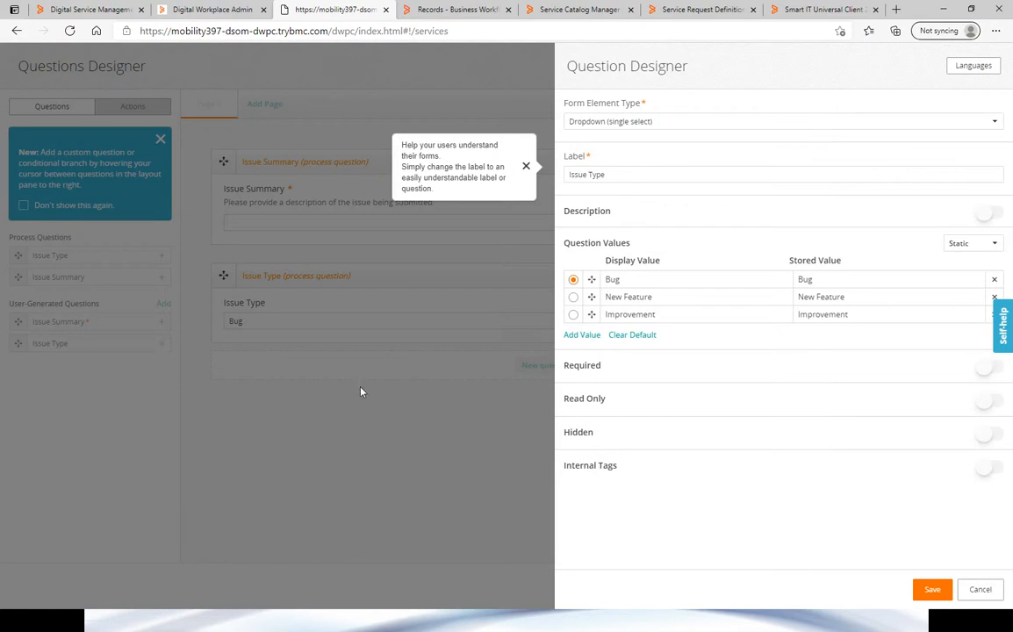
left_click(981, 589)
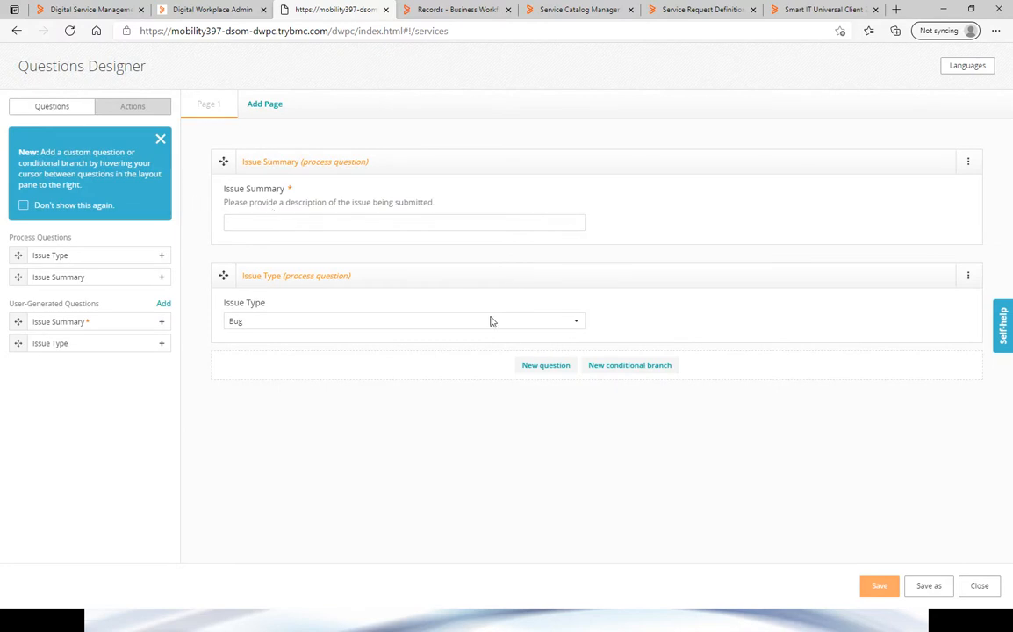
- Add a Description element with the text "test" below the Issue Type question
left_click(544, 368)
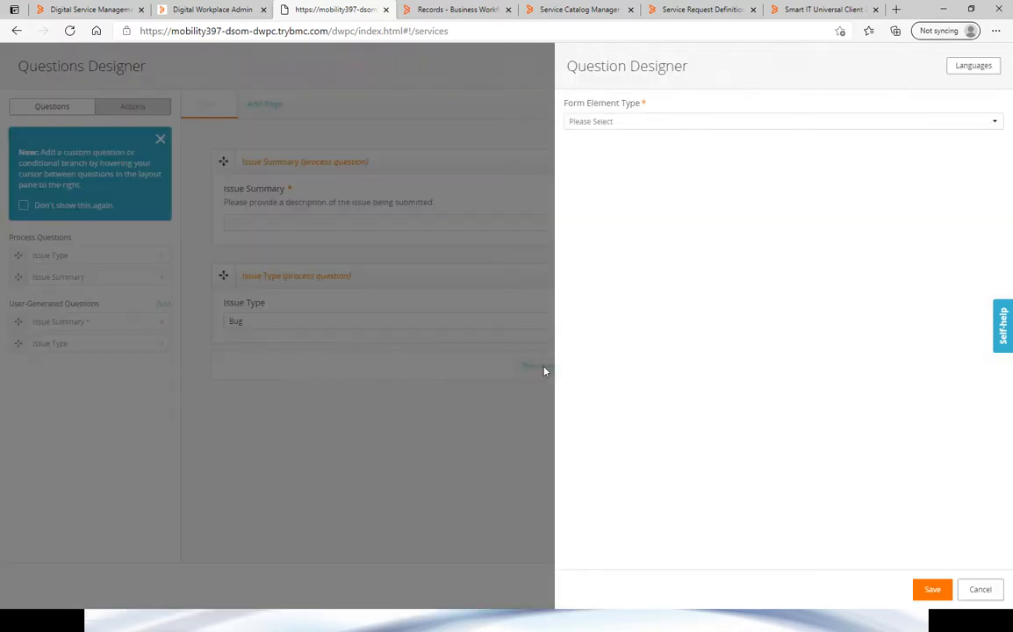
left_click(672, 121)
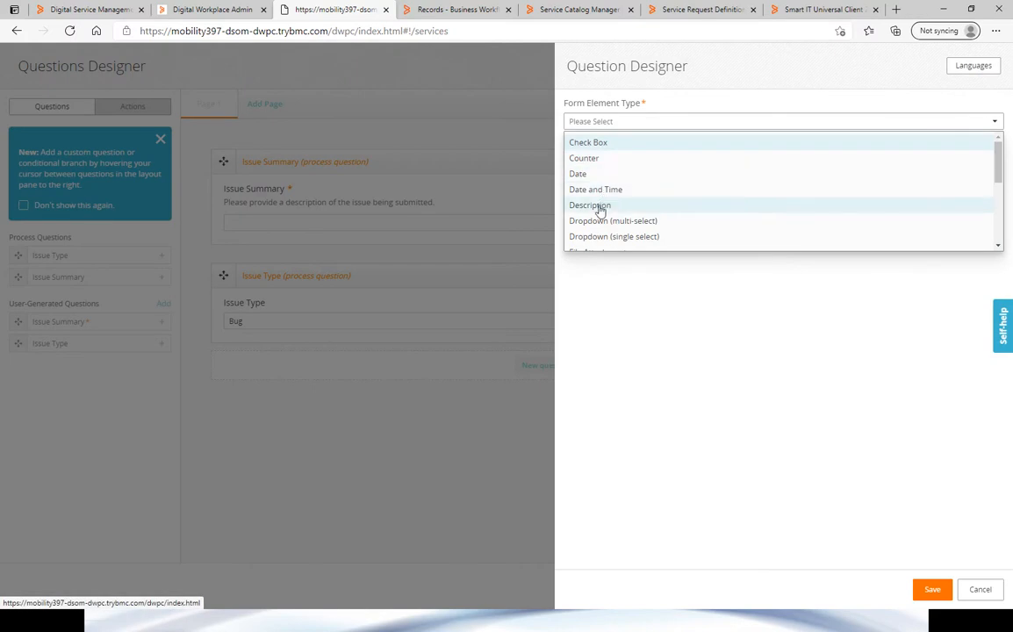
scroll(601, 225, "down", 2)
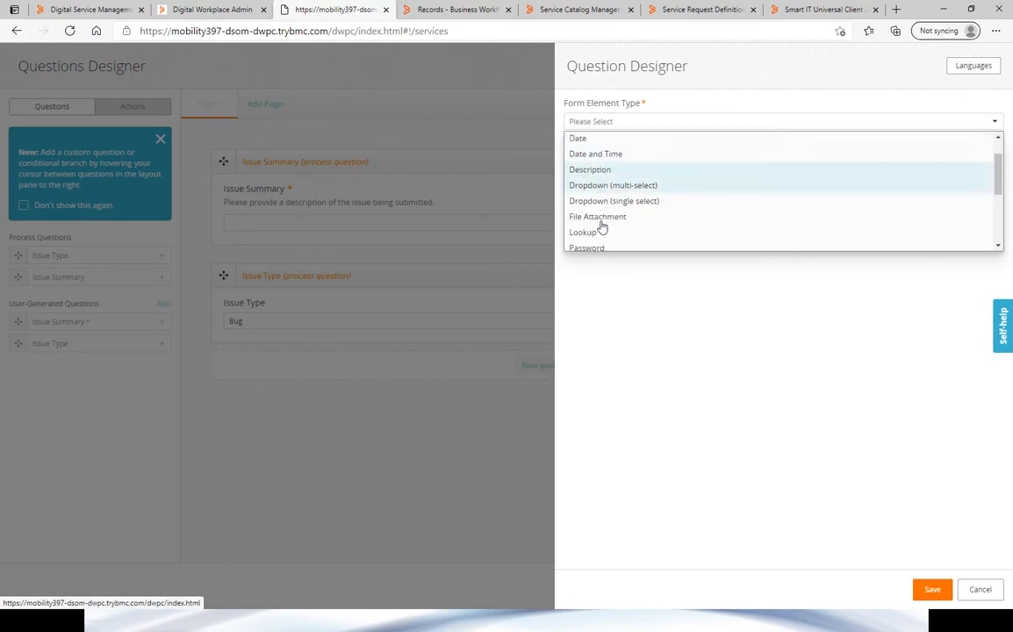
scroll(610, 215, "up", 2)
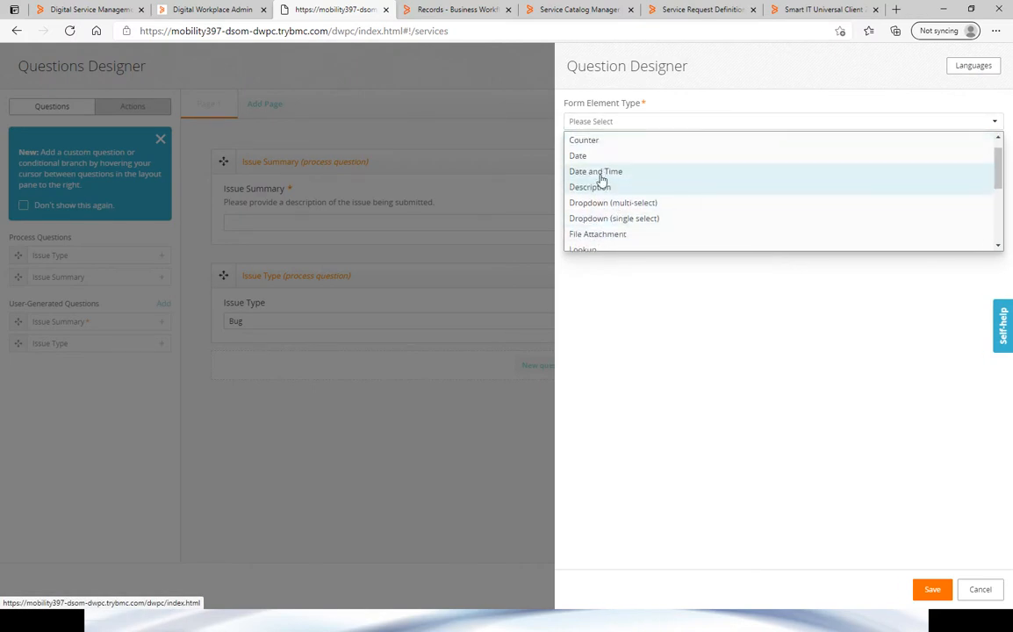
left_click(600, 185)
left_click(621, 218)
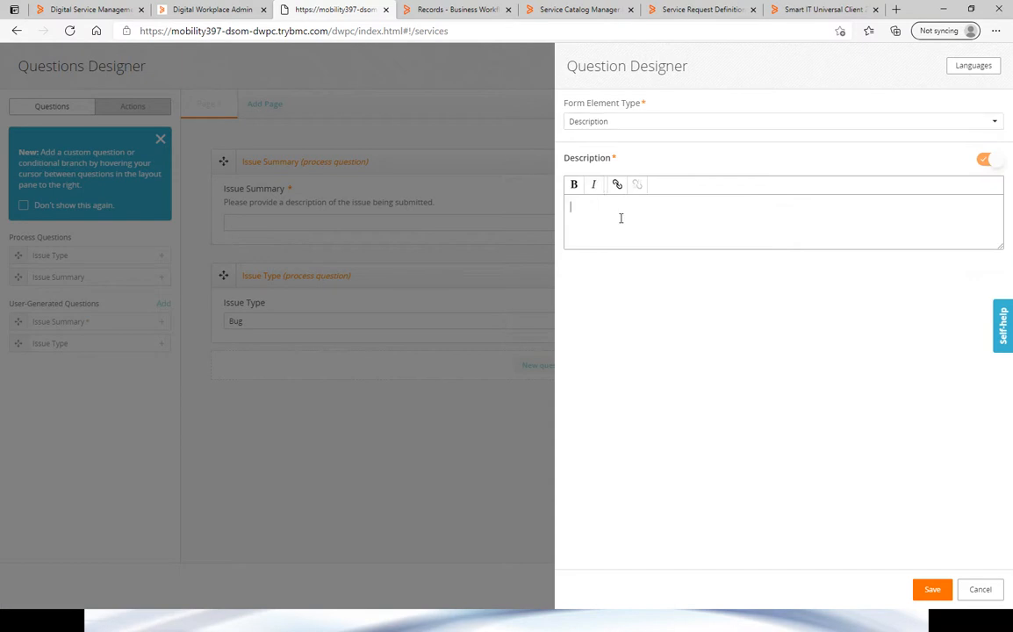
type("test")
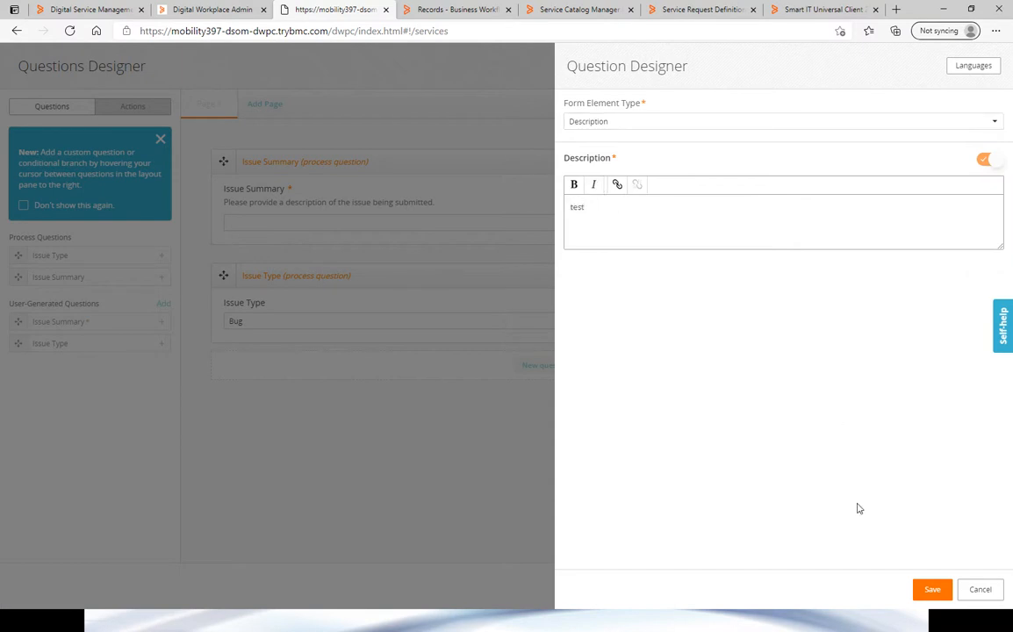
left_click(933, 590)
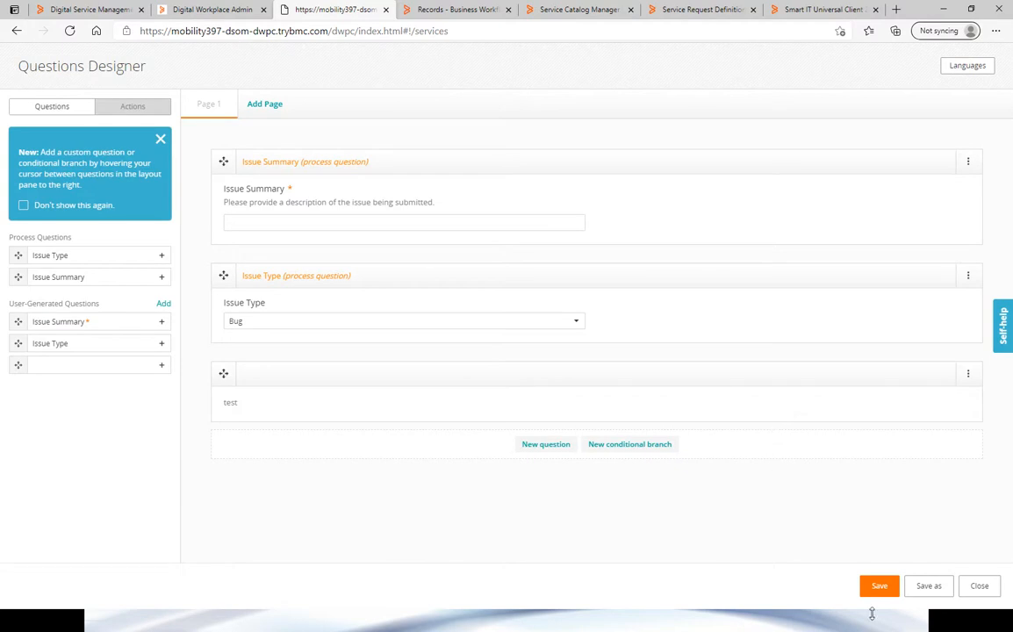
- Save the updated questionnaire, confirming its propagation to the linked service, and close the JIRA - Submit Request service options
left_click(879, 587)
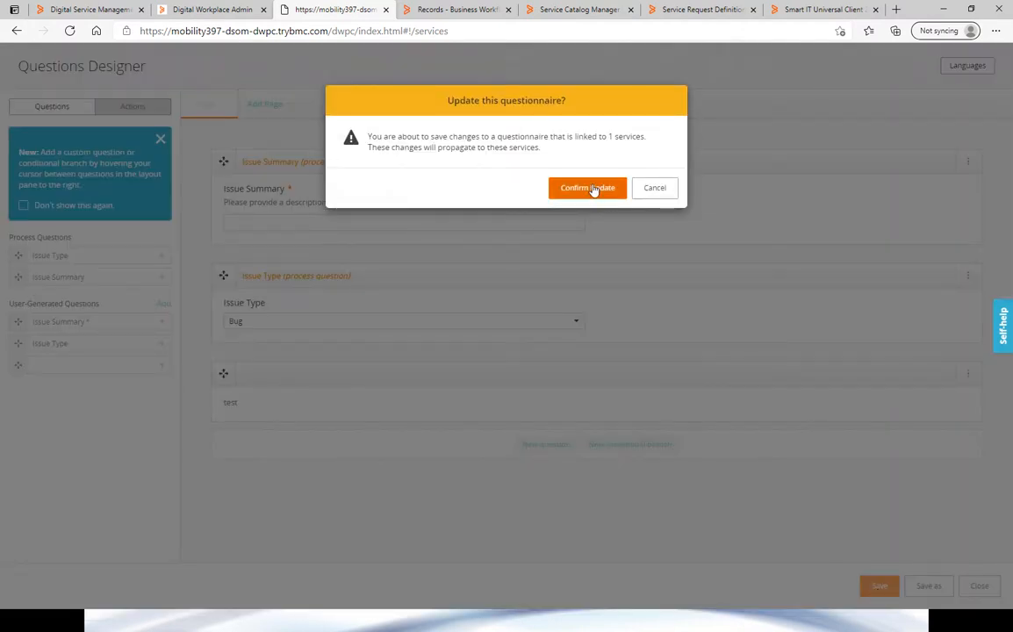
left_click(594, 192)
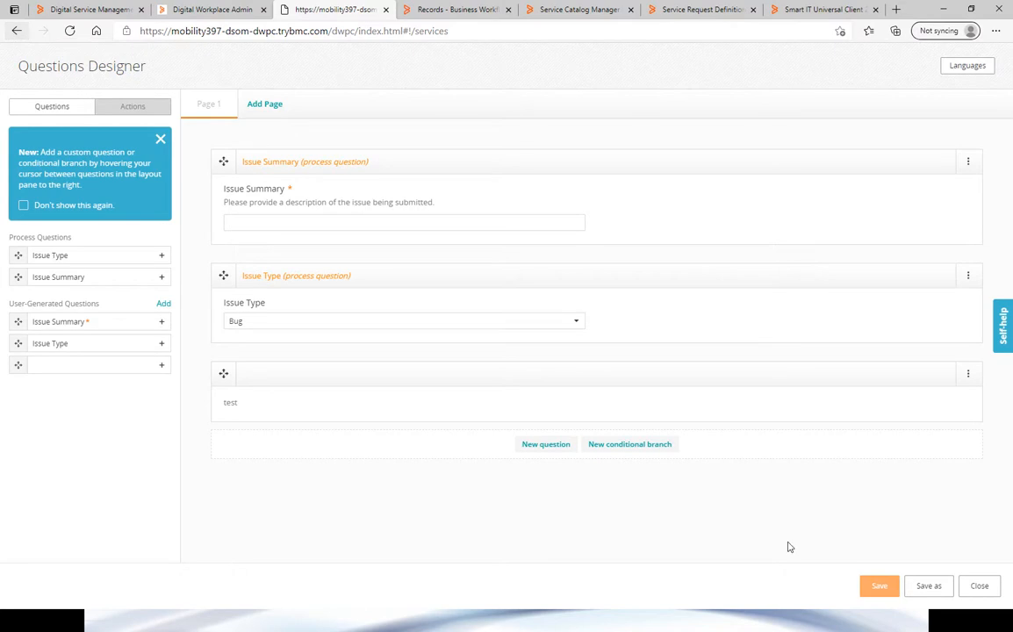
left_click(979, 585)
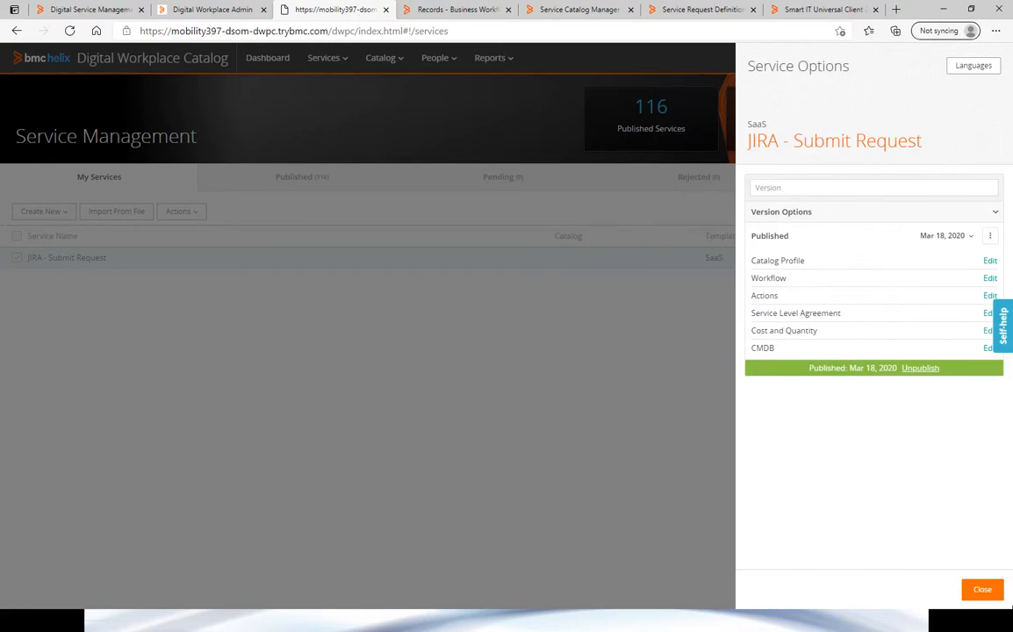
left_click(982, 589)
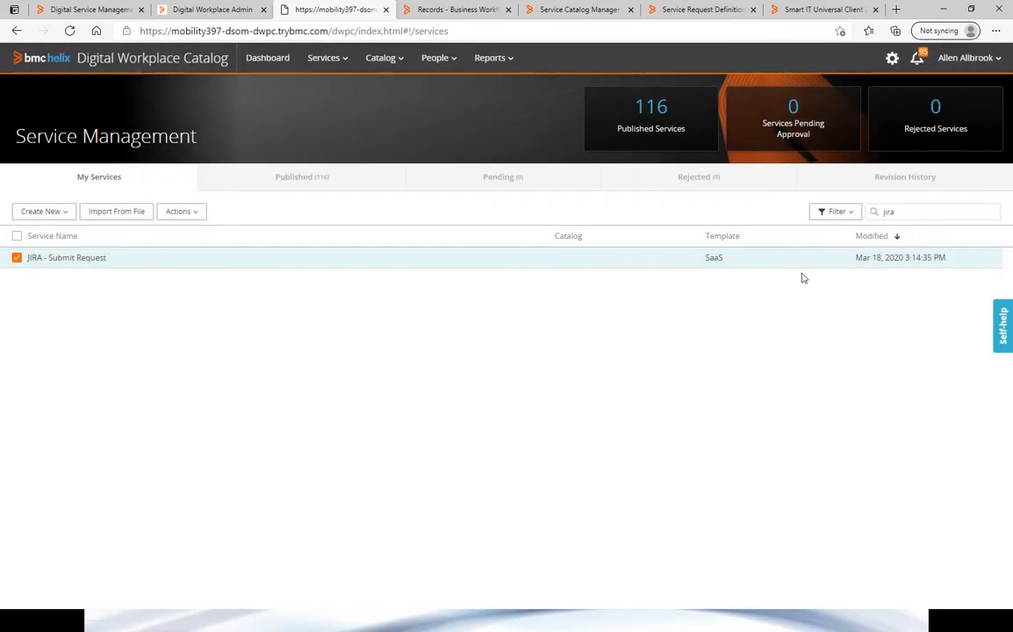
- Search the services for "365" and open the Create Office 365 User service
double_click(889, 212)
key("BackSpace")
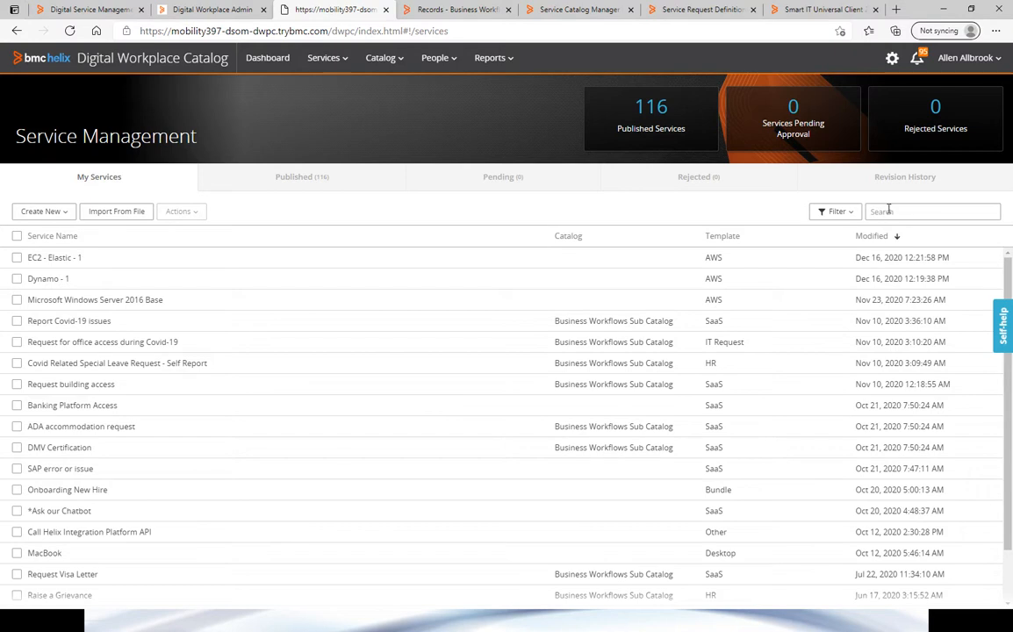
type("365")
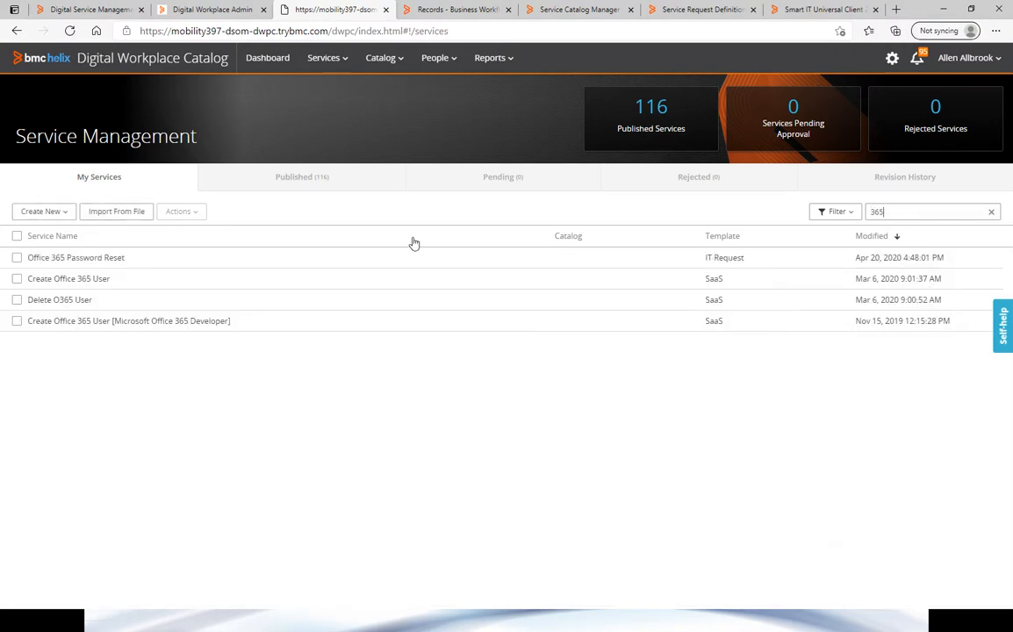
left_click(102, 285)
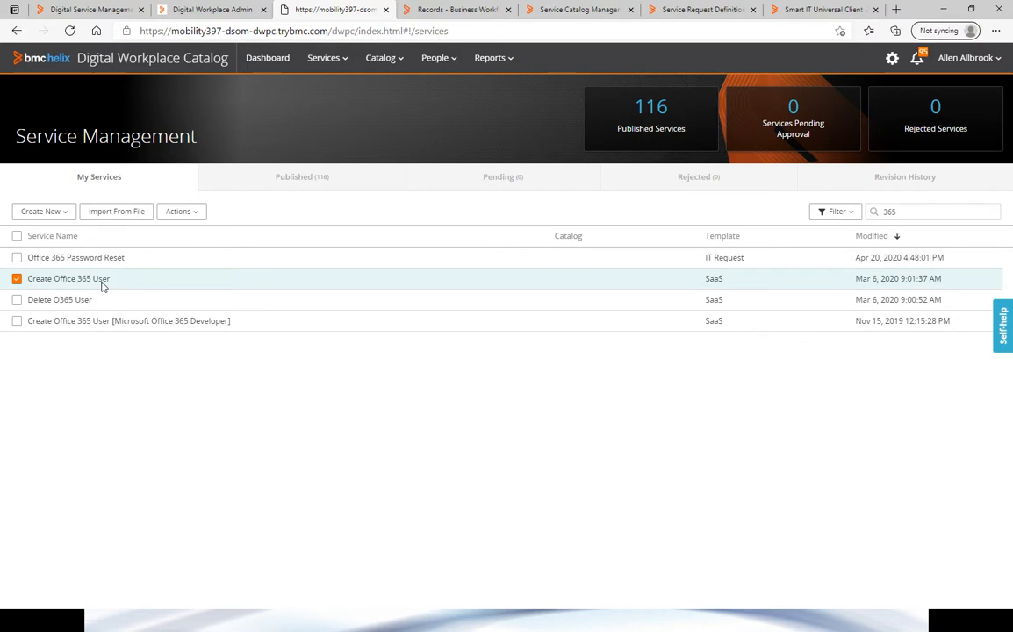
left_click(197, 215)
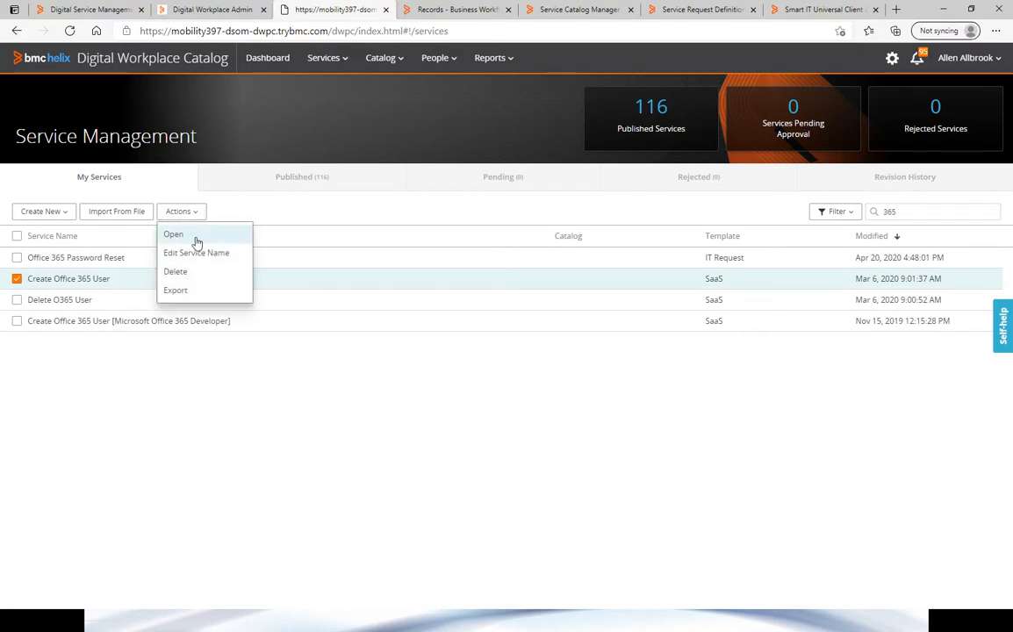
left_click(196, 240)
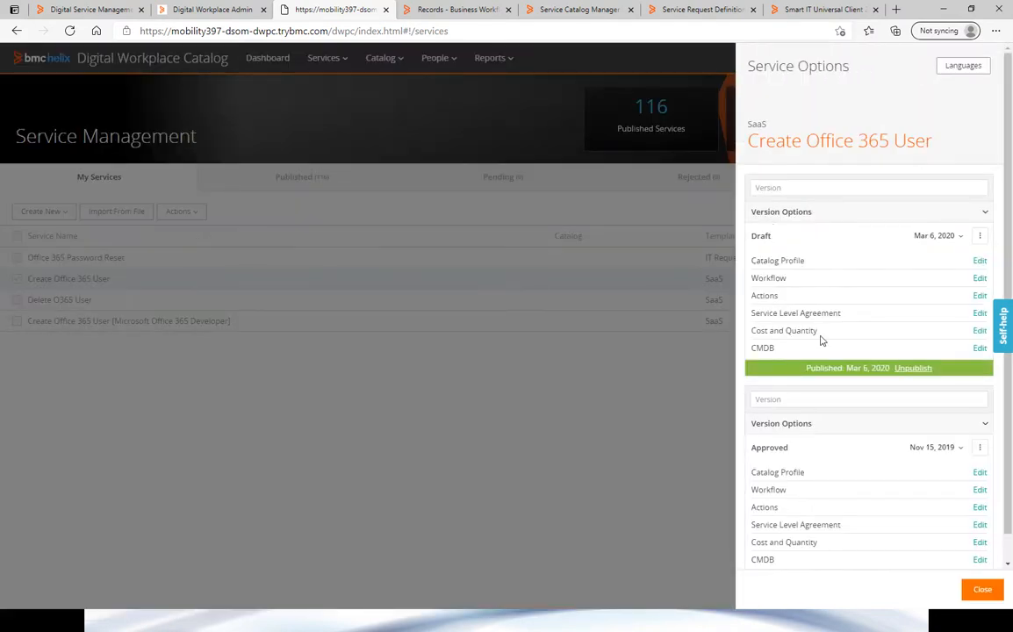
- Open the workflow of the service's approved version dated Nov 15, 2019
scroll(804, 304, "down", 1)
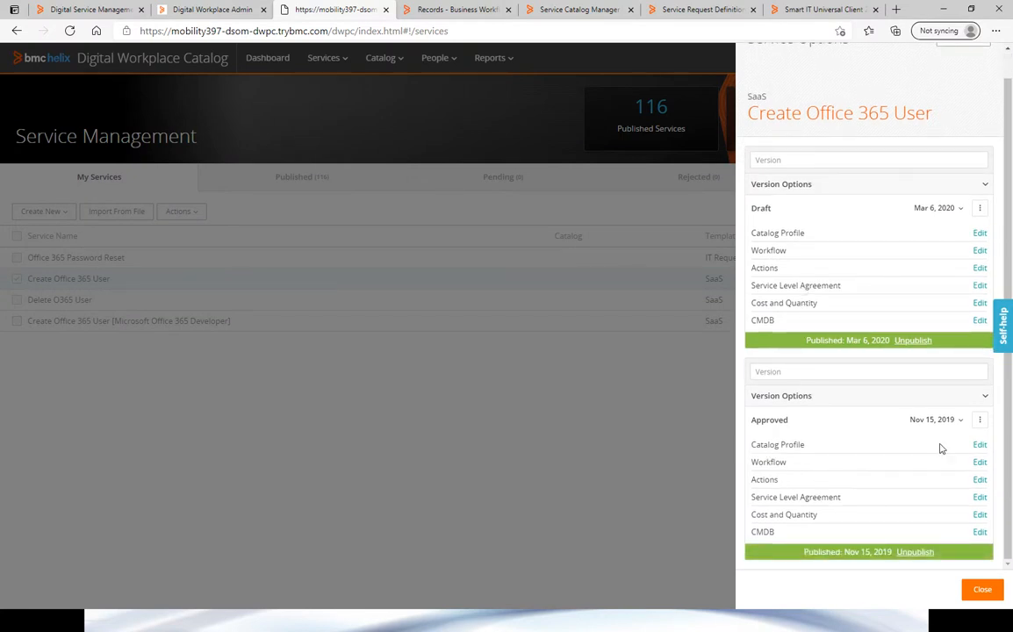
left_click(979, 462)
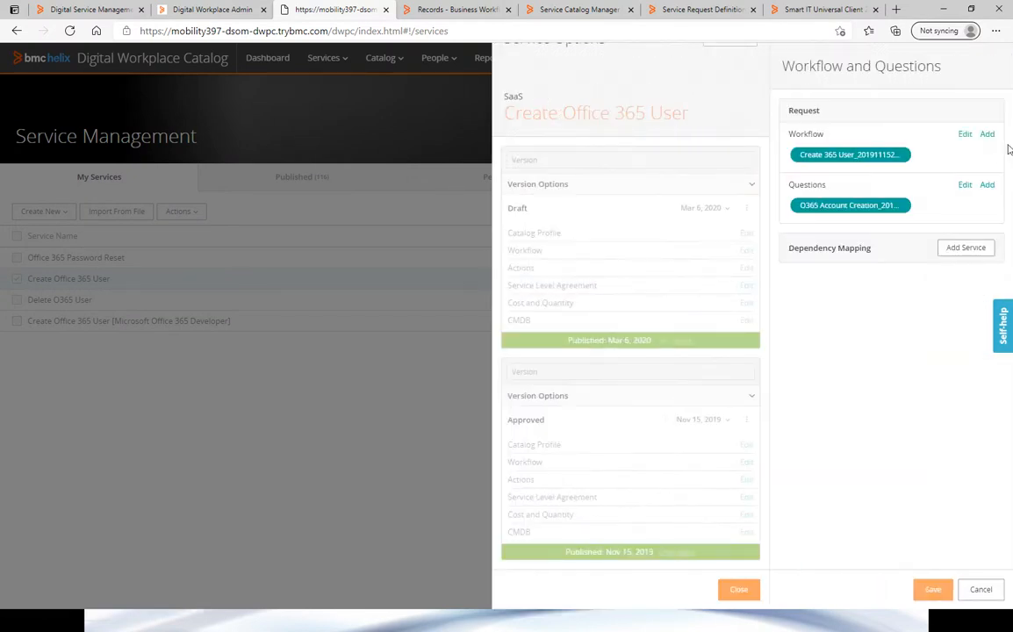
left_click(966, 136)
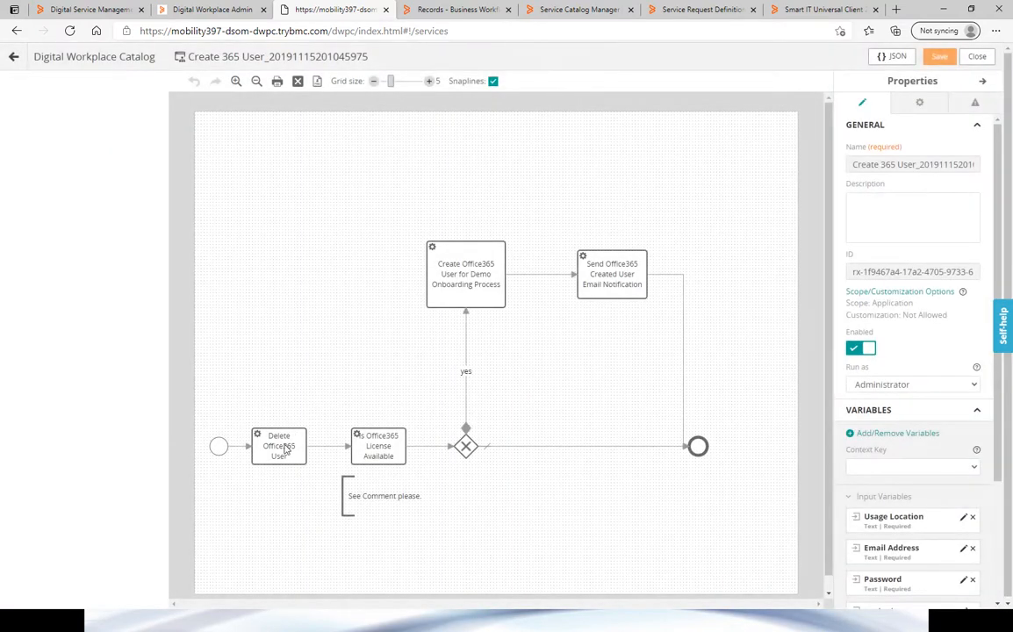
- Examine the properties of the license check, user creation and email notification actions, leaving the workflow without saving
left_click(276, 443)
left_click(382, 441)
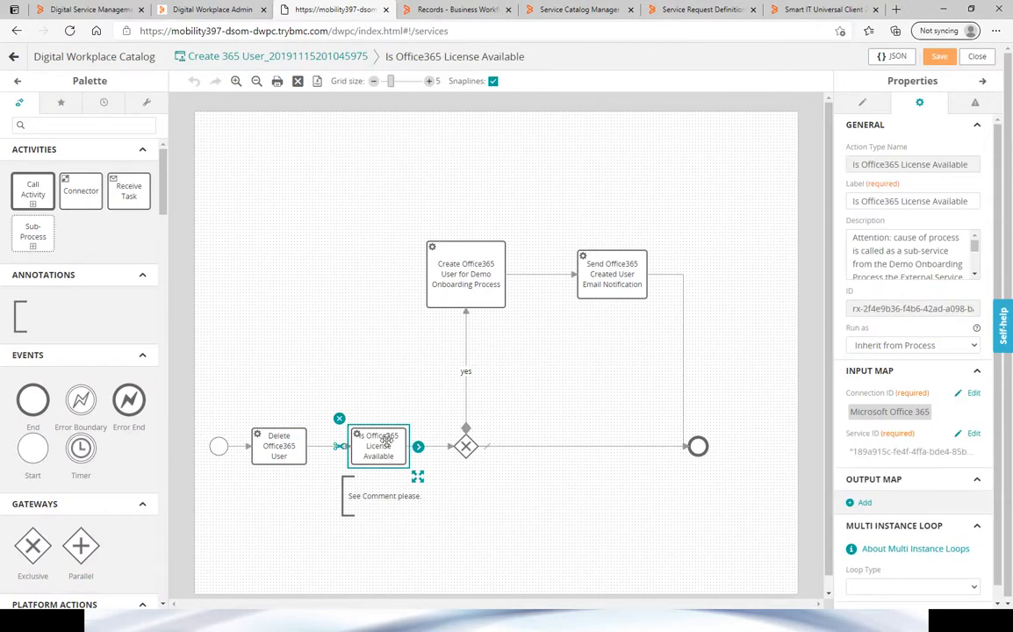
left_click(484, 265)
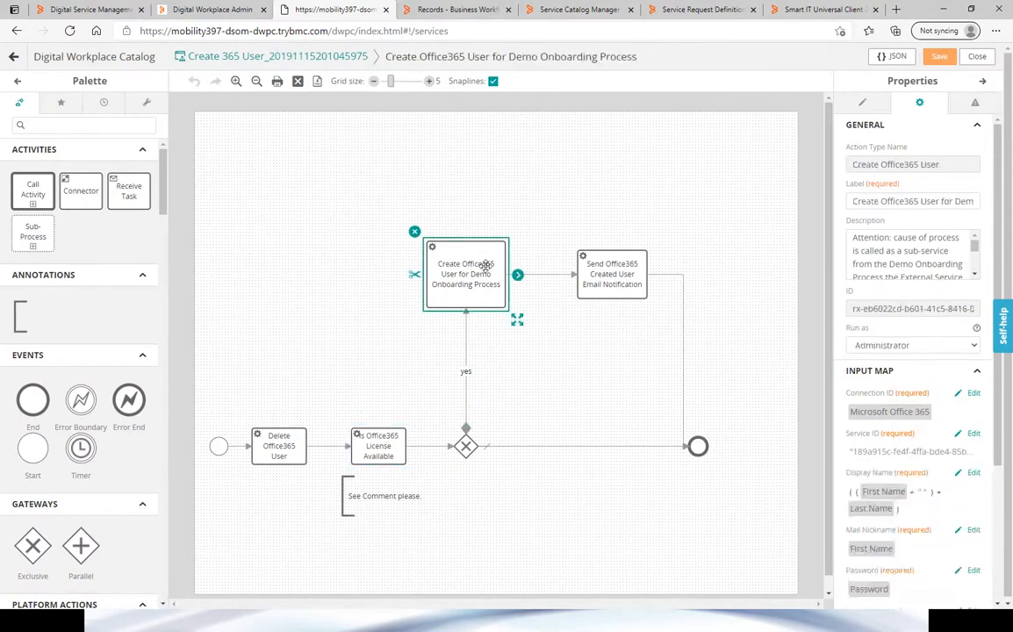
left_click(605, 284)
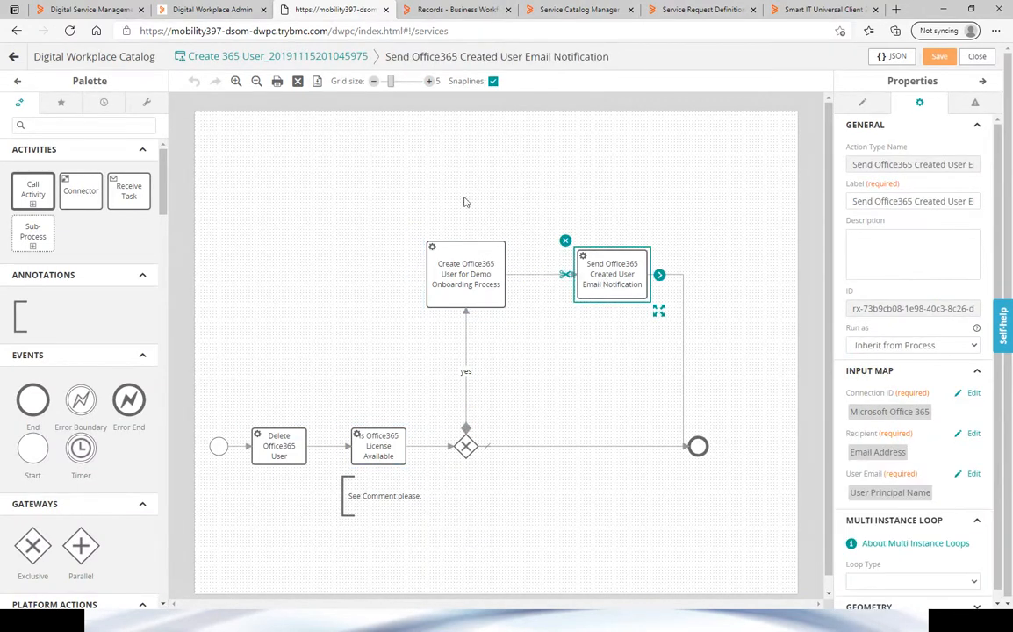
left_click(10, 57)
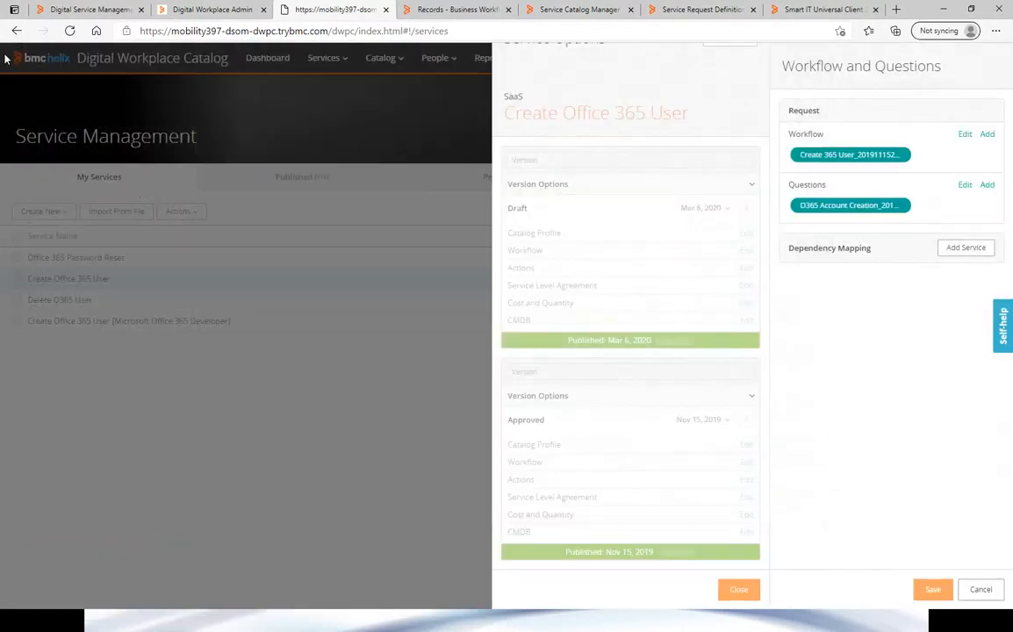
left_click(980, 589)
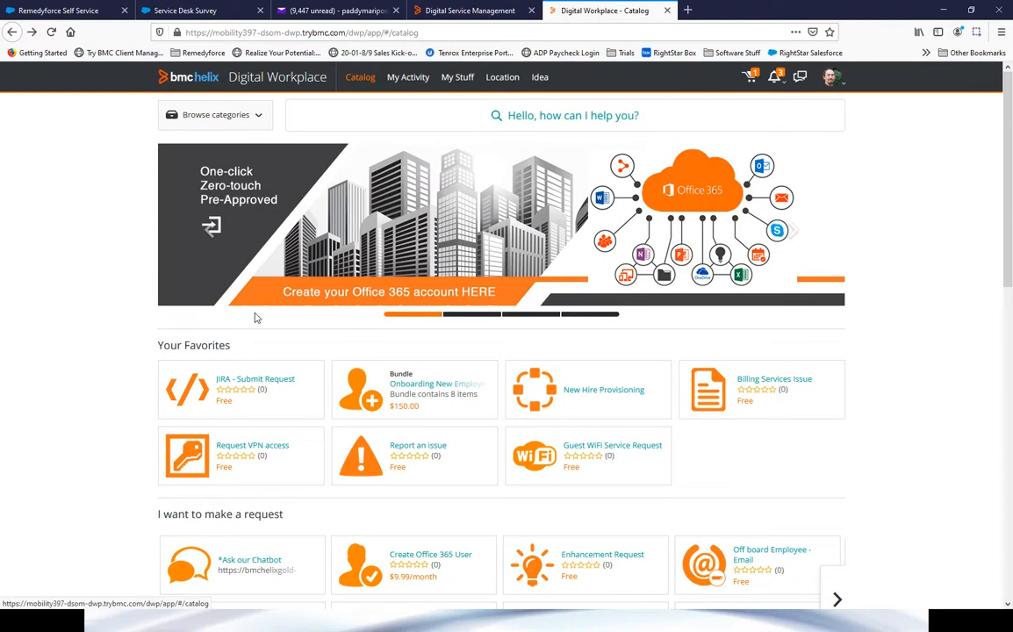
- Switch to Digital Workplace in Firefox and check the JIRA - Submit Request form's questions, returning to the catalog without submitting
left_click(283, 381)
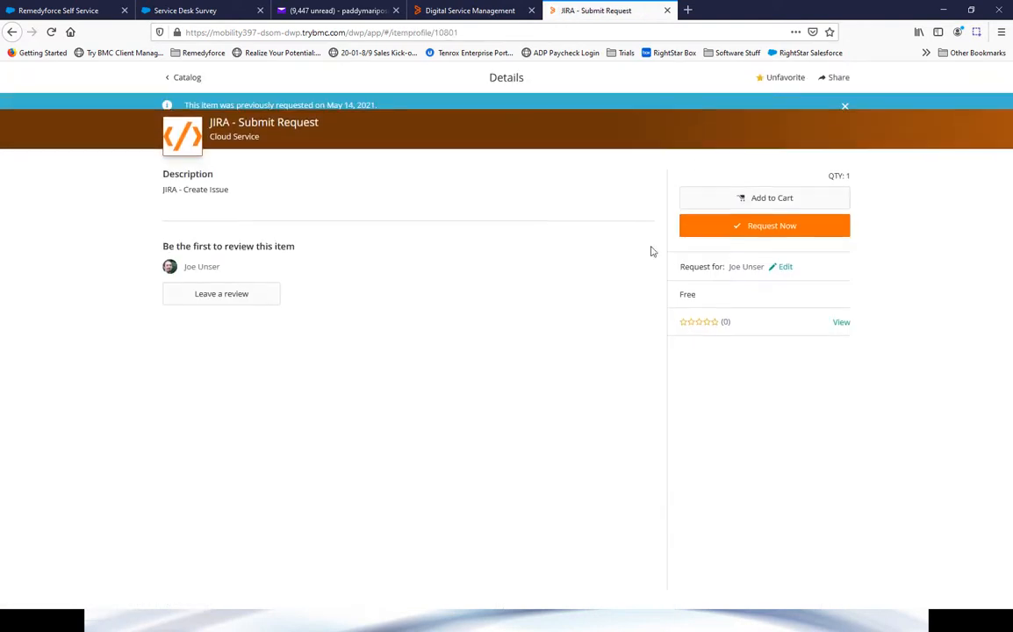
left_click(714, 239)
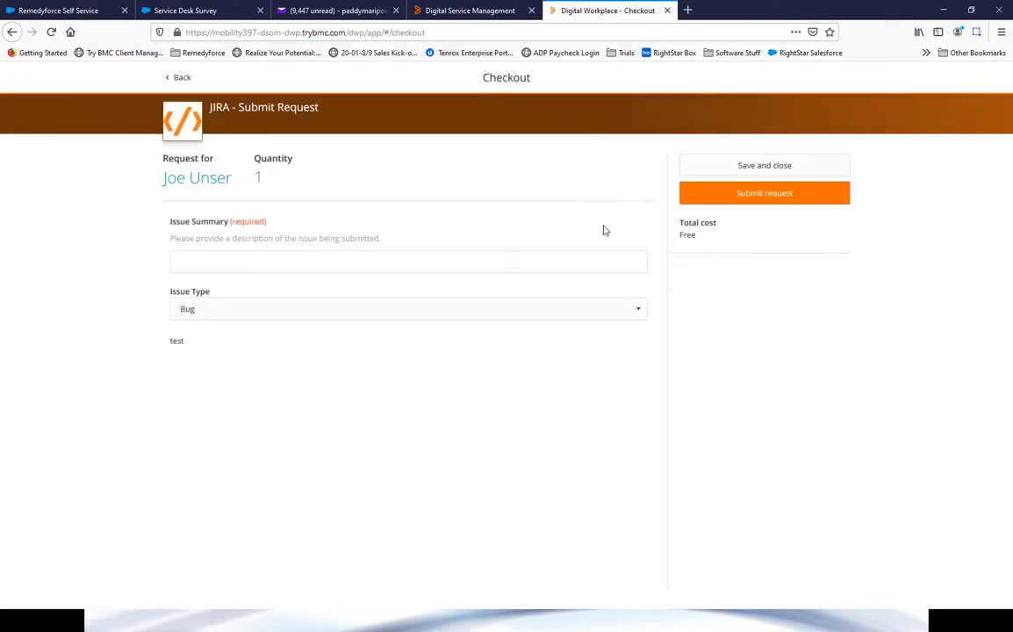
left_click(182, 344)
left_click(178, 78)
left_click(592, 235)
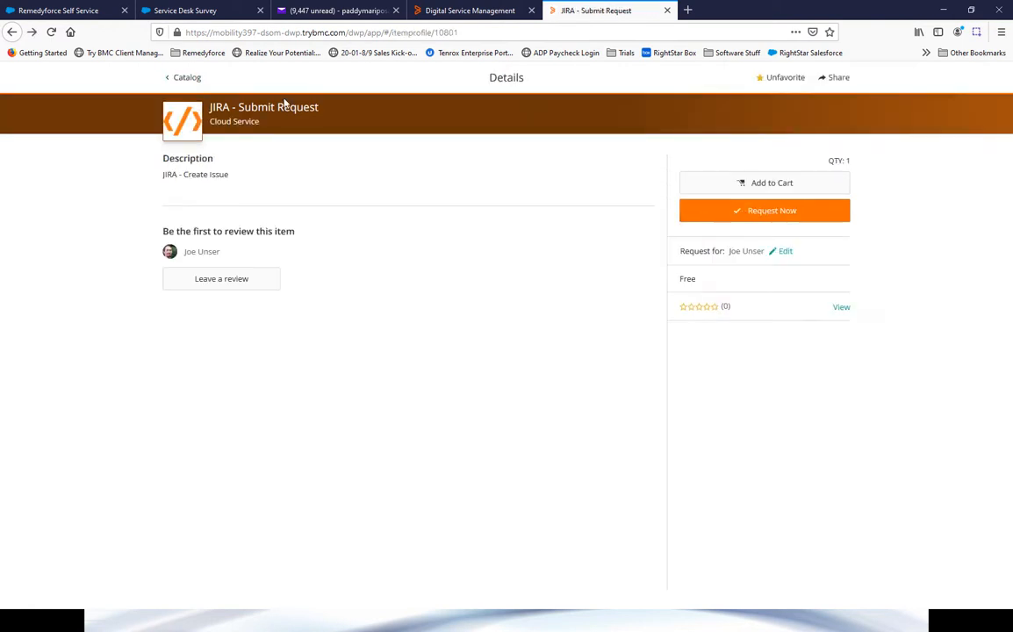
left_click(189, 80)
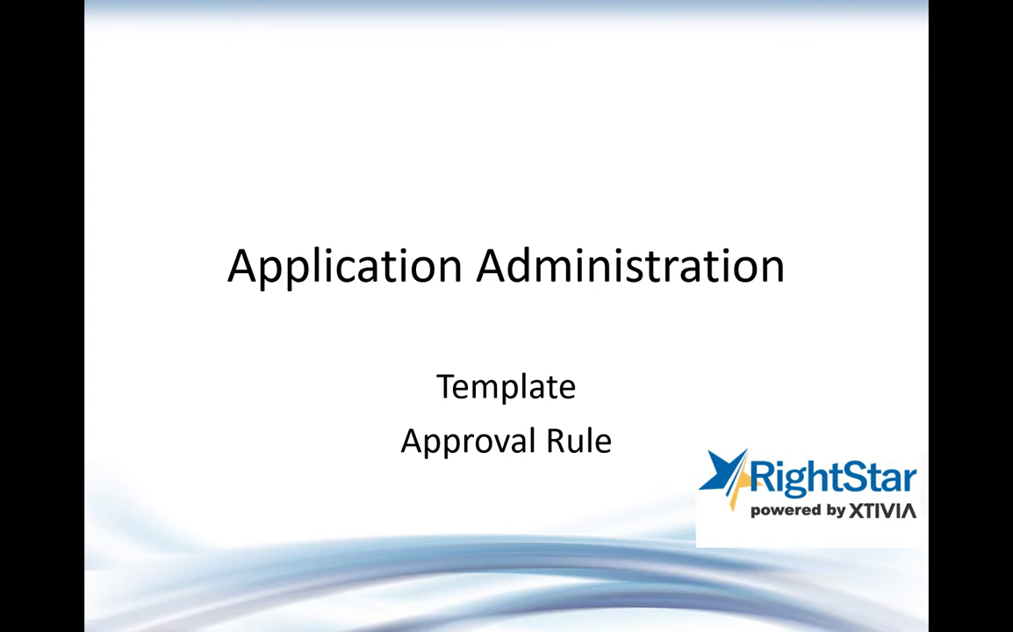
- Switch to the Application Administration Console in Edge and select the Template setting under Incident Management
key("alt+Tab")
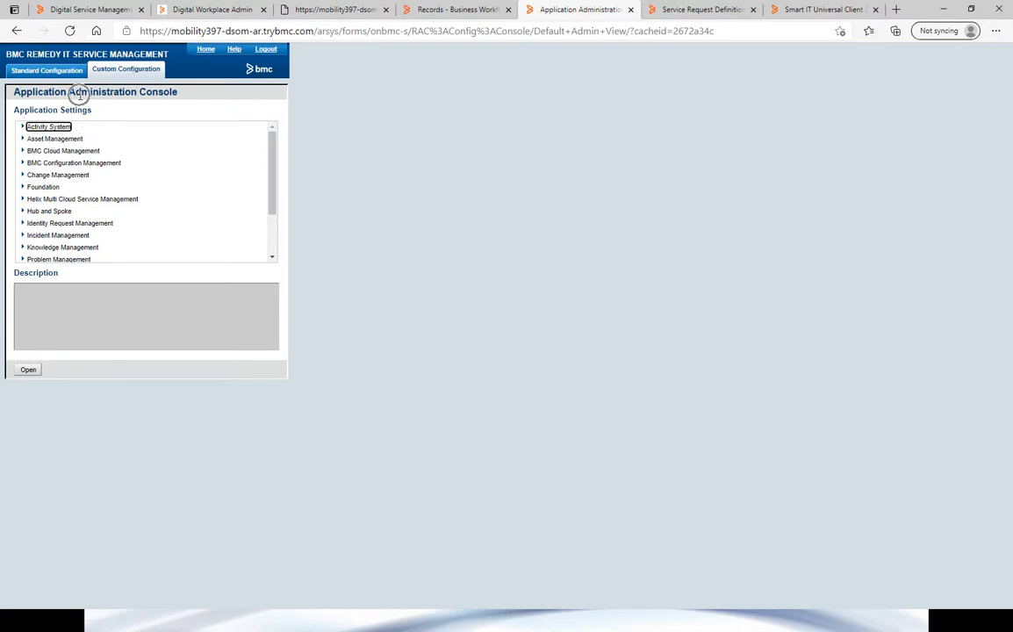
left_click(19, 223)
scroll(18, 226, "down", 1)
left_click(22, 193)
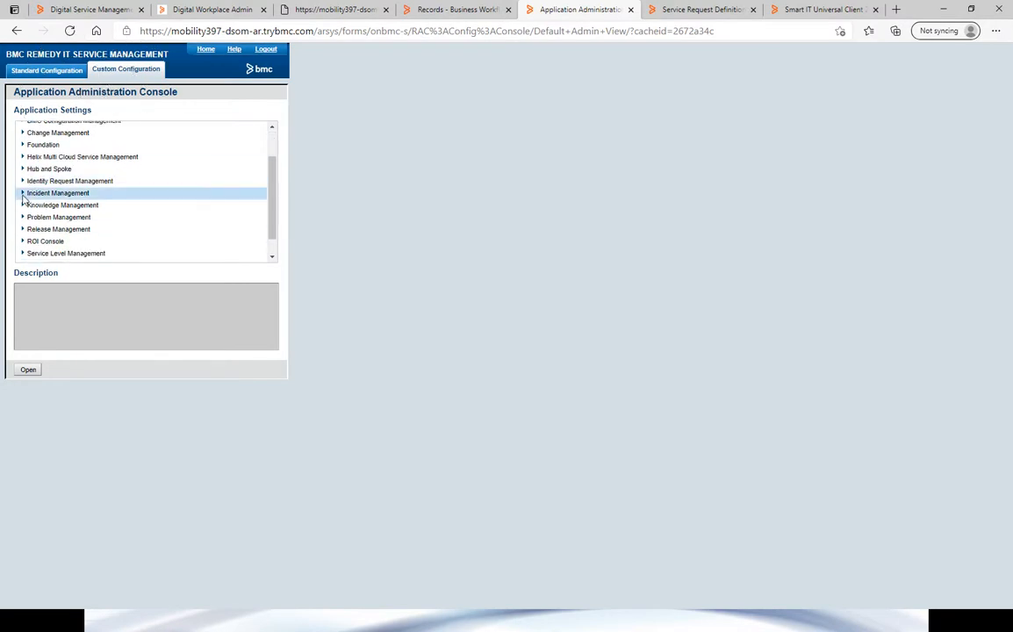
left_click(23, 194)
left_click(35, 242)
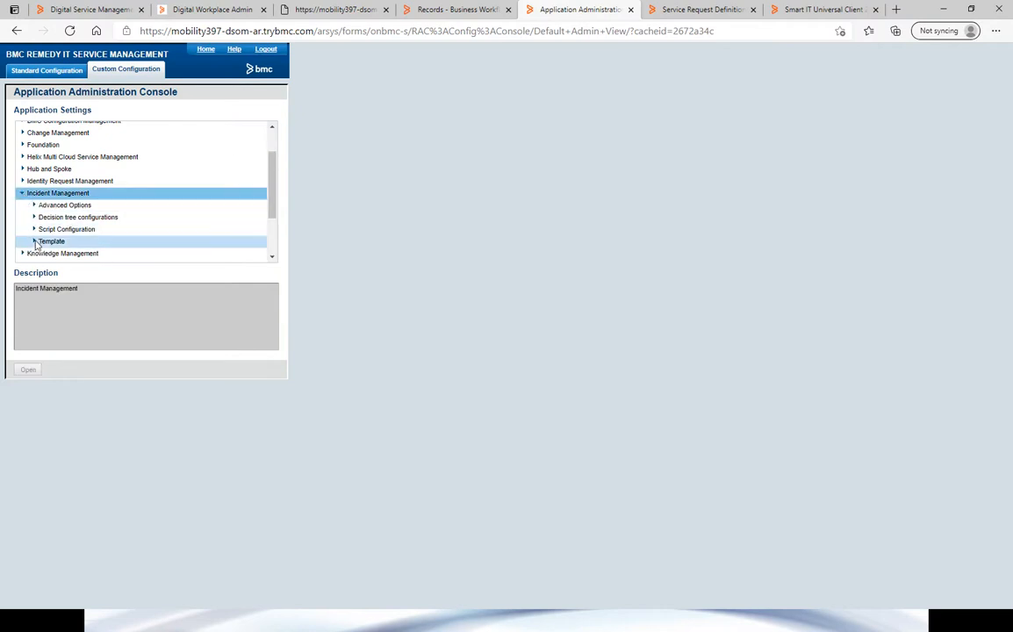
left_click(33, 241)
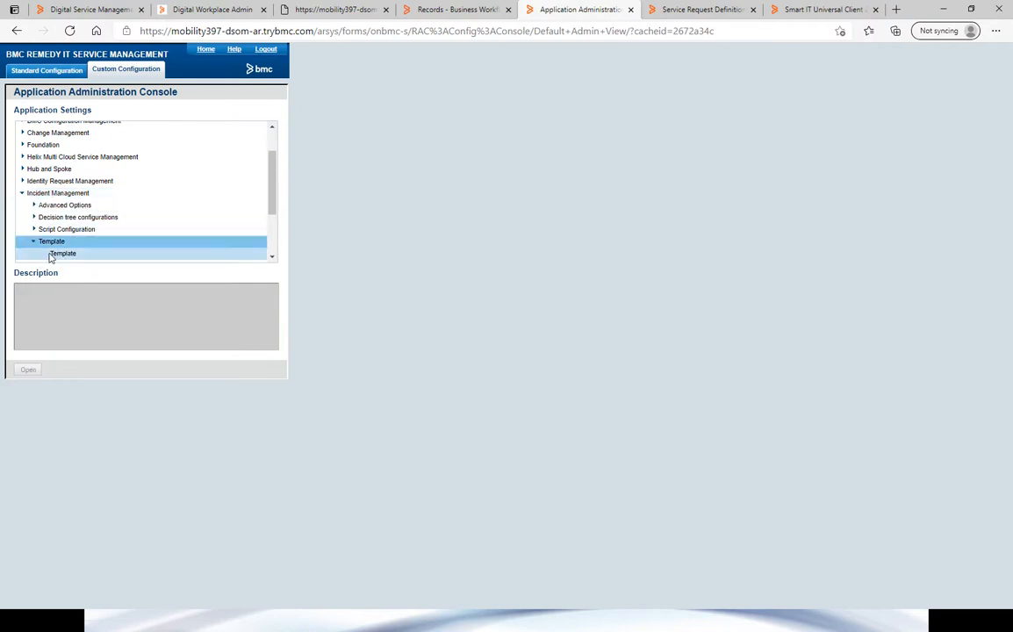
left_click(55, 254)
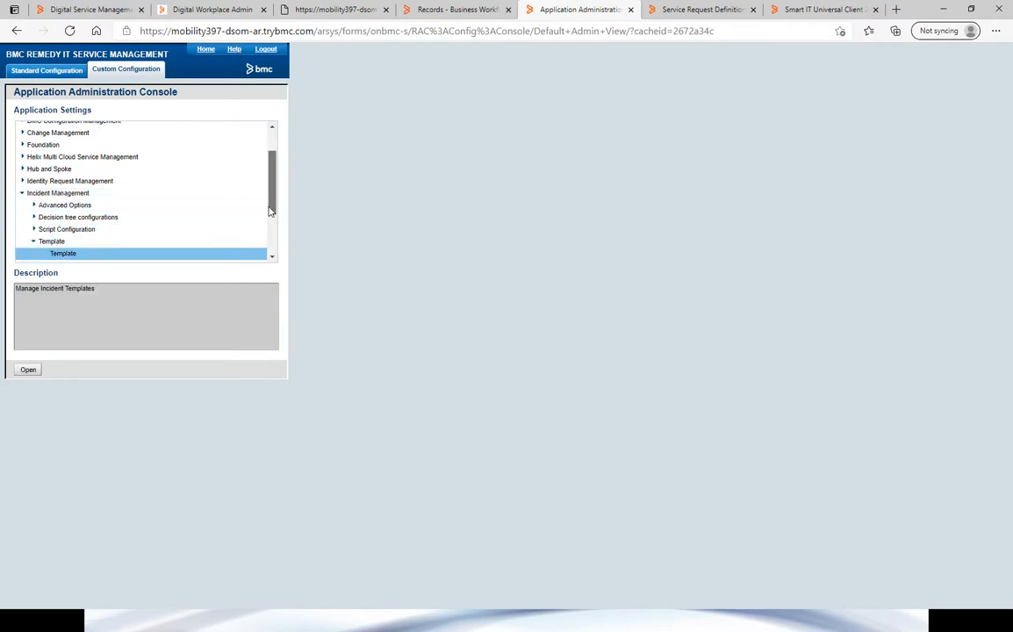
- Open the incident template settings and start creating a new incident template
scroll(270, 210, "down", 3)
left_click(28, 371)
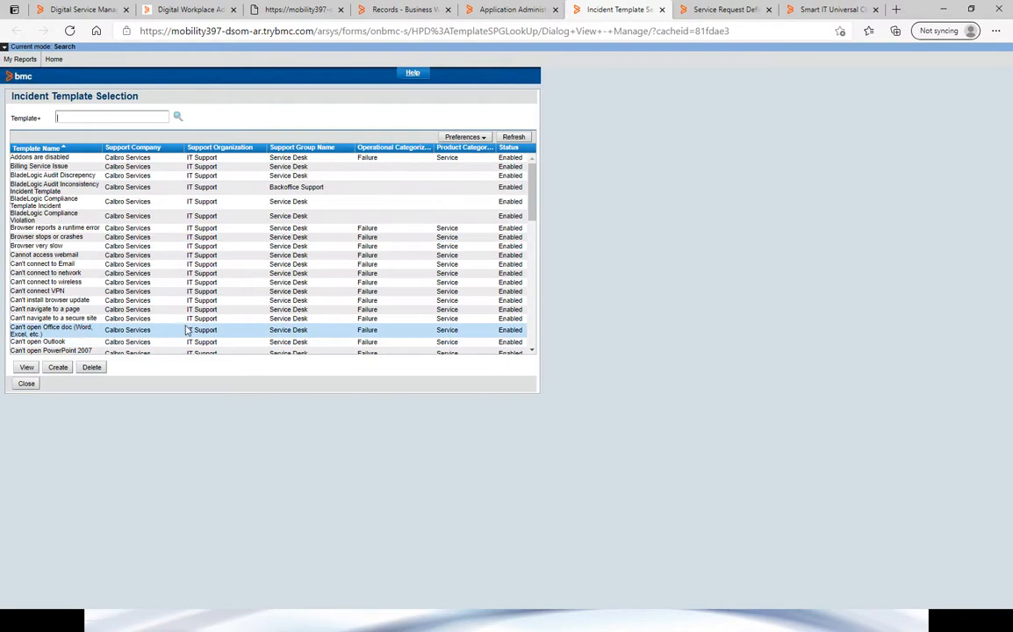
left_click(52, 372)
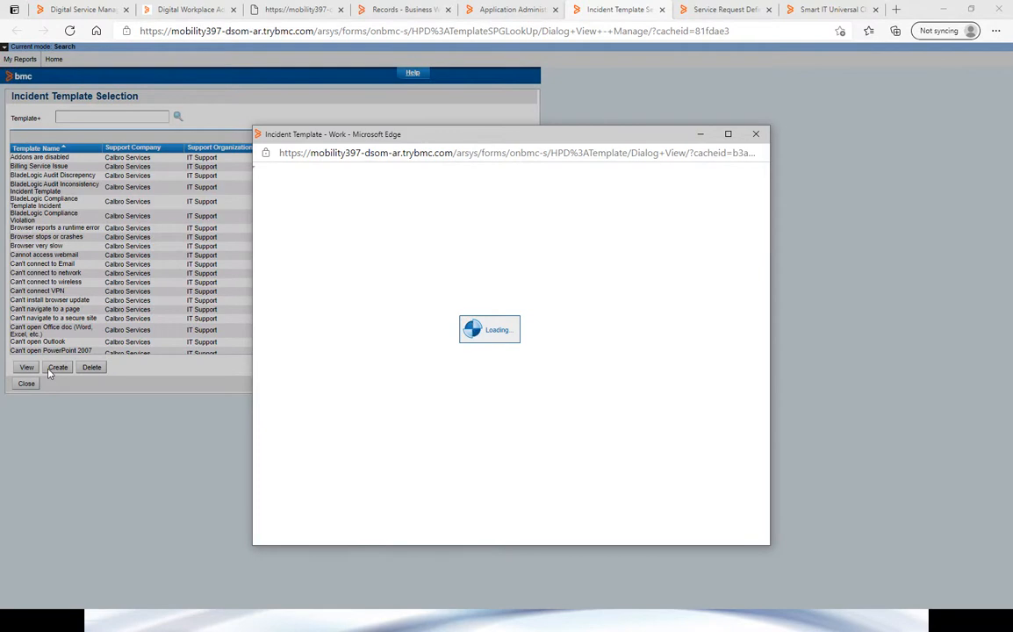
- Name the incident template "New Template", with Template Category Tier 1 set to Application and template status set to Enabled
type("New Template")
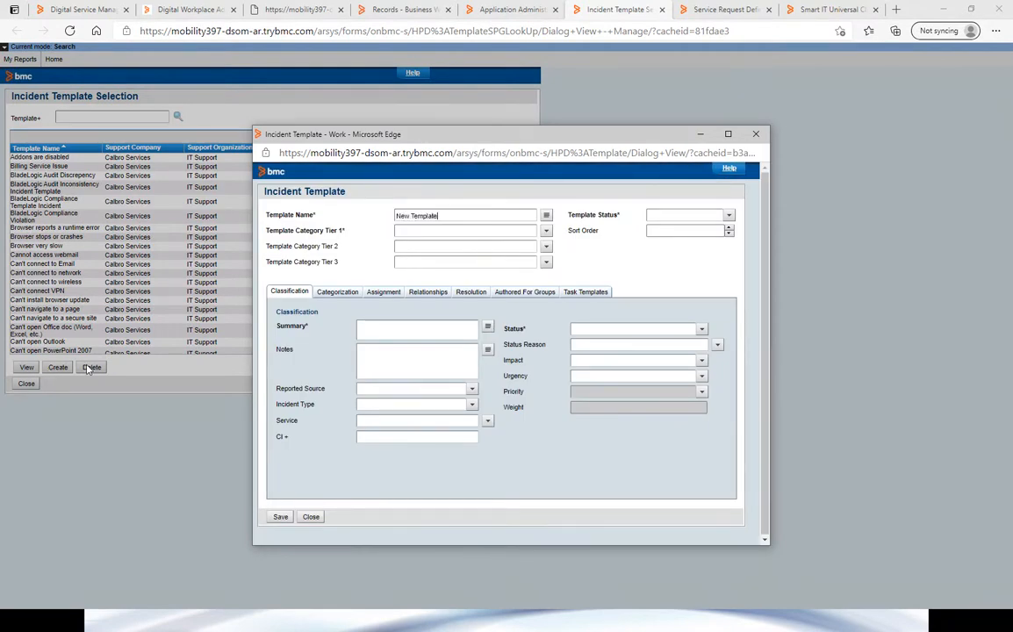
left_click(546, 231)
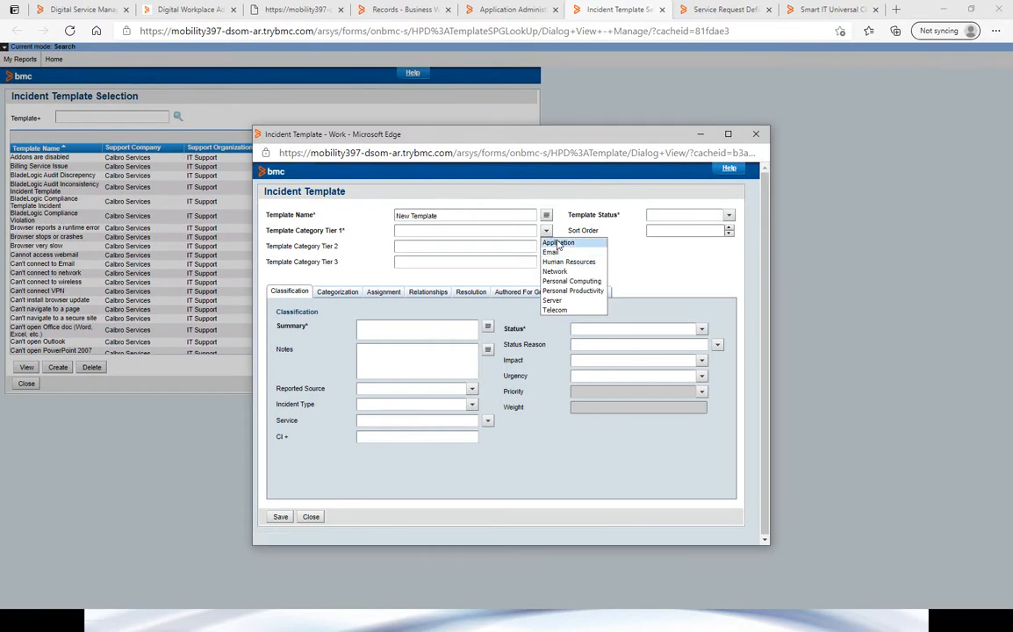
left_click(506, 219)
left_click(728, 217)
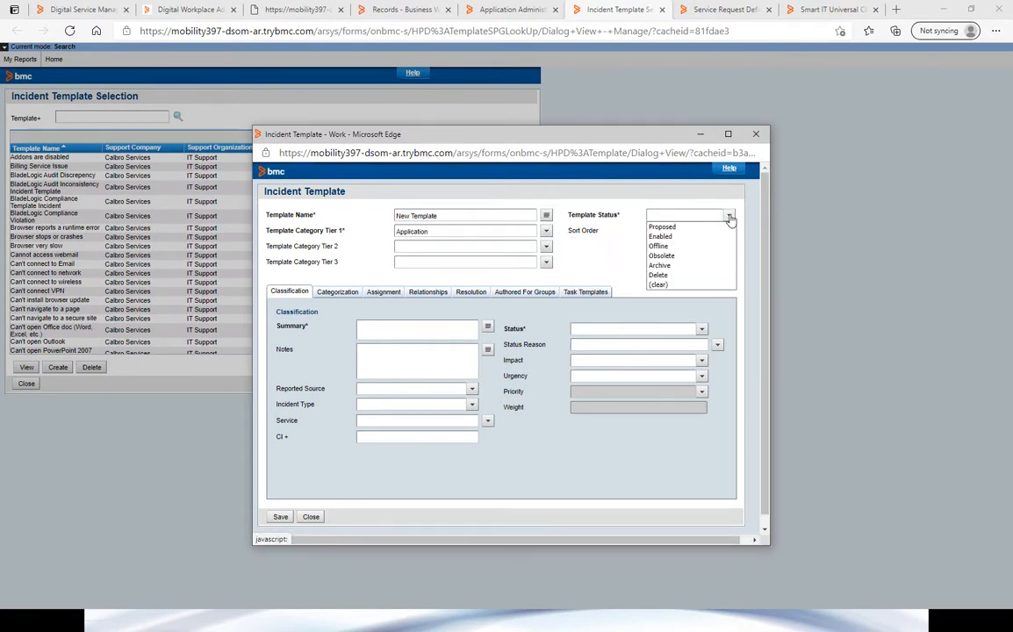
left_click(703, 236)
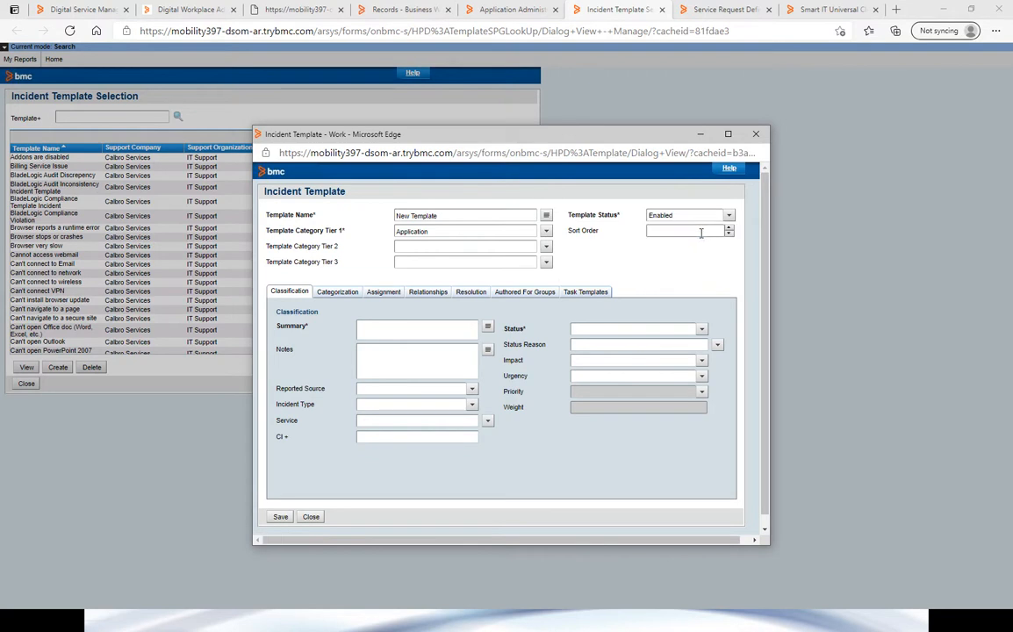
- Enter "New sample template" as the template's summary and set its incident status to Assigned
left_click(412, 331)
left_click(701, 329)
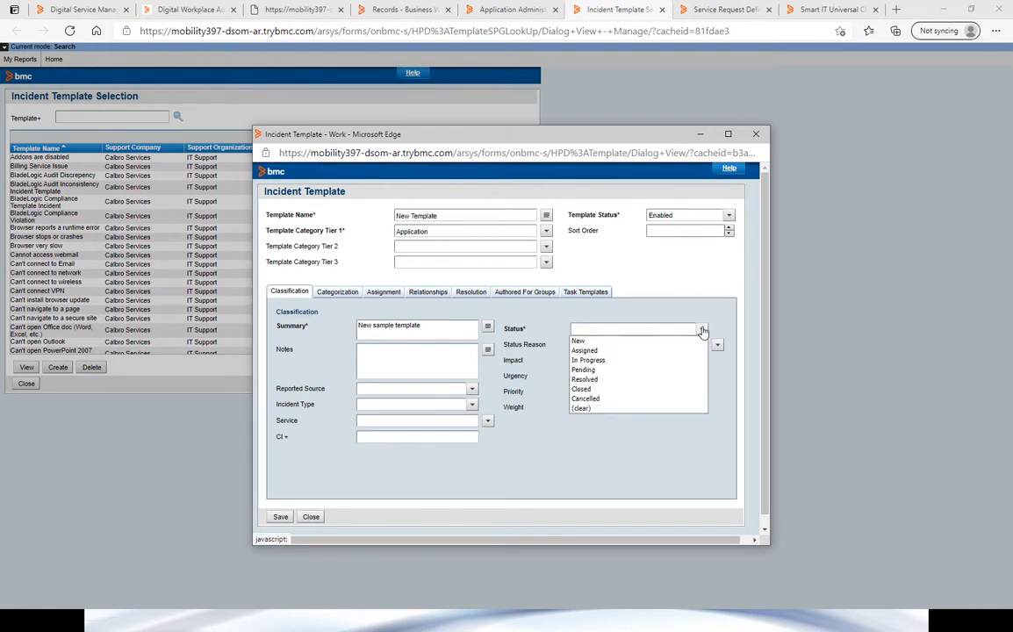
left_click(658, 342)
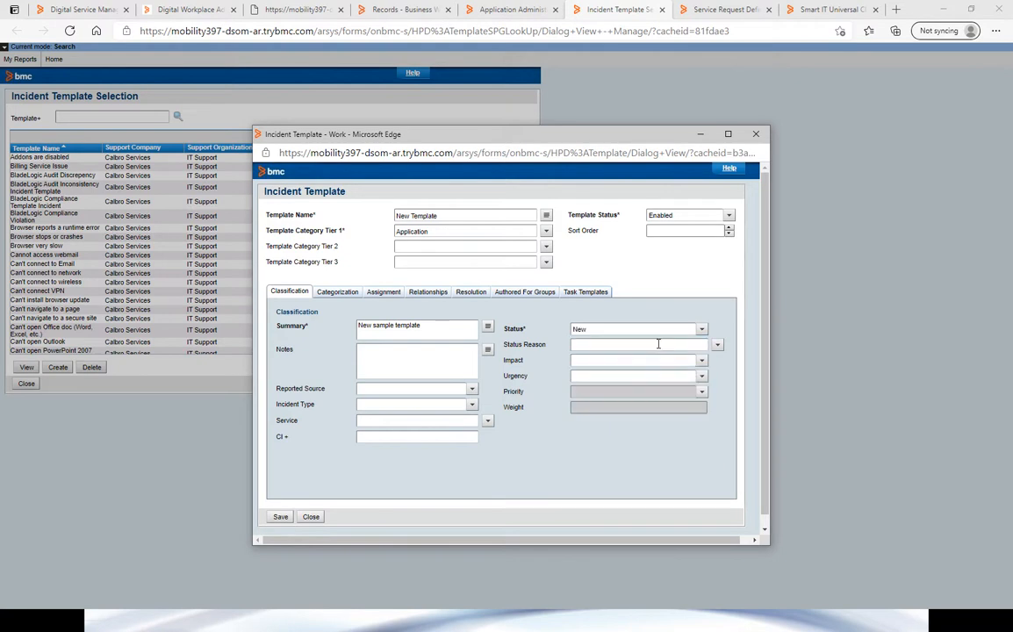
left_click(701, 329)
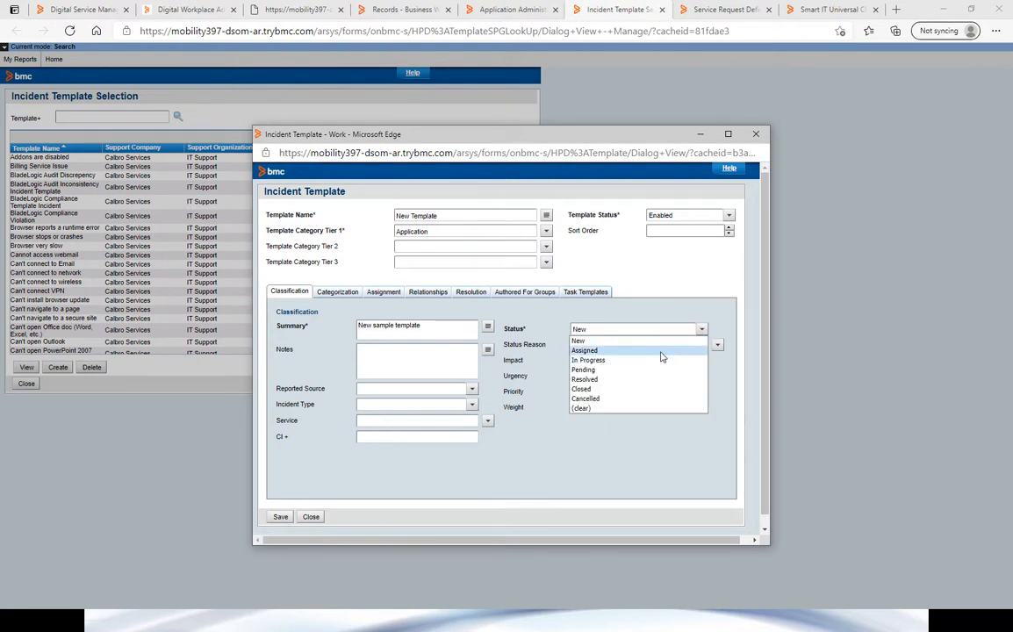
left_click(660, 352)
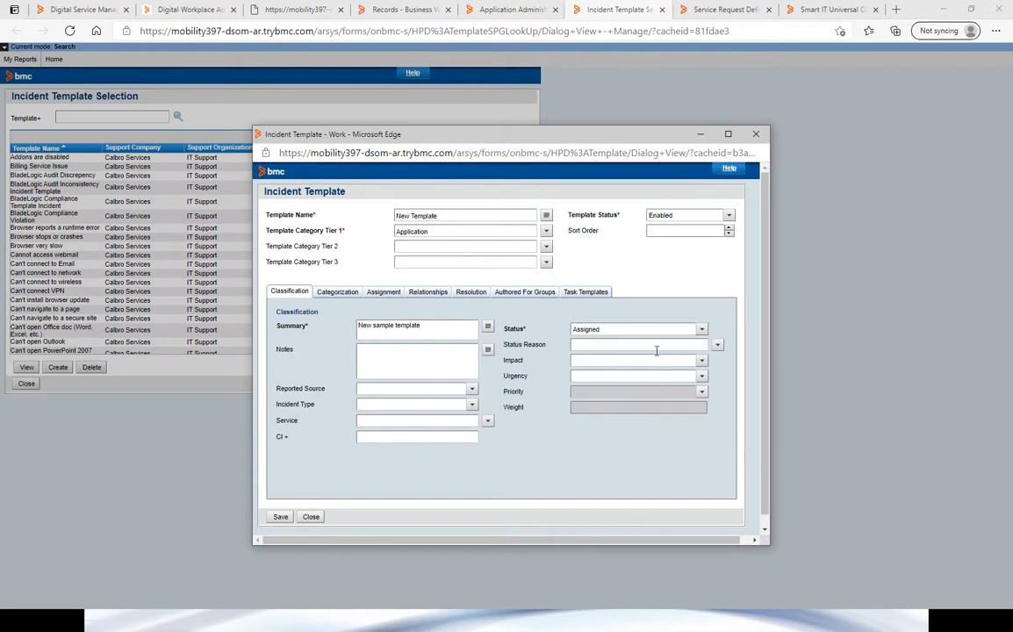
- Set the template's Assign To Current User option to Yes
left_click(378, 295)
left_click(448, 394)
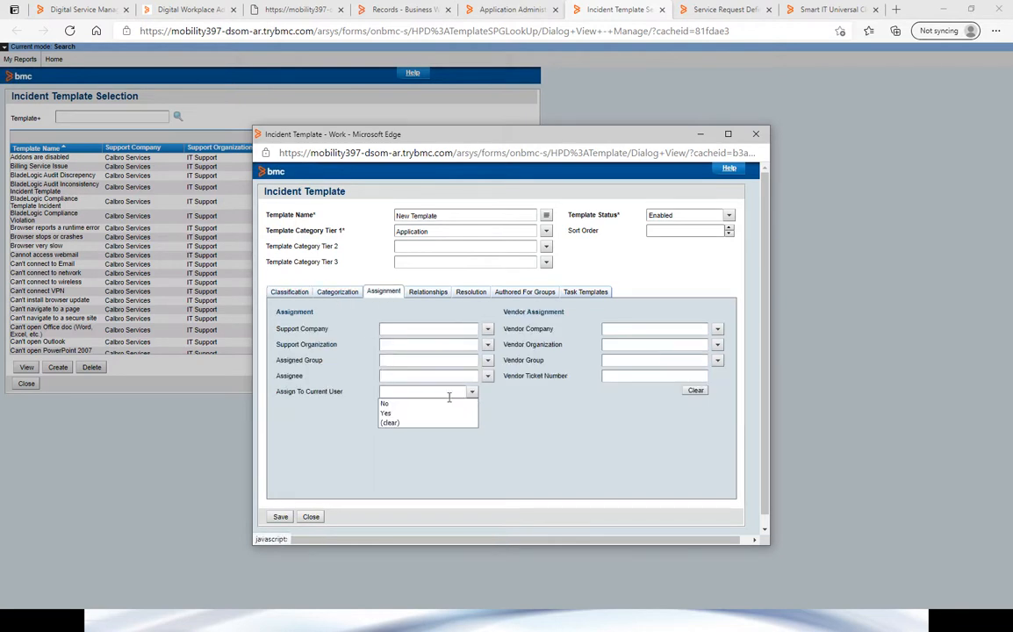
left_click(388, 412)
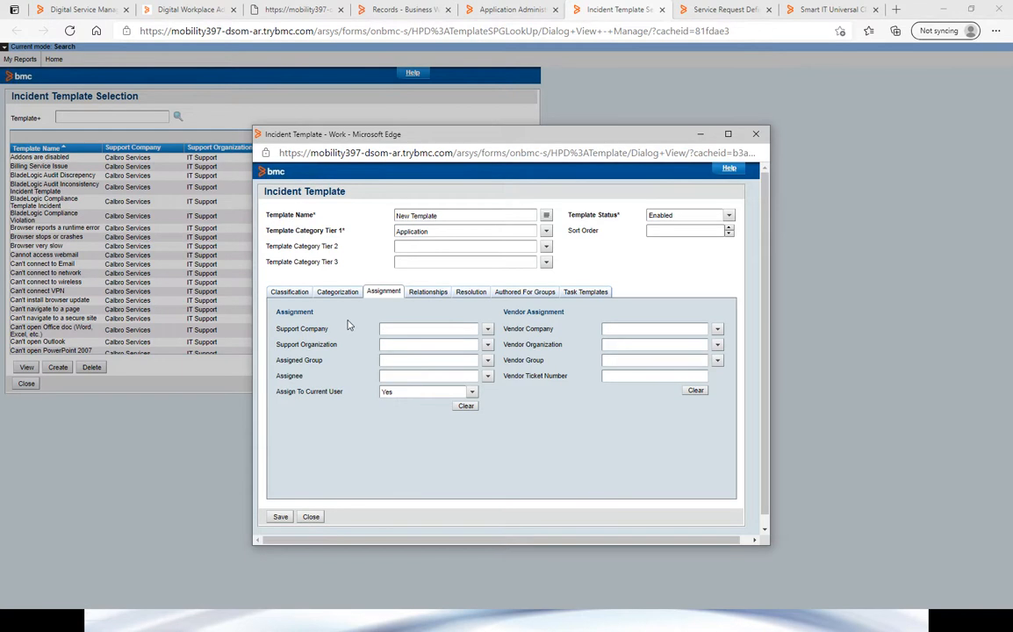
- Set the template's product categorization Tier 1 to Hardware and operational categorization Tier 1 to Failure
left_click(337, 293)
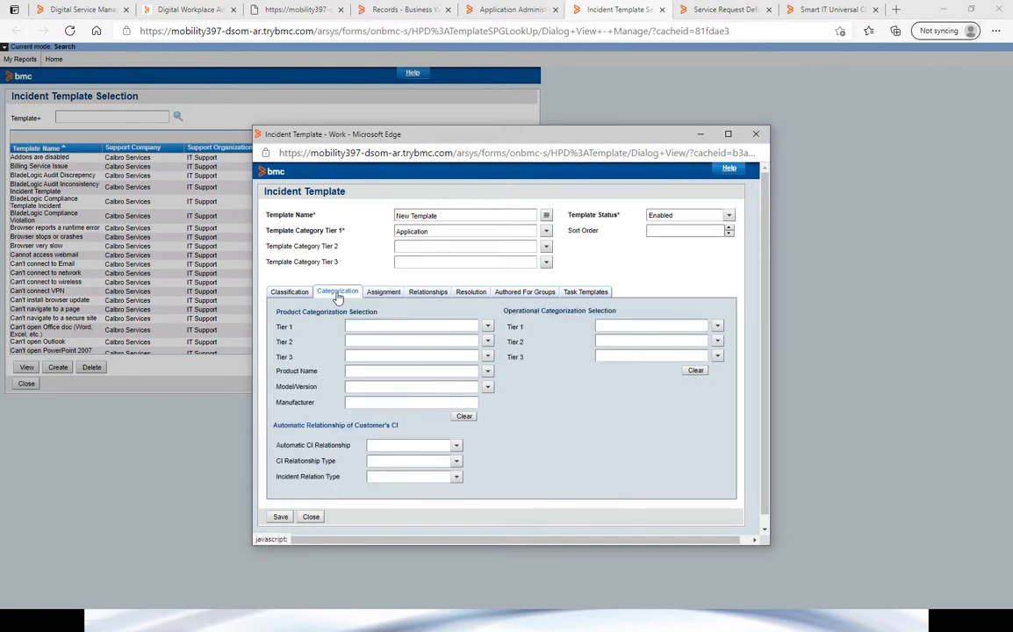
left_click(487, 328)
left_click(448, 336)
left_click(716, 326)
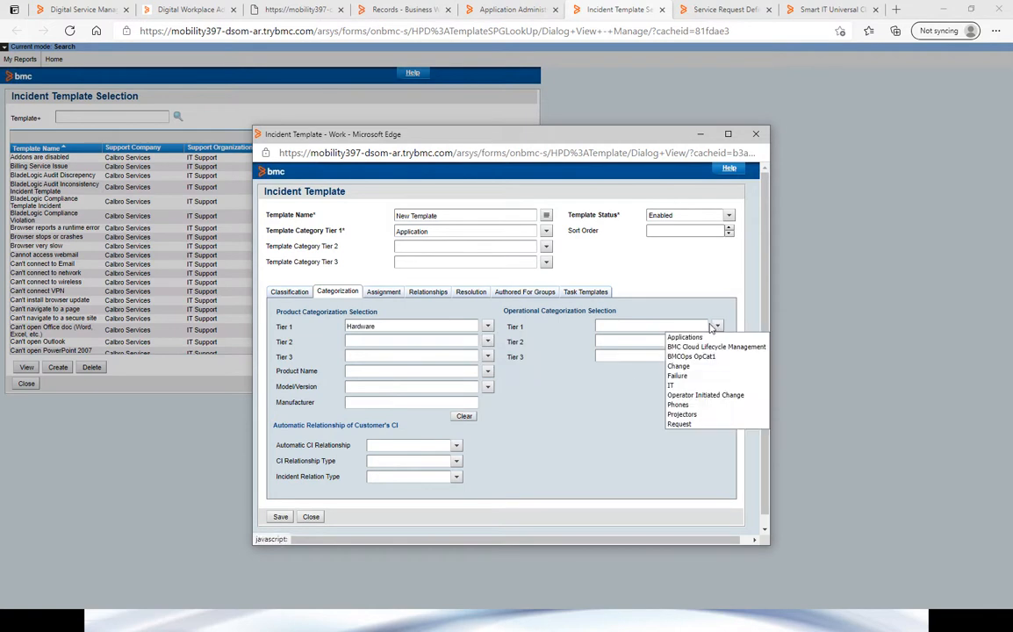
left_click(676, 375)
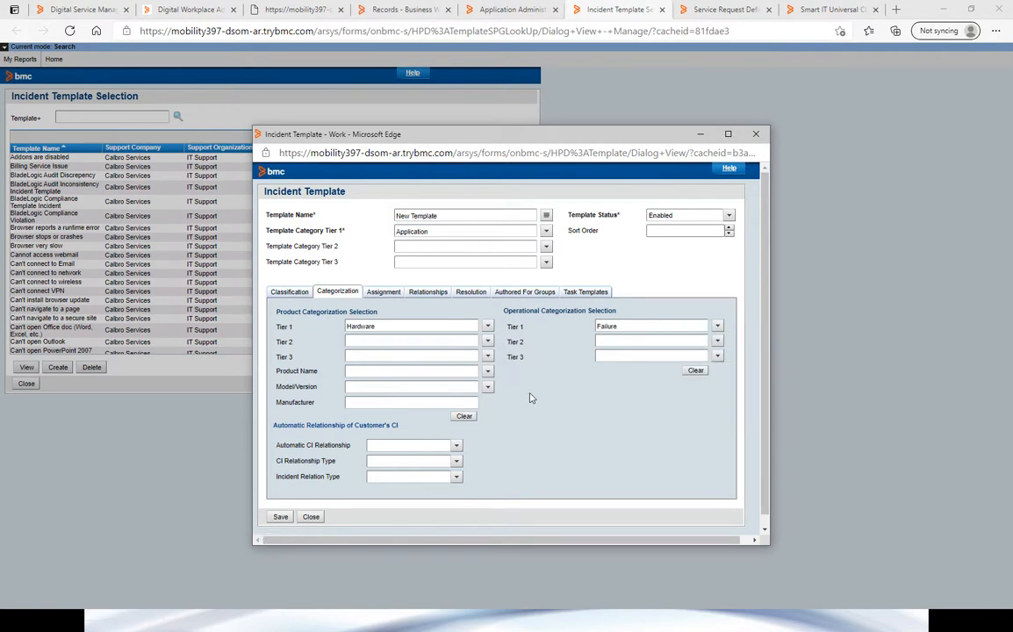
- Set the incident type in the template's classification to User Service Restoration
left_click(290, 291)
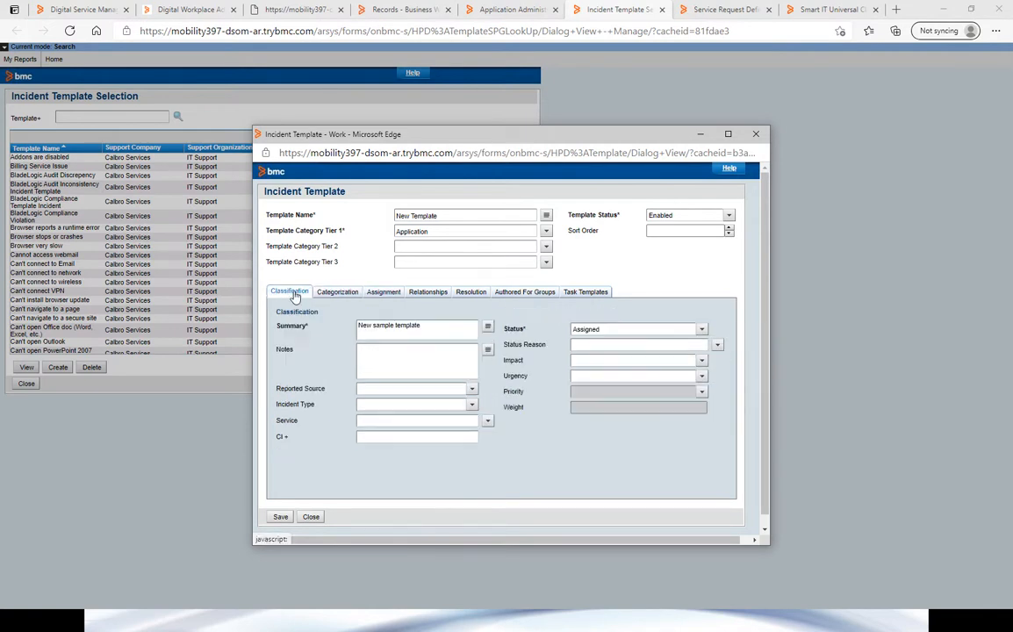
left_click(471, 404)
left_click(422, 416)
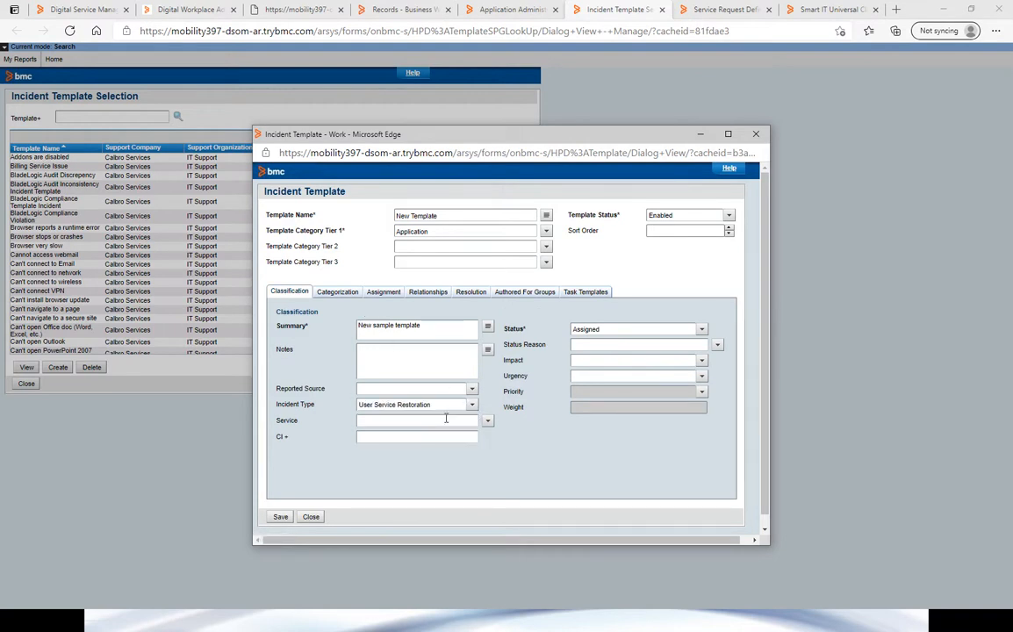
- Review the template's categorization, assignment, relationships and resolution details, and try to save the template
left_click(338, 291)
left_click(381, 295)
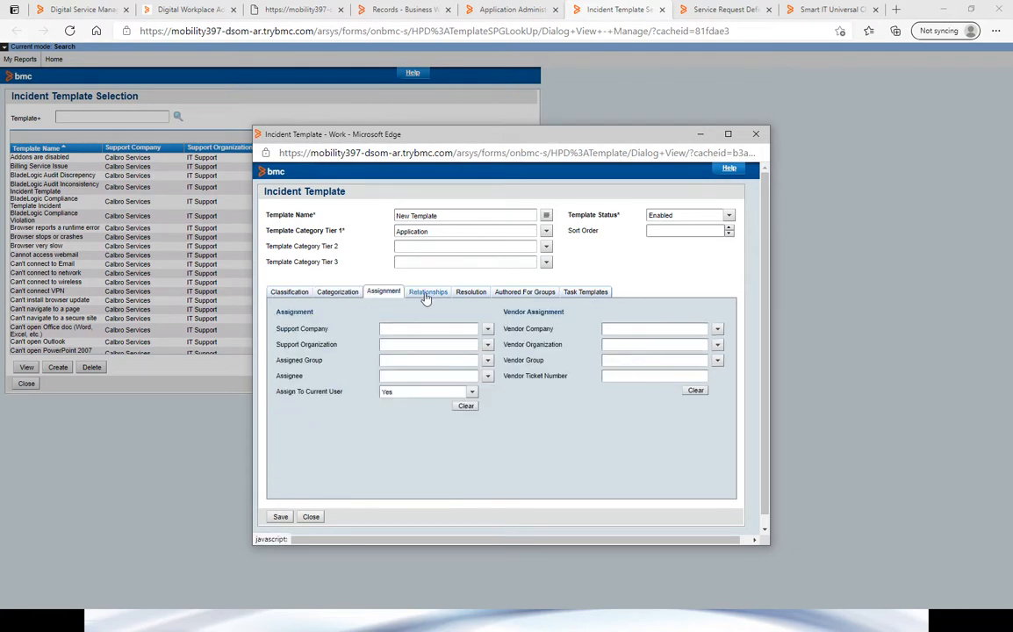
left_click(426, 295)
left_click(471, 294)
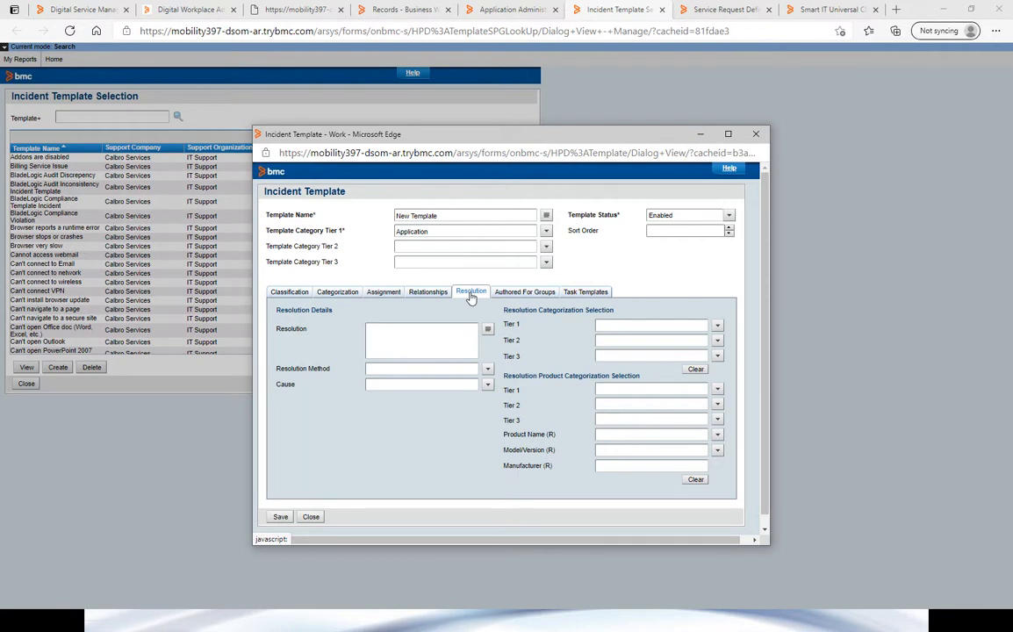
left_click(280, 518)
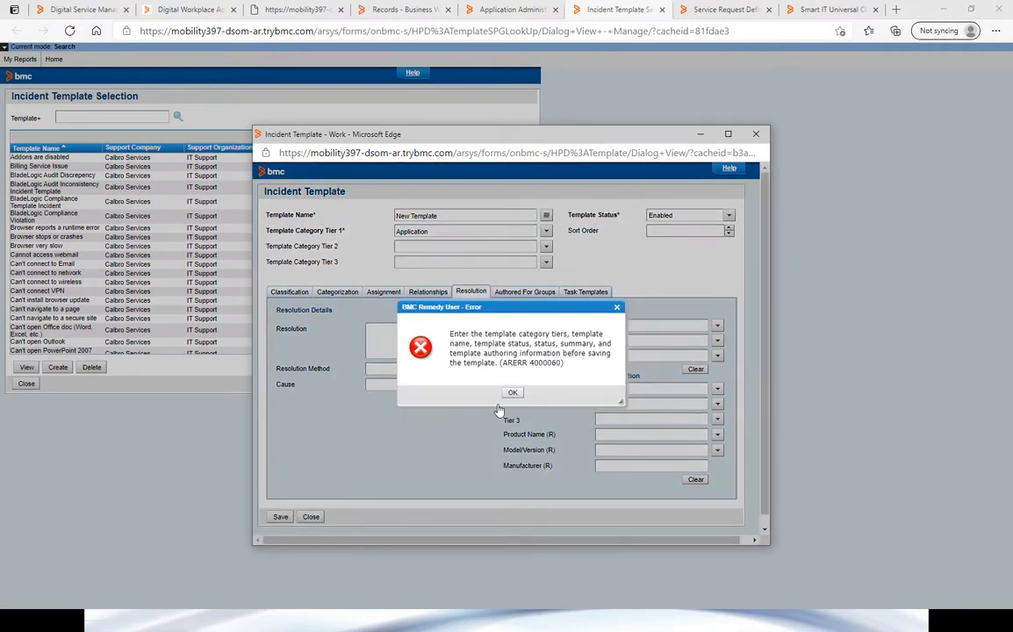
left_click(512, 392)
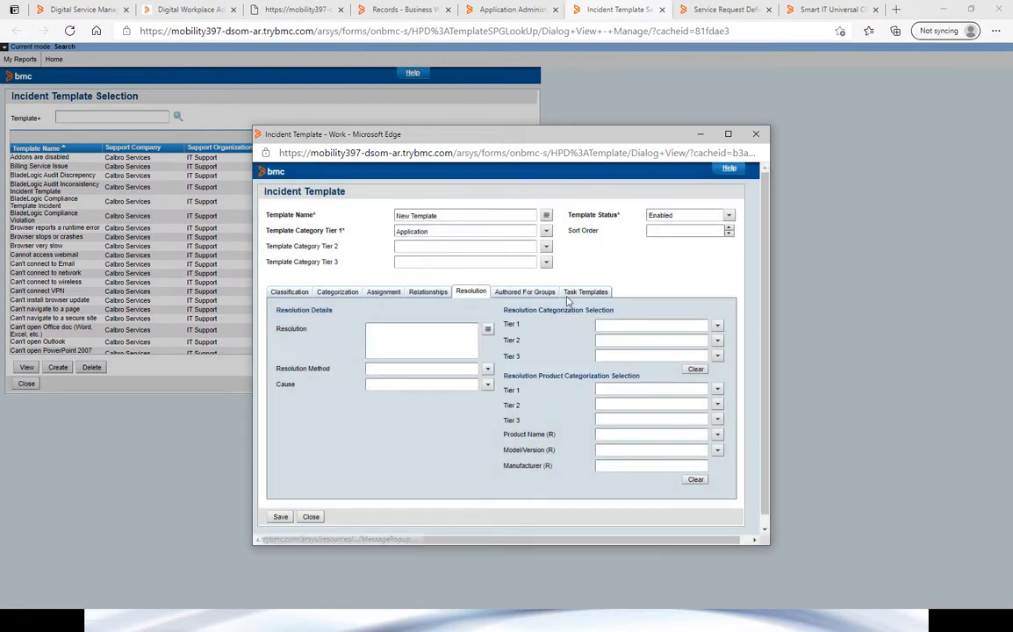
- Set the authoring company to Calbro Services, organization to IT Support and group to Service Desk, and save the template
left_click(537, 295)
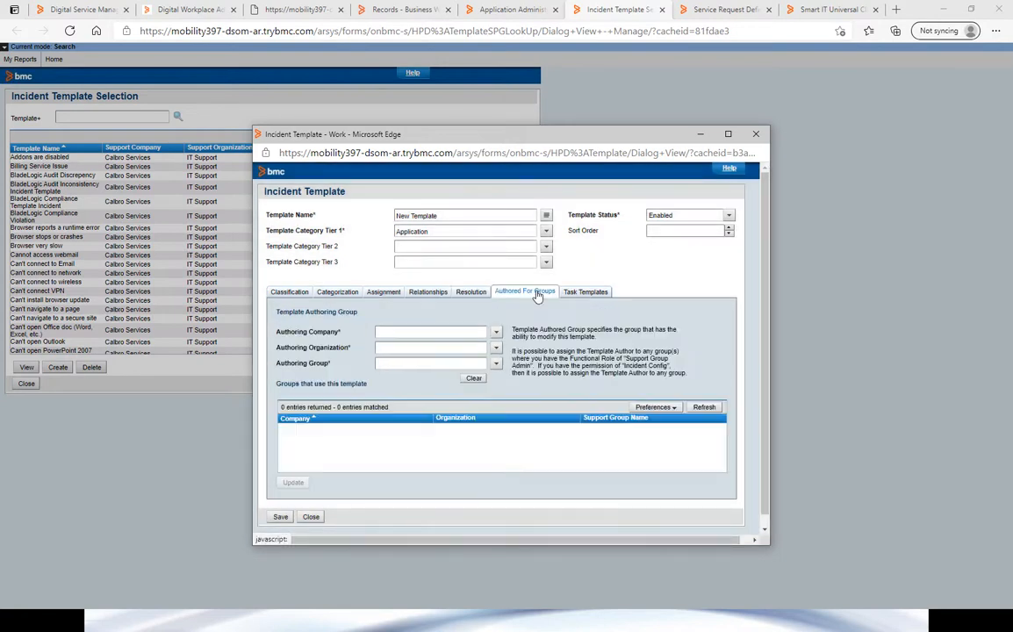
left_click(496, 336)
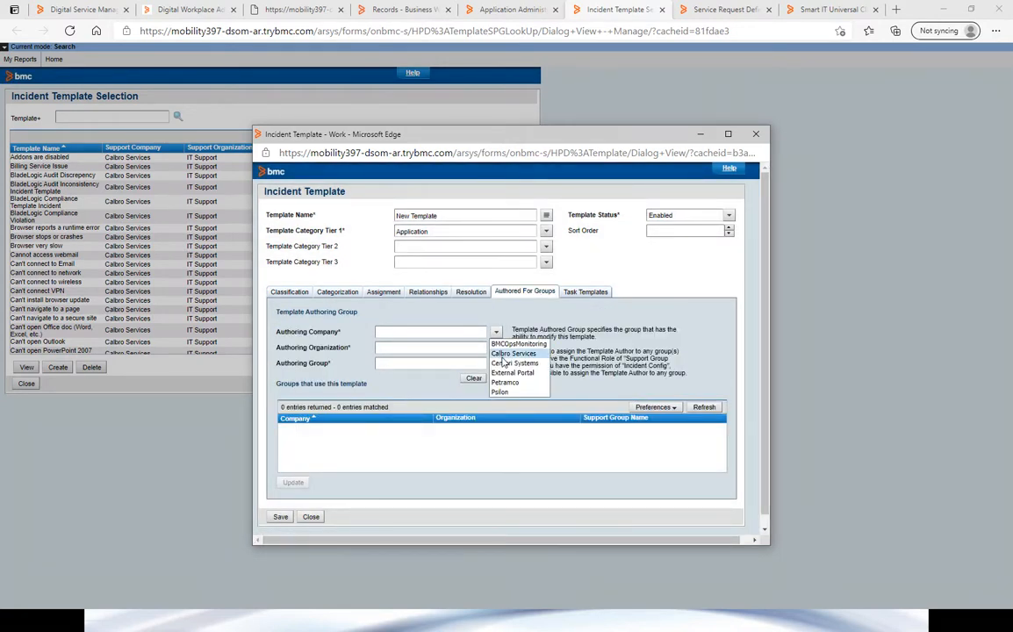
left_click(509, 354)
left_click(496, 348)
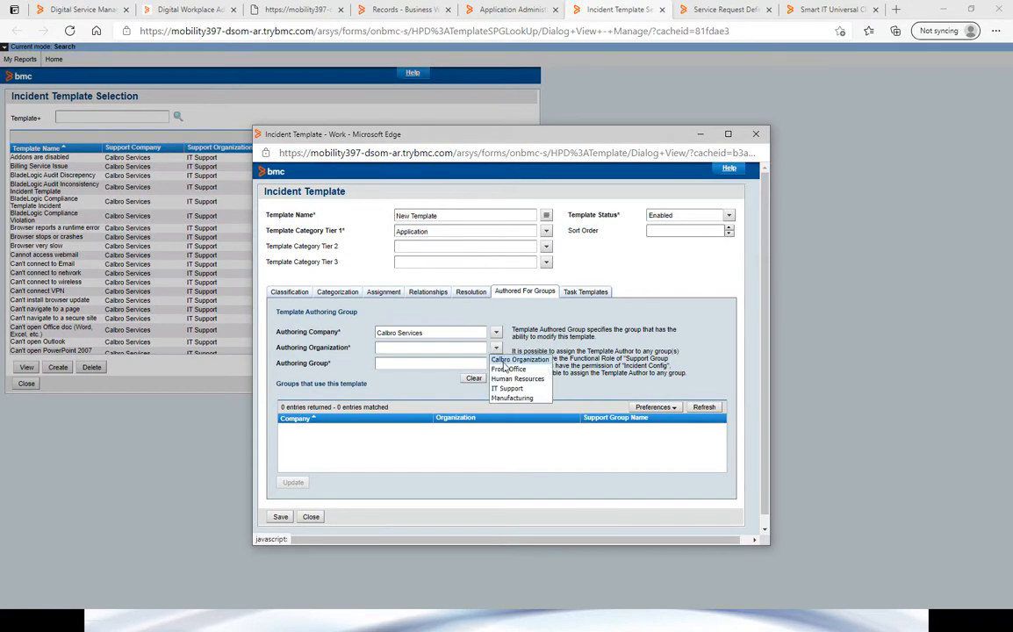
left_click(506, 388)
left_click(496, 363)
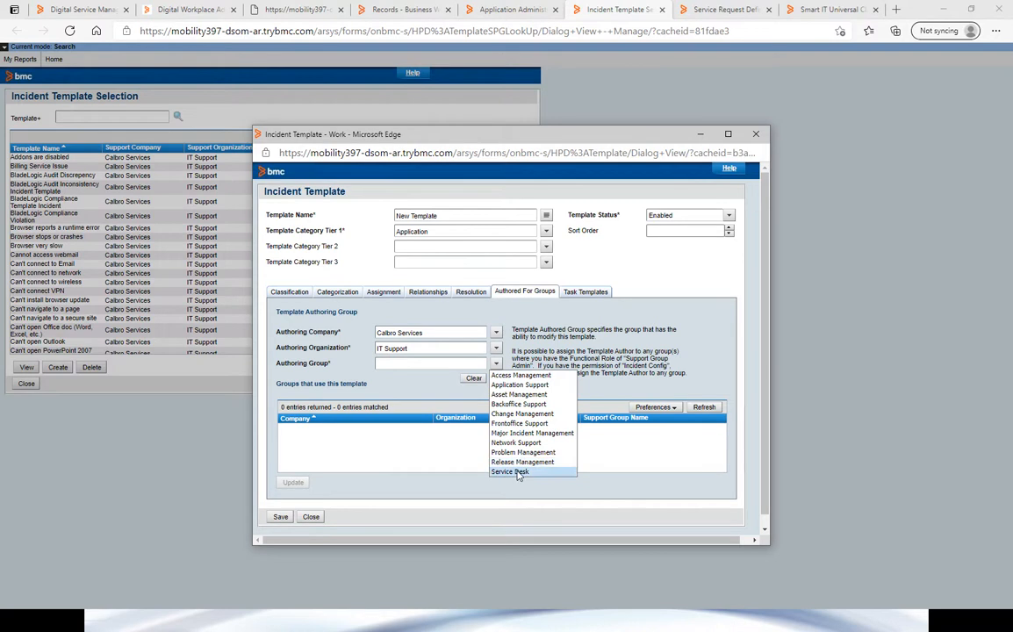
left_click(519, 472)
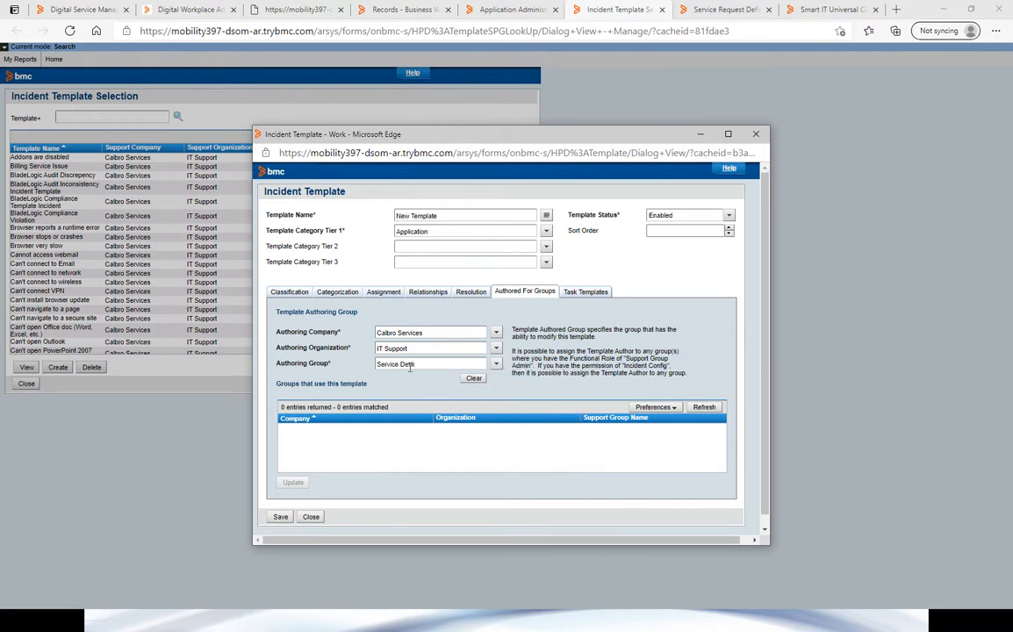
left_click(281, 517)
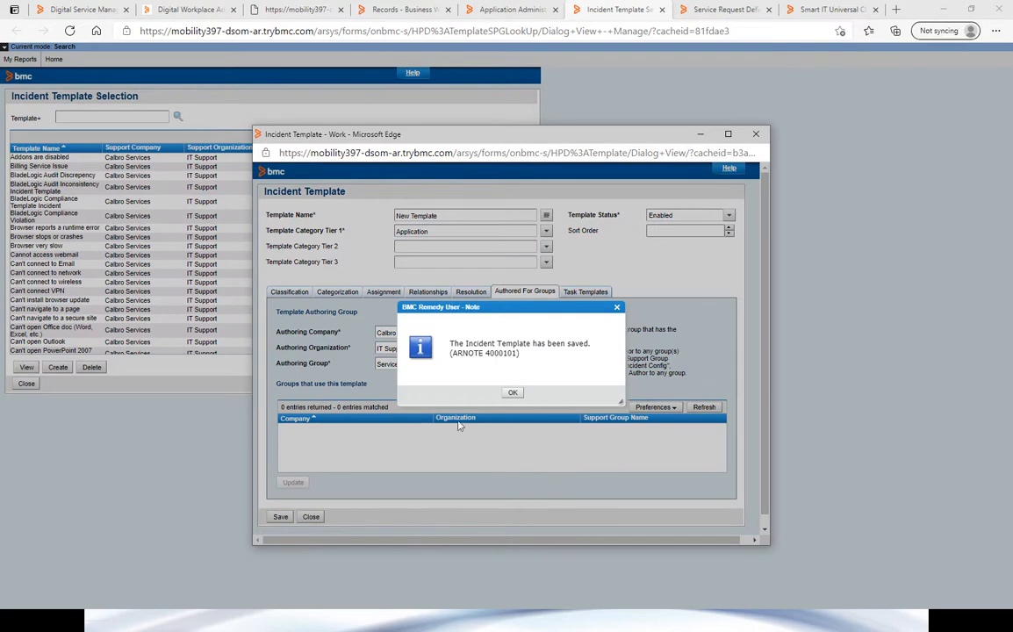
left_click(510, 395)
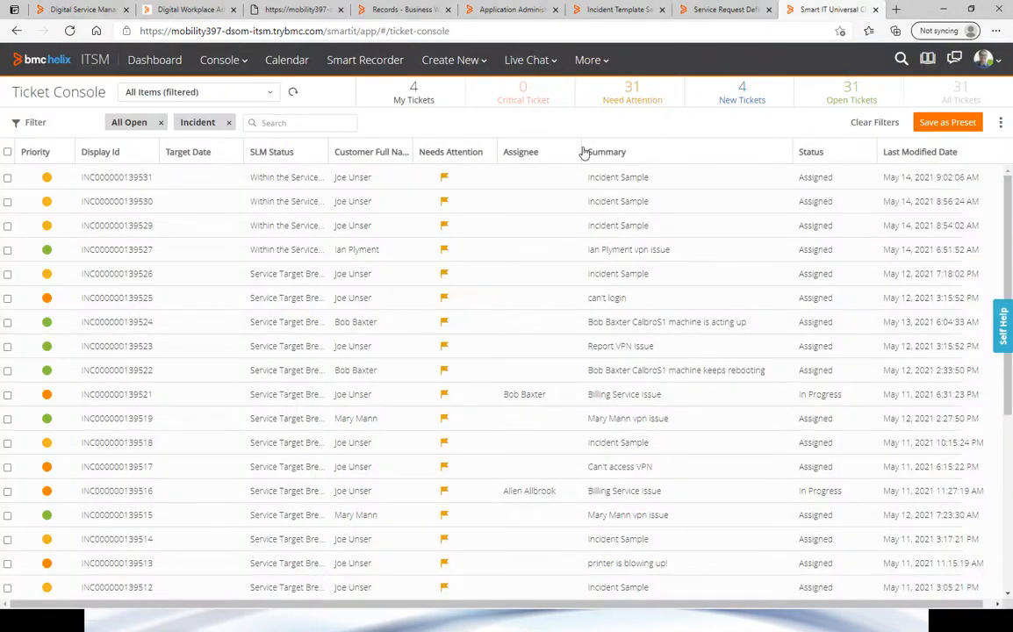
- Switch to Smart IT and start a new incident, finding the customer by first name and choosing the Calbro Services match
left_click(471, 64)
left_click(471, 161)
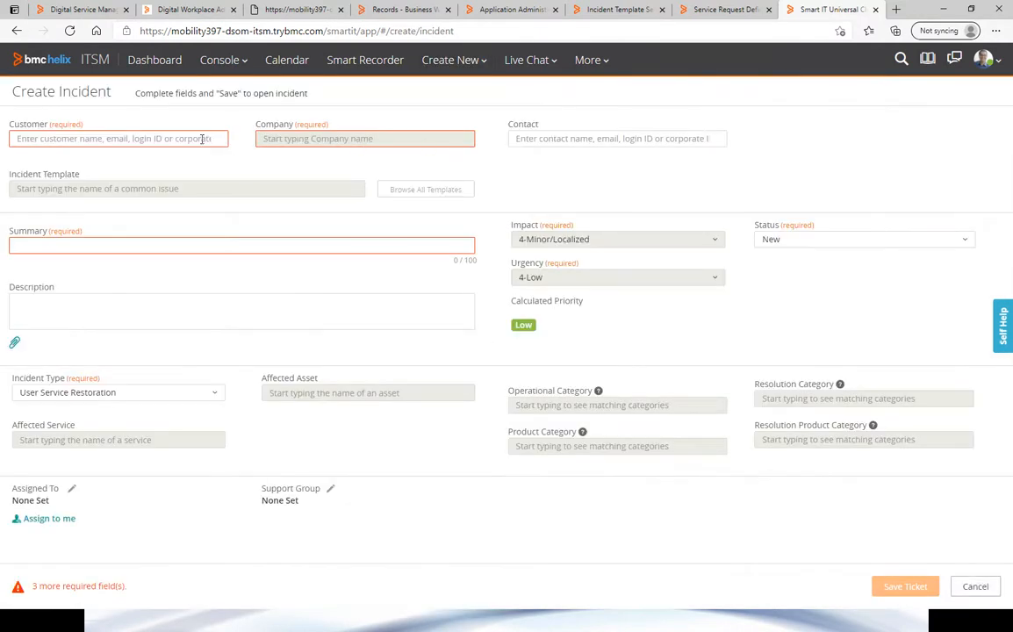
type("mary")
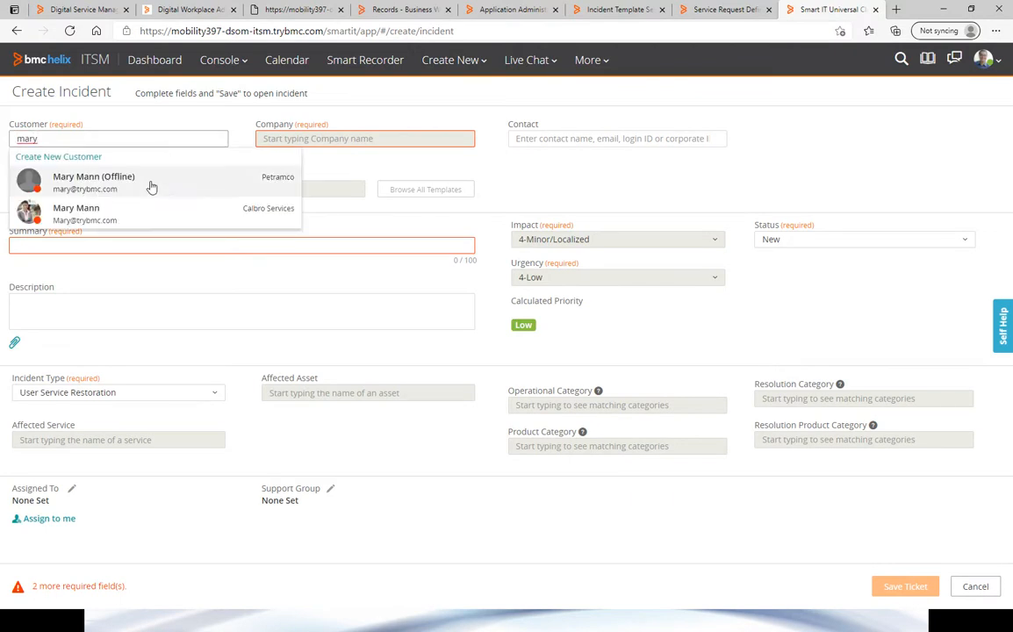
left_click(149, 217)
- Apply the incident template "New Template" to the incident and check the filled-in categories and assignee
left_click(241, 193)
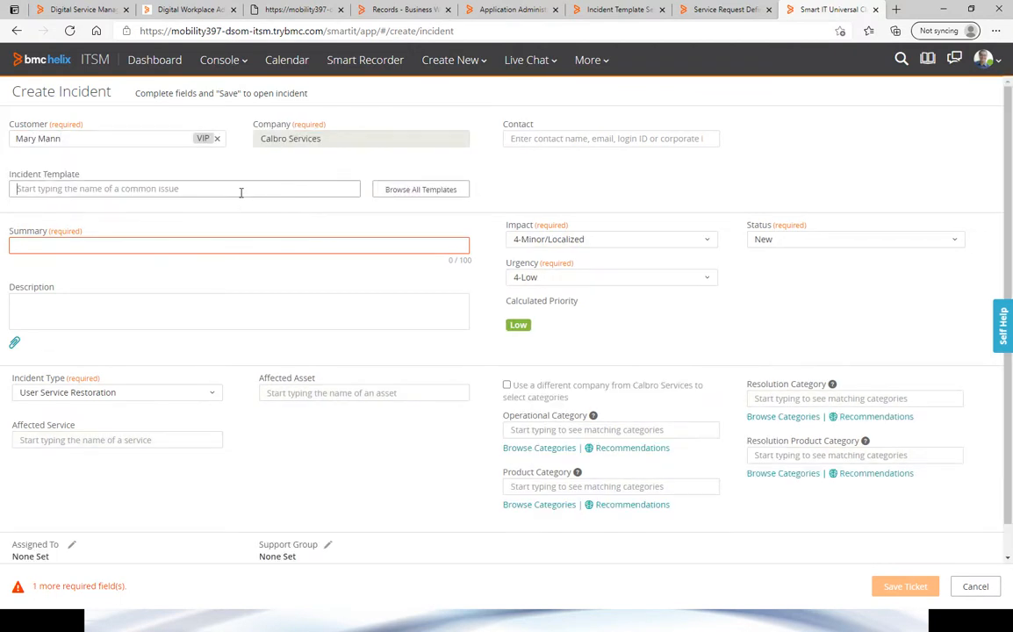
type("new")
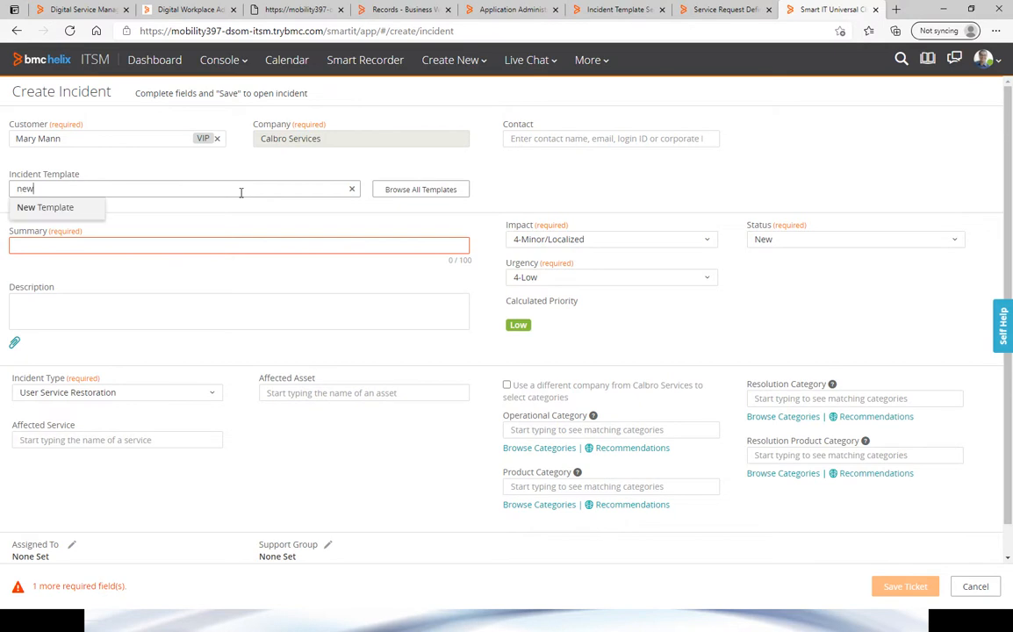
left_click(70, 208)
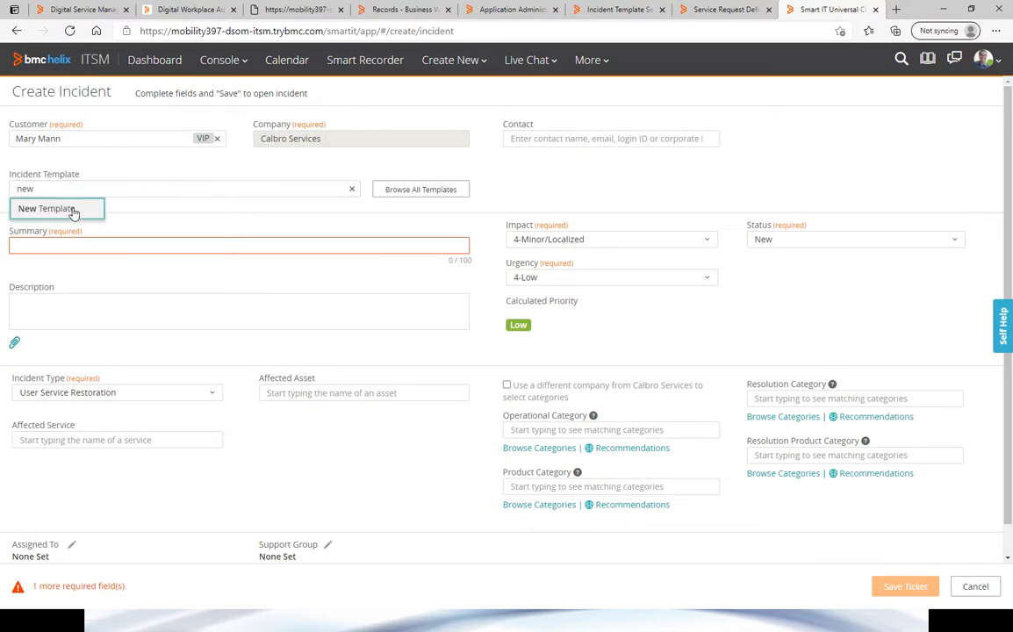
left_click(75, 226)
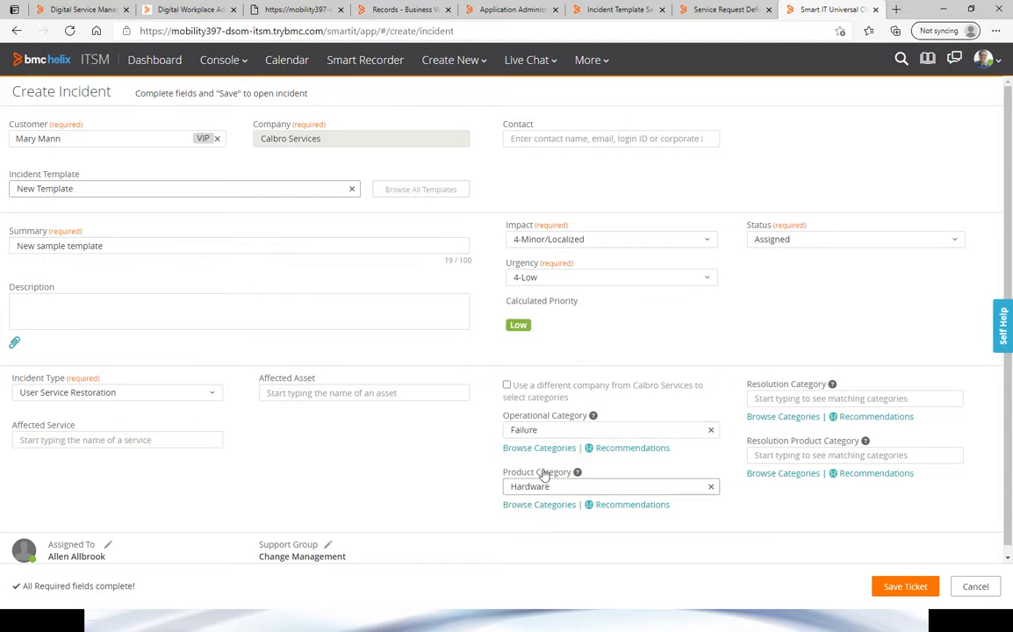
left_click(99, 506)
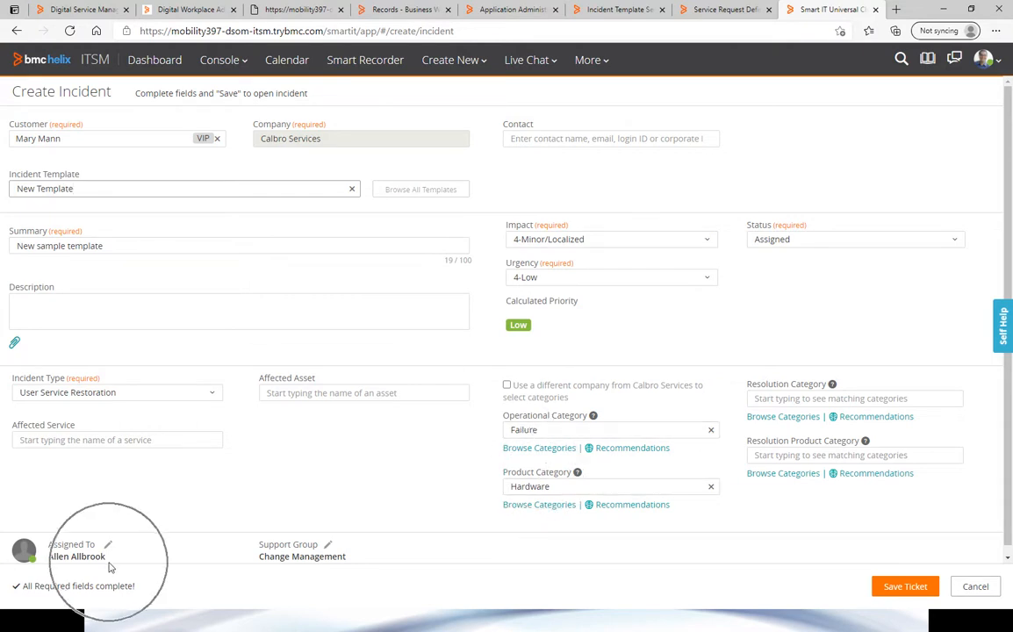
- Save the new incident created from the template
left_click(904, 588)
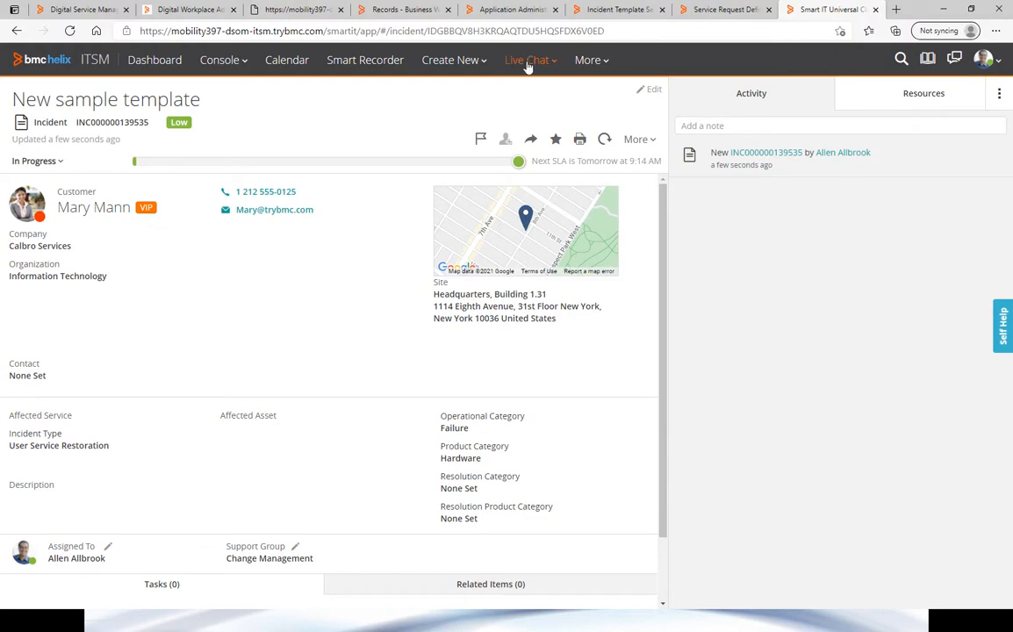
- Return to the Application Administration Console and open the Approval Mappings form under Change Management's Approval settings
left_click(517, 11)
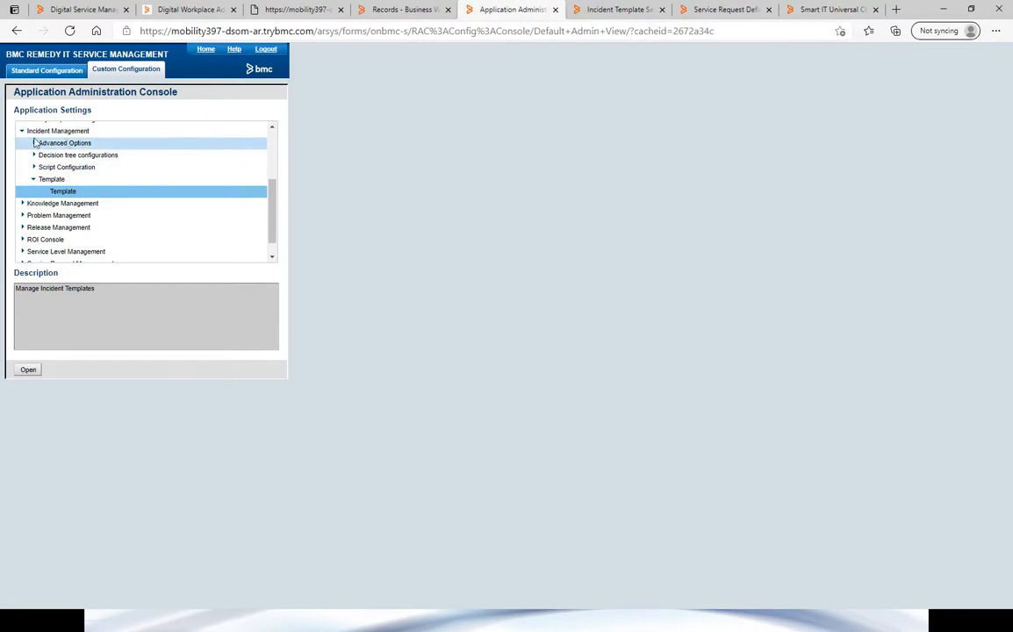
left_click(21, 132)
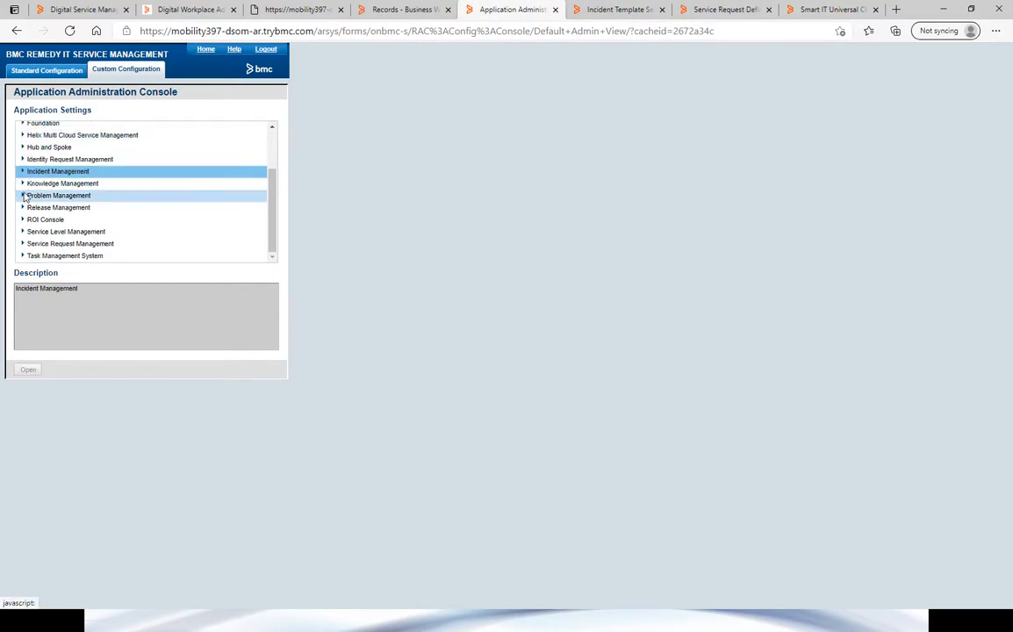
scroll(23, 196, "up", 1)
scroll(25, 195, "up", 1)
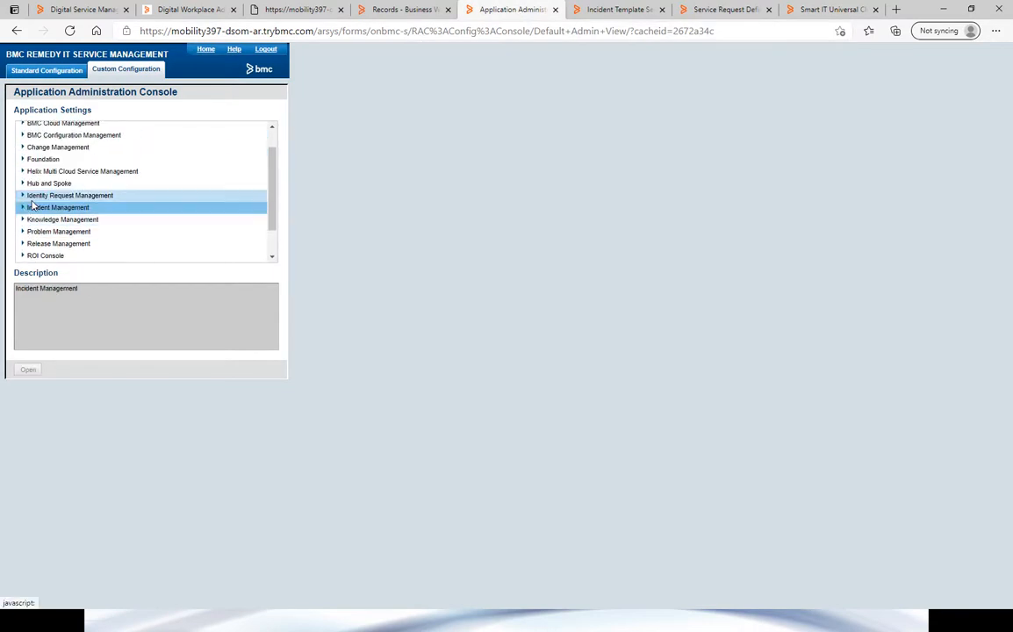
left_click(21, 154)
left_click(34, 178)
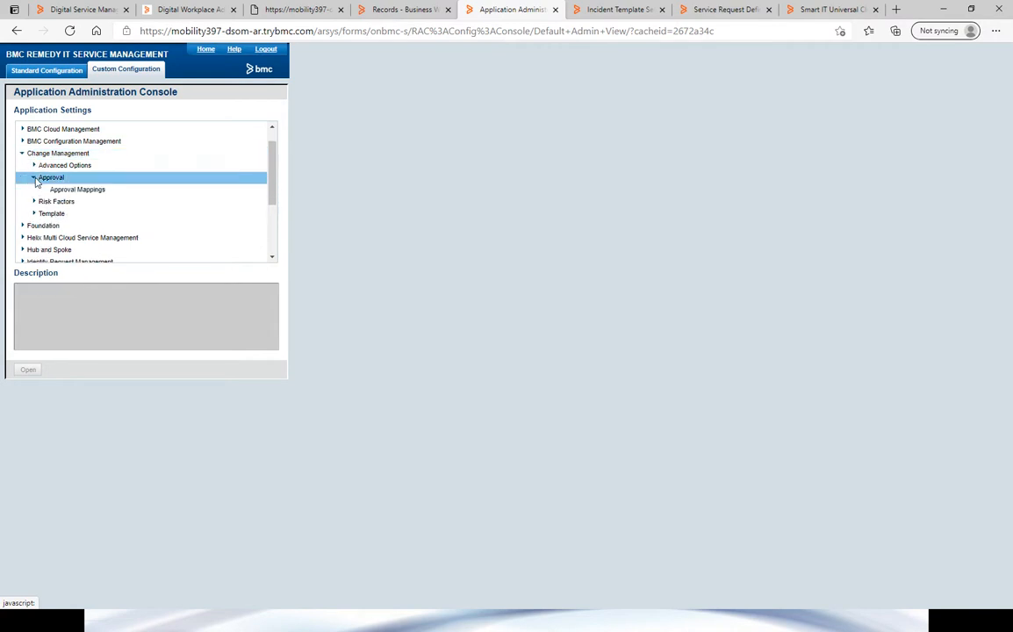
double_click(54, 190)
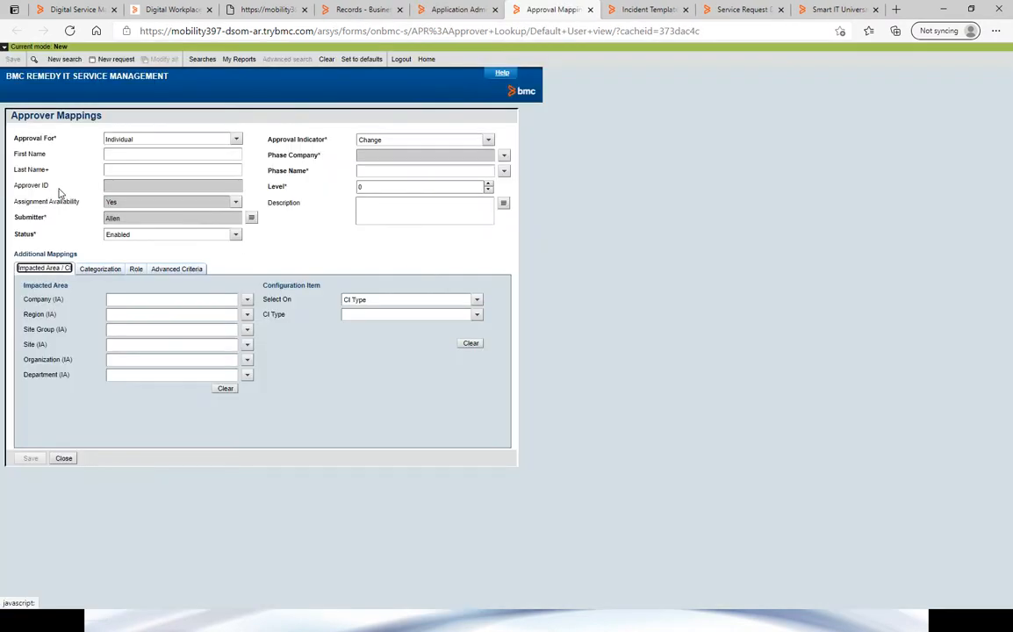
- Set the mapping's approval to Individual, search for the approver by first and partial last name, and select the Calbro Services record
left_click(235, 140)
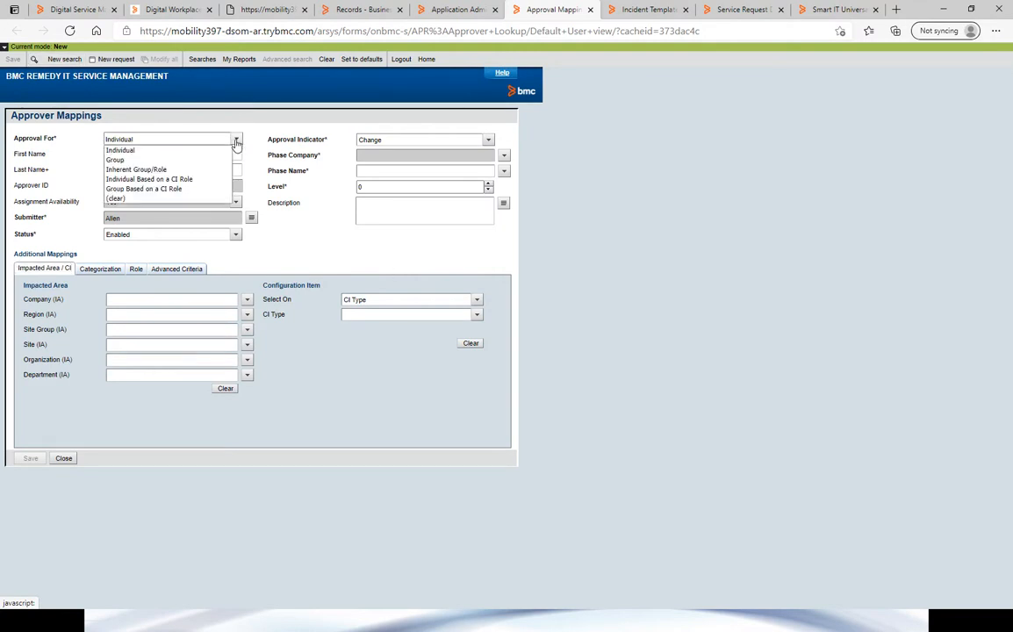
left_click(185, 151)
left_click(180, 154)
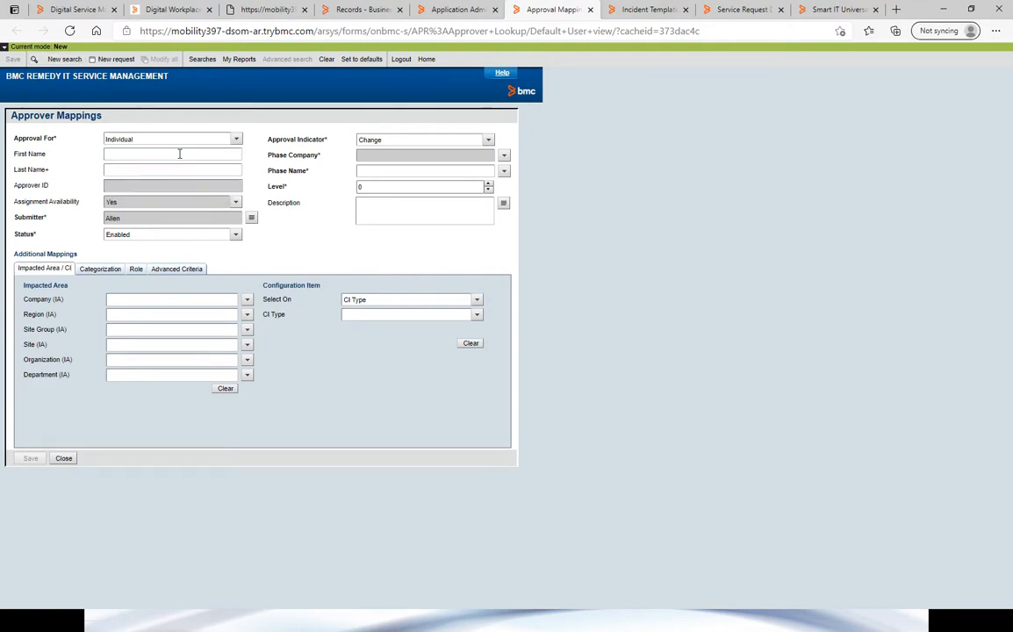
type("Allen")
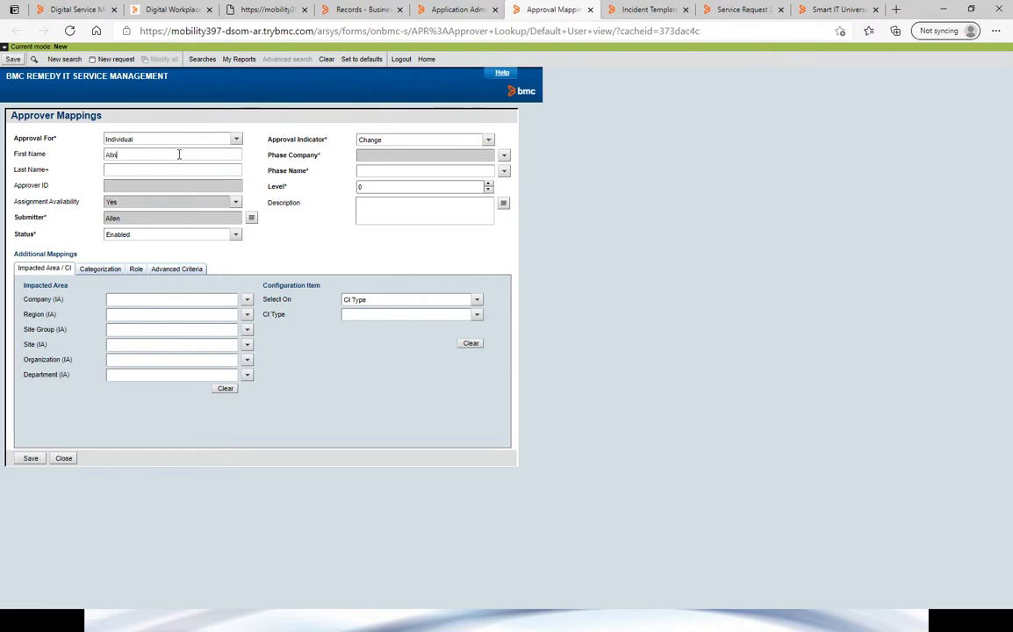
key("Tab")
type("All")
key("Return")
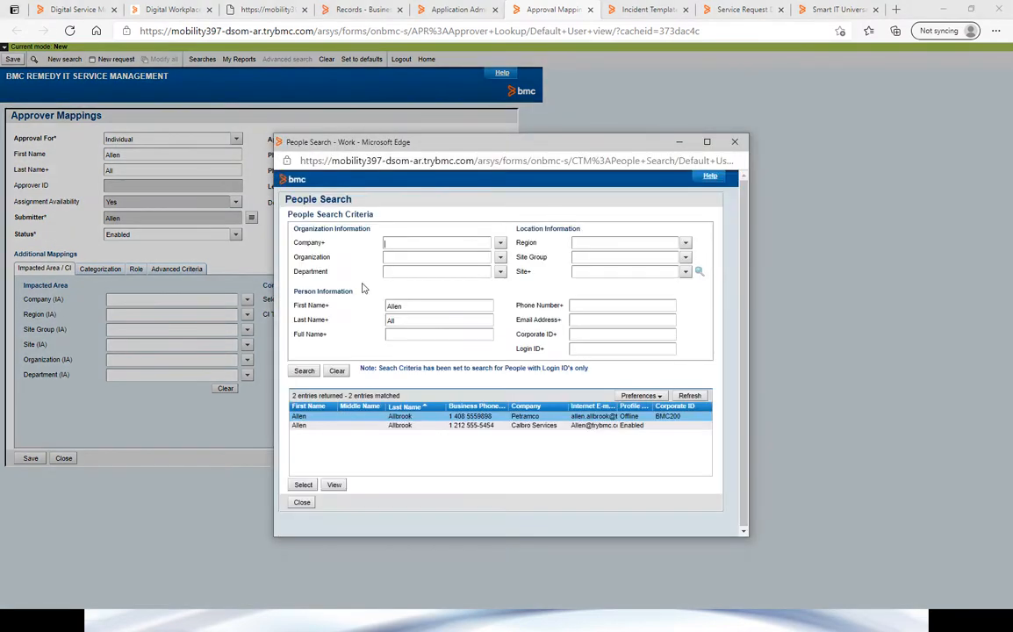
left_click(364, 426)
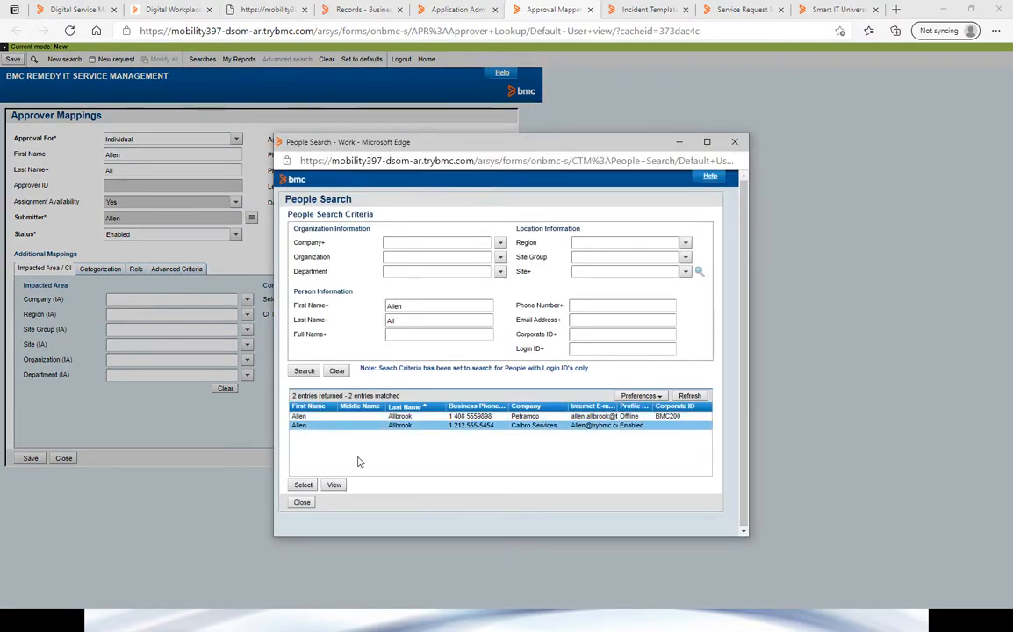
left_click(303, 485)
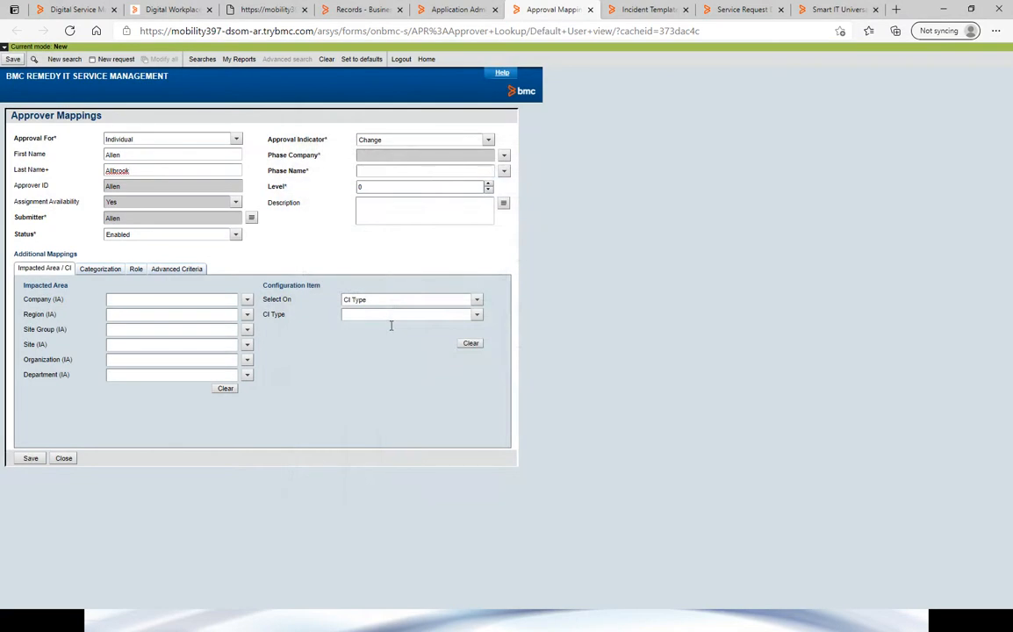
- Set the mapping's phase to Review from the Calbro Services Standard Process
left_click(503, 173)
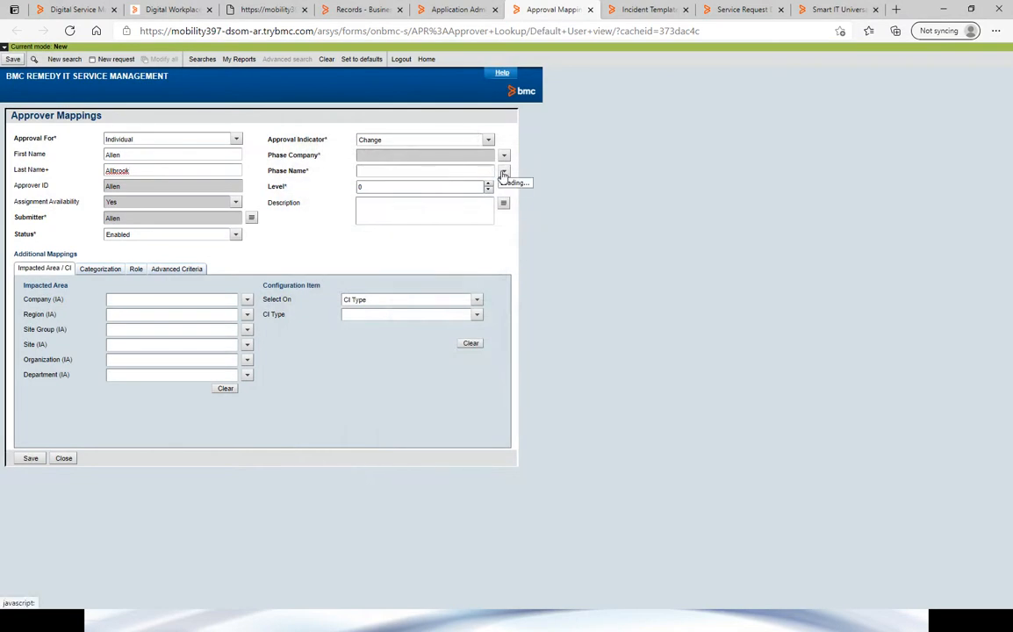
mouse_move(519, 203)
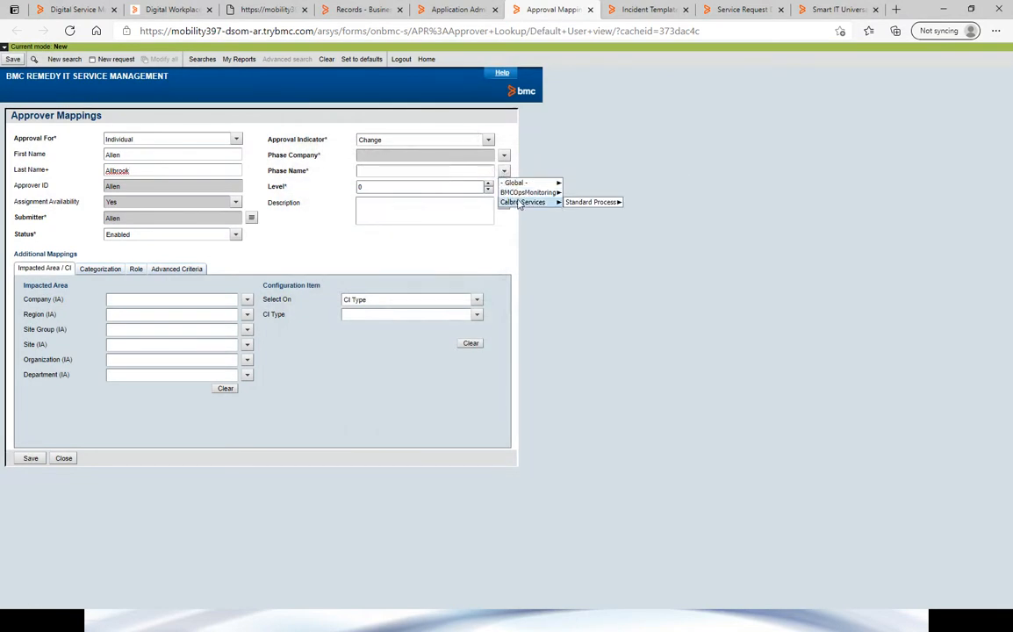
mouse_move(592, 203)
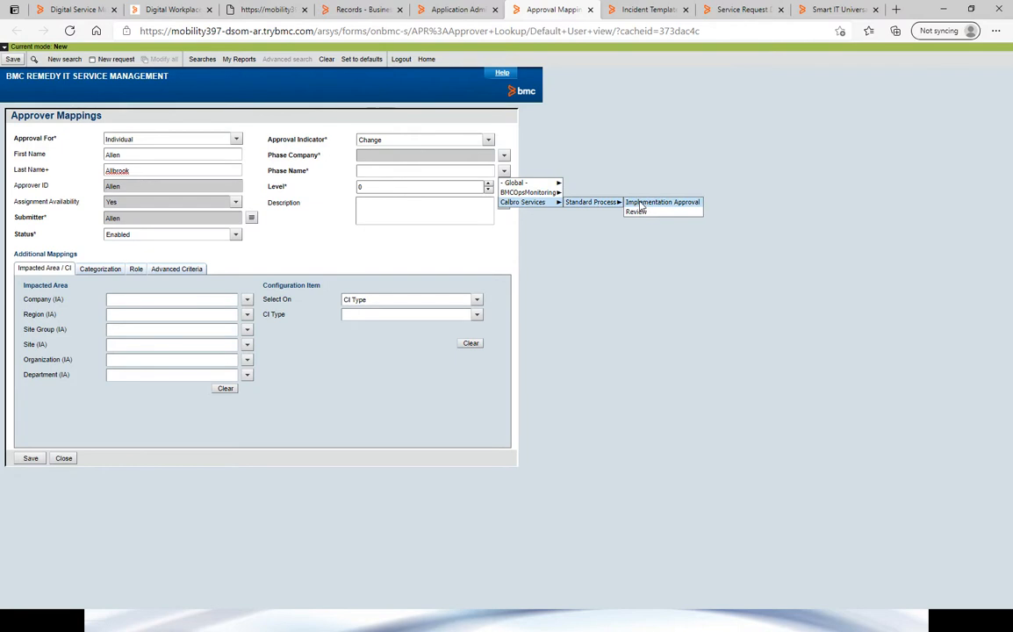
left_click(637, 212)
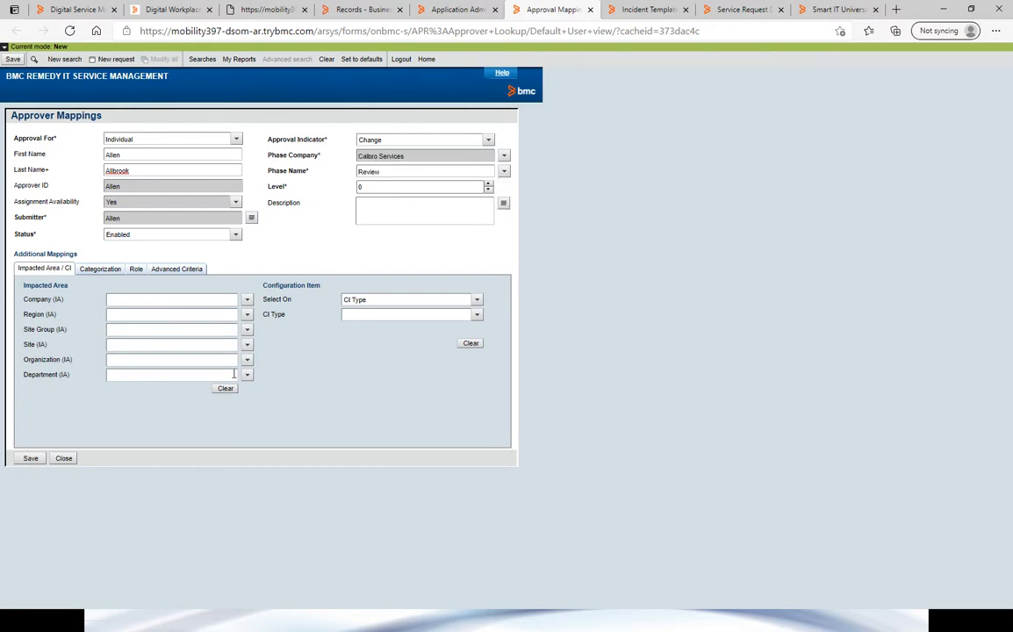
- Set the mapping's operational categorization Tier 1 to Applications and product categorization Tier 1 to Hardware
left_click(103, 274)
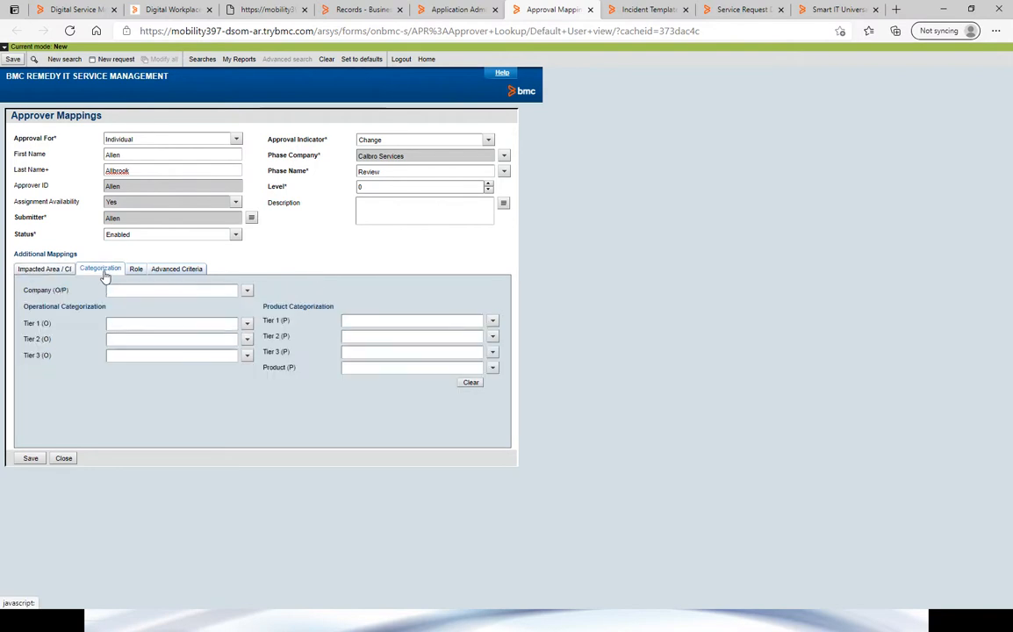
left_click(248, 325)
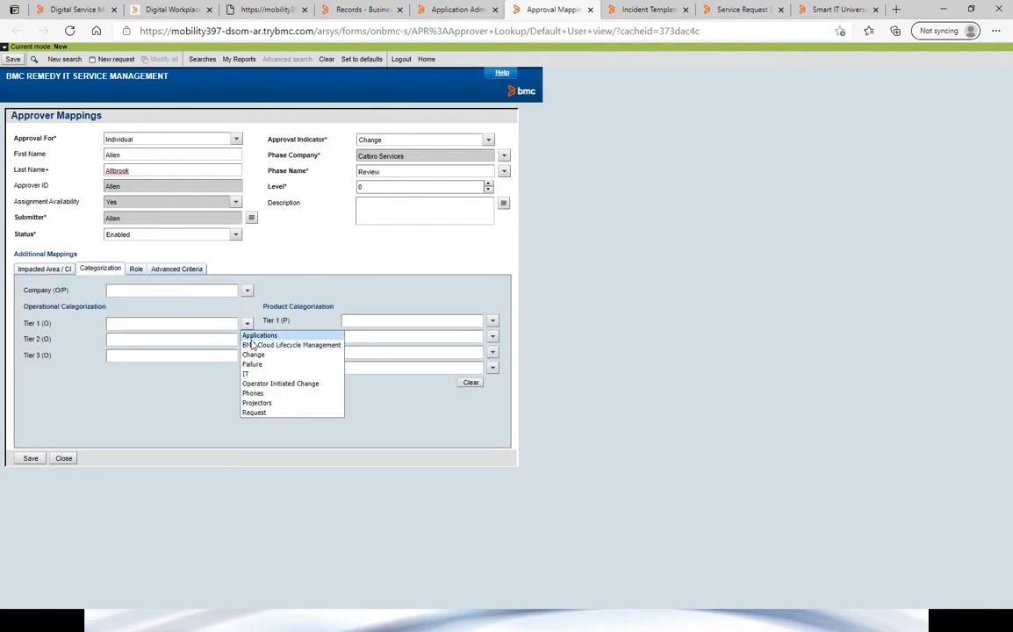
left_click(251, 334)
left_click(493, 322)
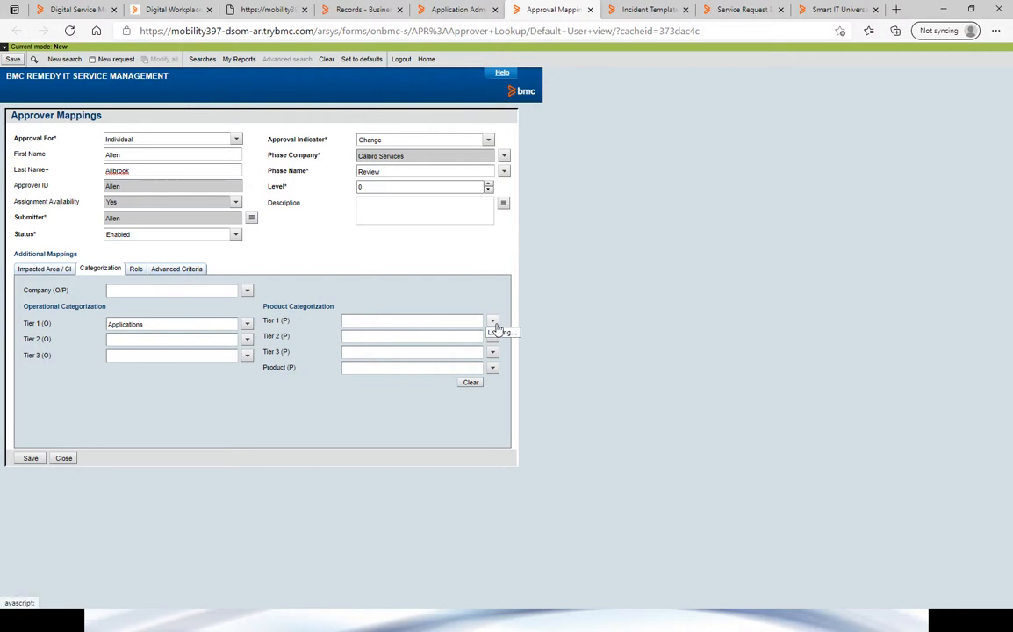
left_click(500, 332)
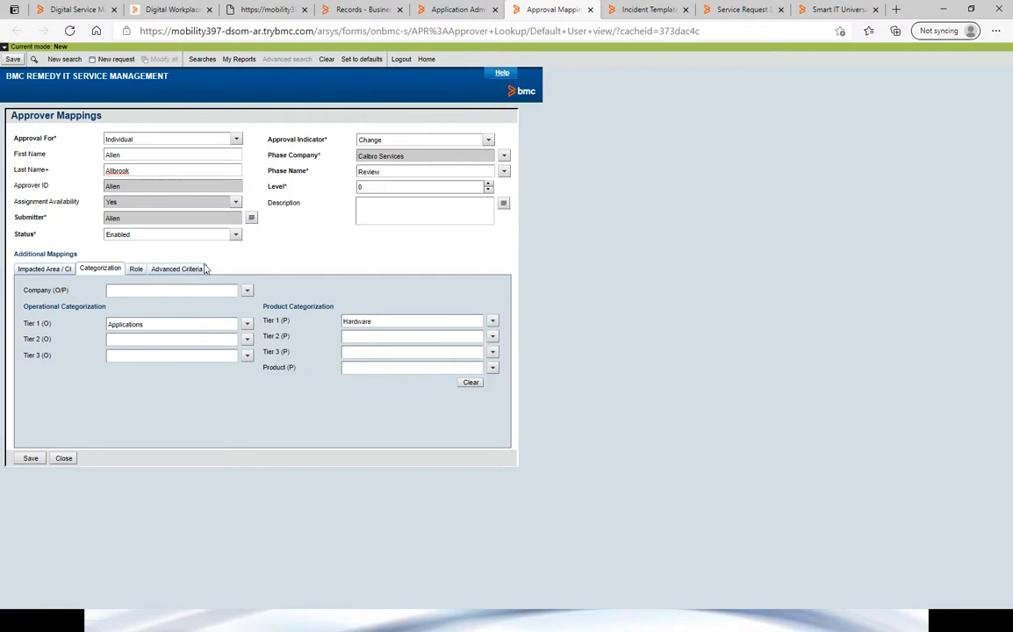
- Review the role mappings, set the advanced criteria impact to 1-Extensive/Widespread, and save the approver mapping
left_click(136, 269)
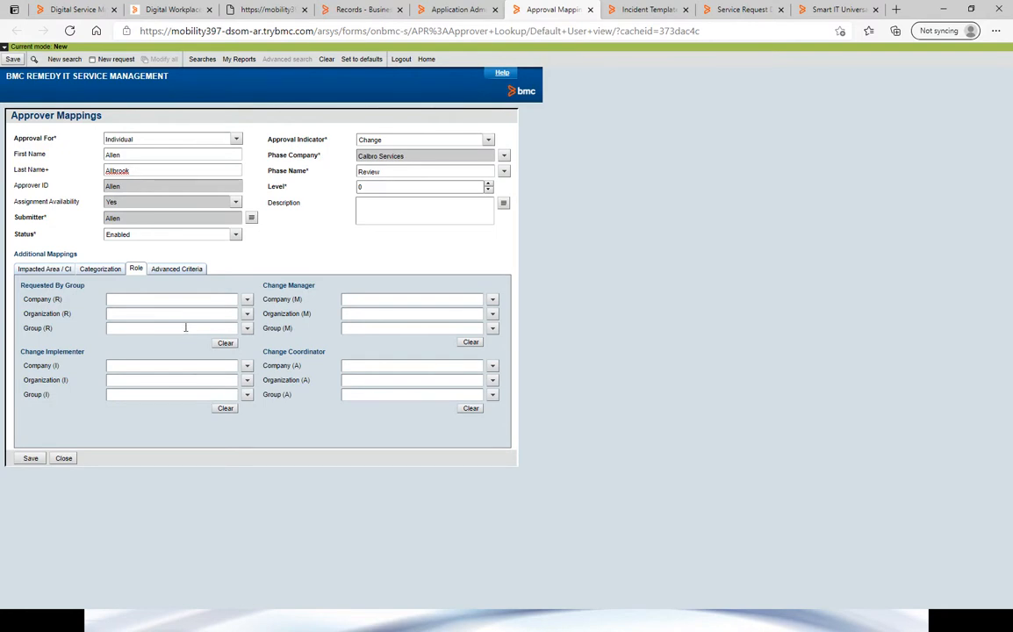
left_click(182, 274)
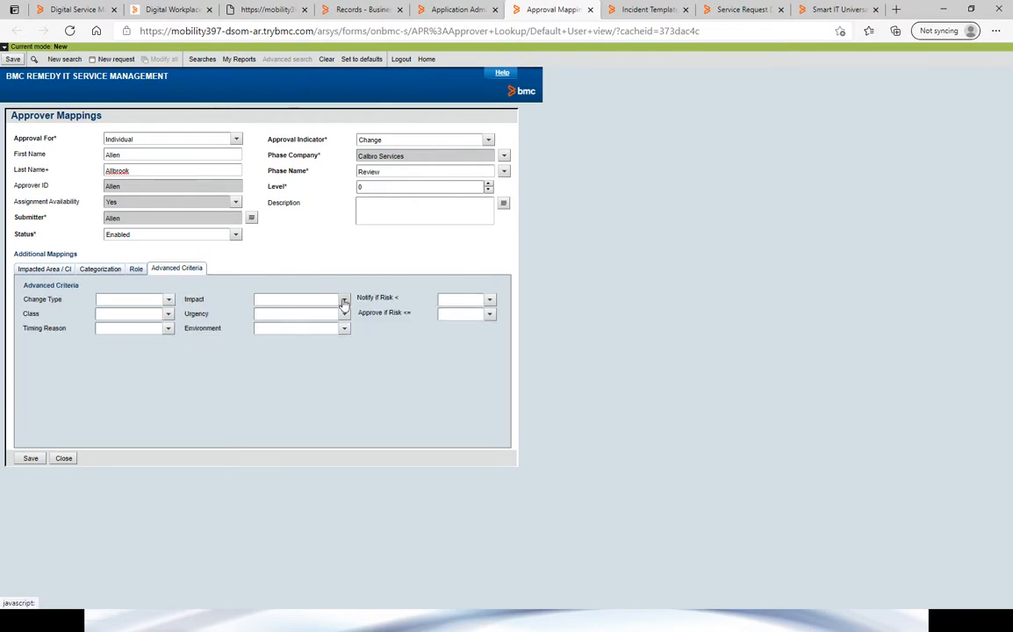
left_click(305, 299)
left_click(299, 312)
left_click(100, 269)
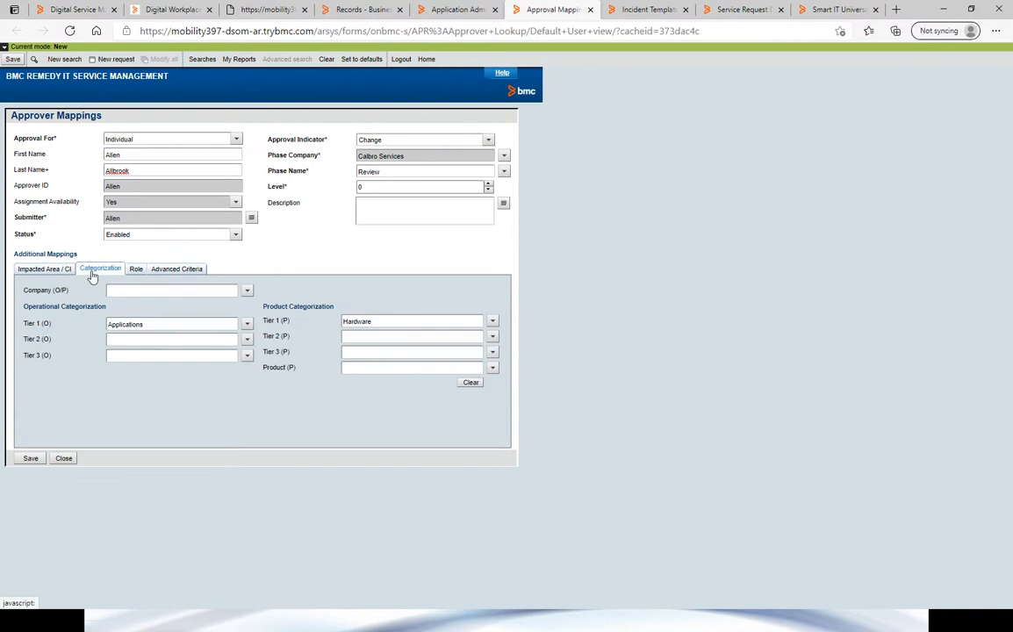
left_click(184, 274)
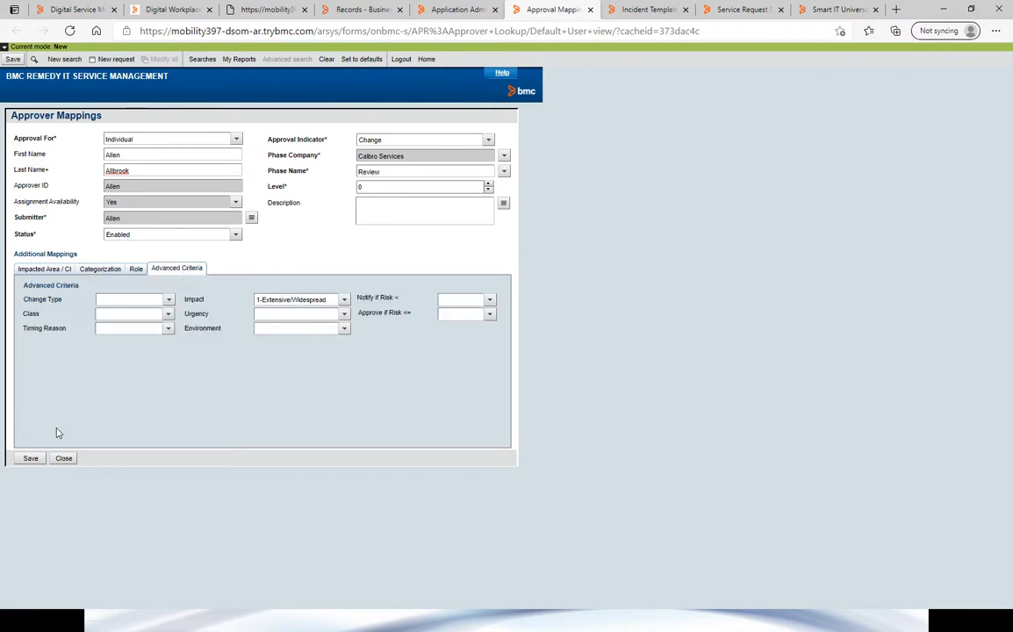
double_click(358, 187)
left_click(31, 459)
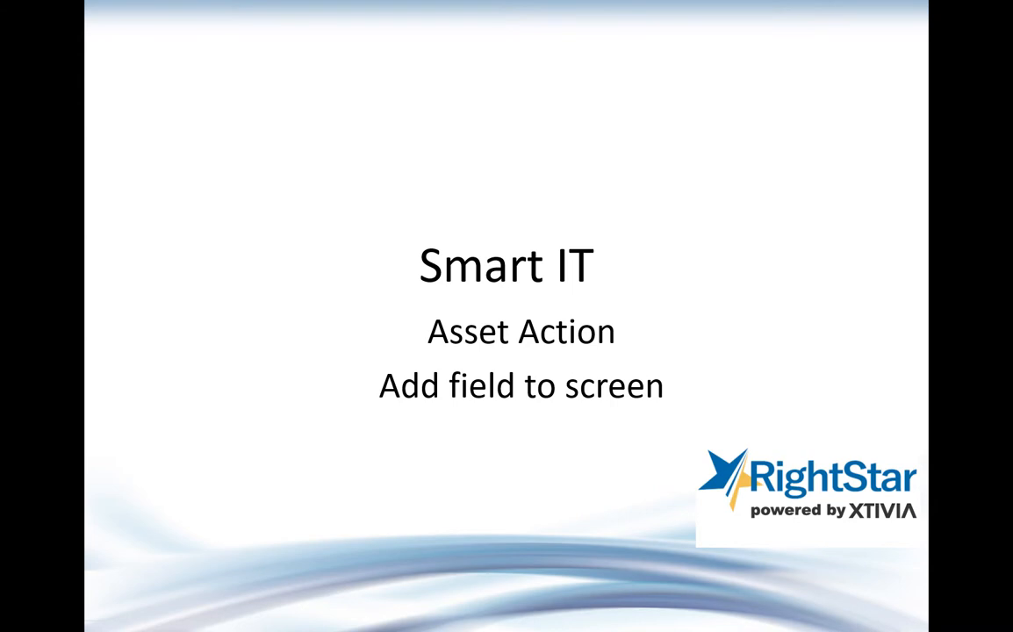
- Switch back to Smart IT and open the Asset Console
key("alt+Tab")
key("alt+Tab")
key("alt+Tab")
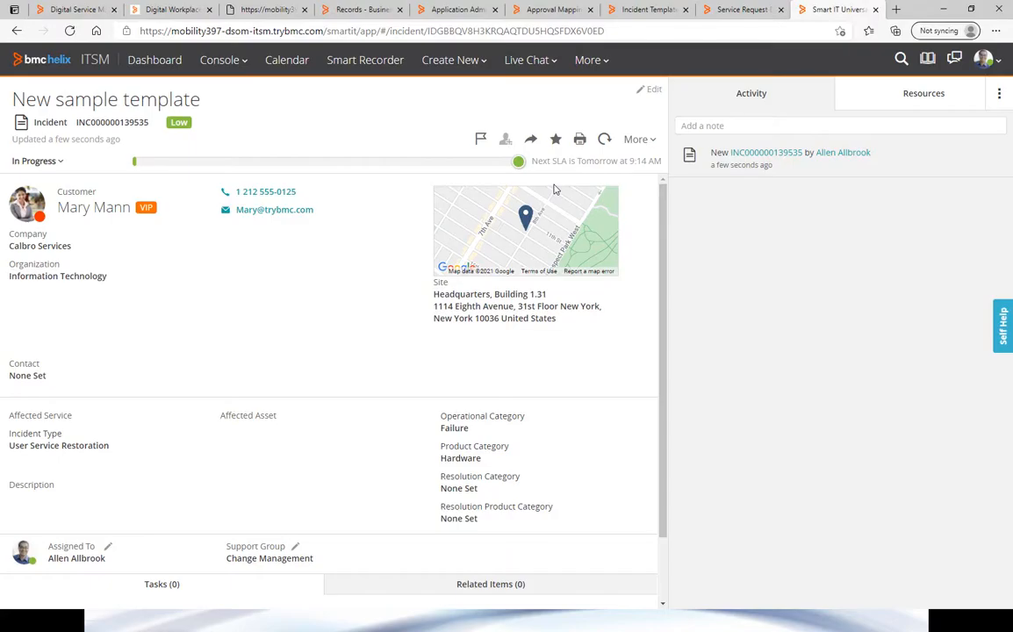
left_click(219, 60)
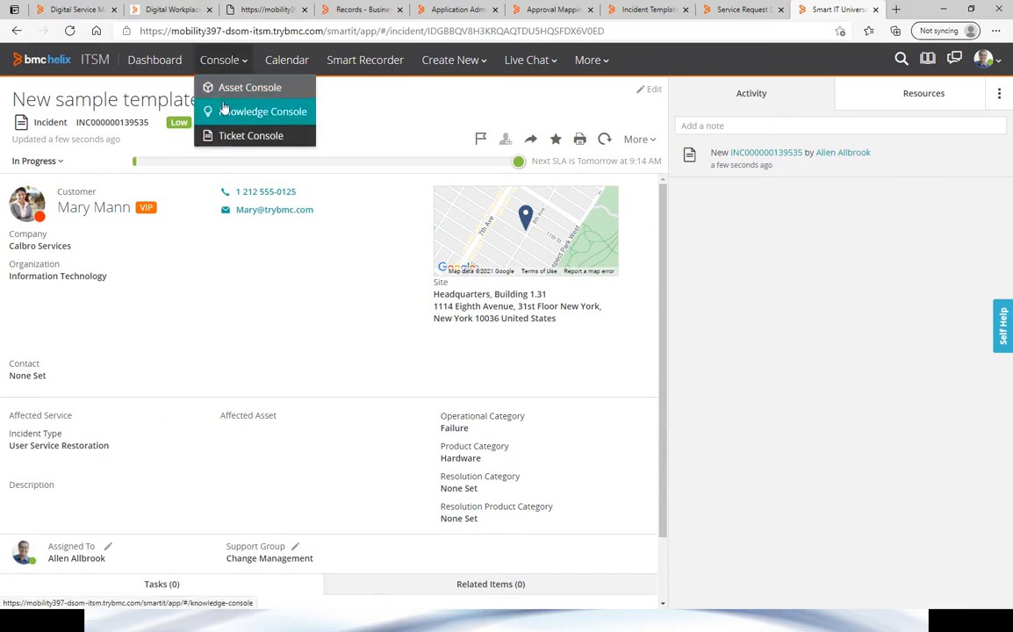
left_click(226, 91)
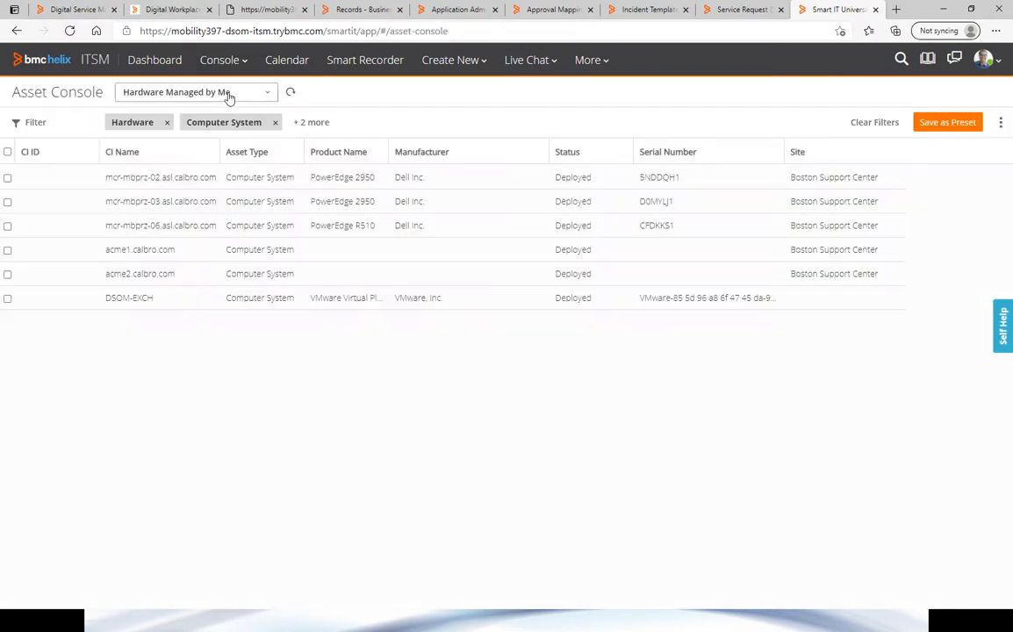
- Create a people relationship from the three Dell computer systems to the second person matching the searched first name, with role Used by, and save
left_click(7, 178)
left_click(77, 125)
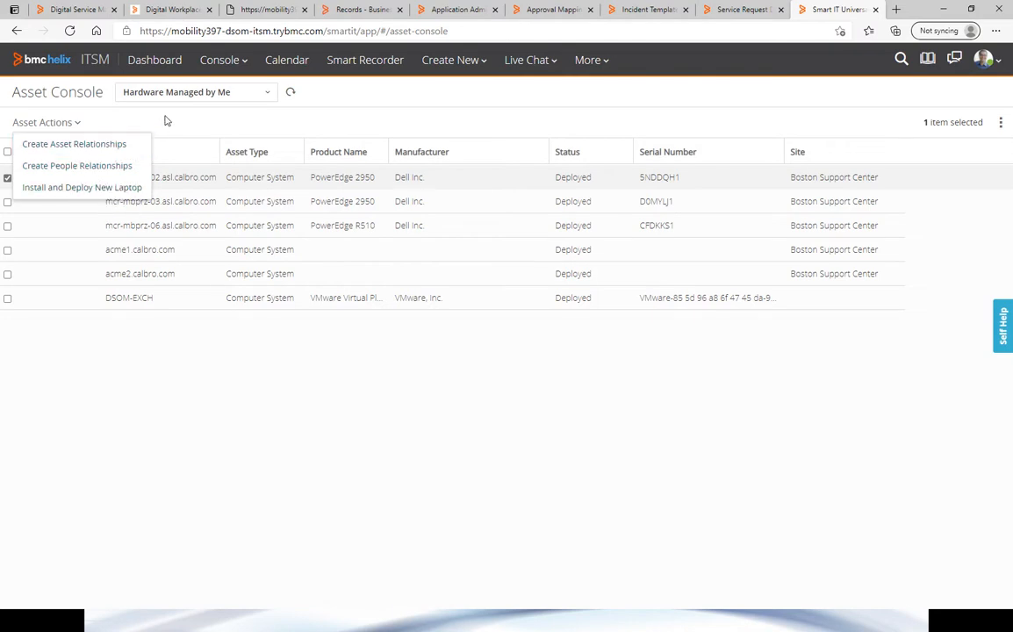
left_click(7, 203)
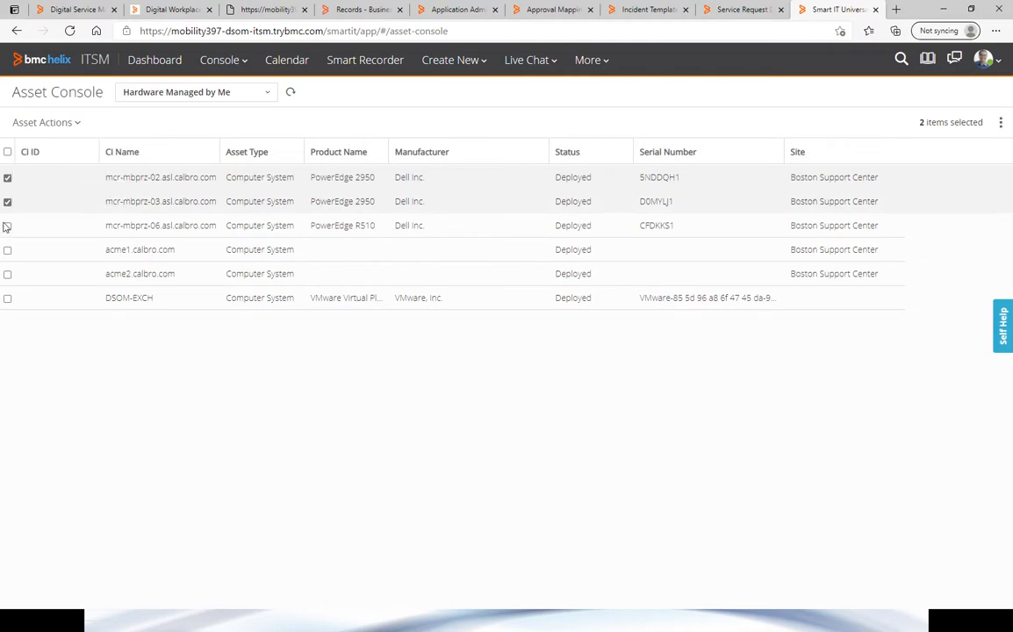
left_click(7, 225)
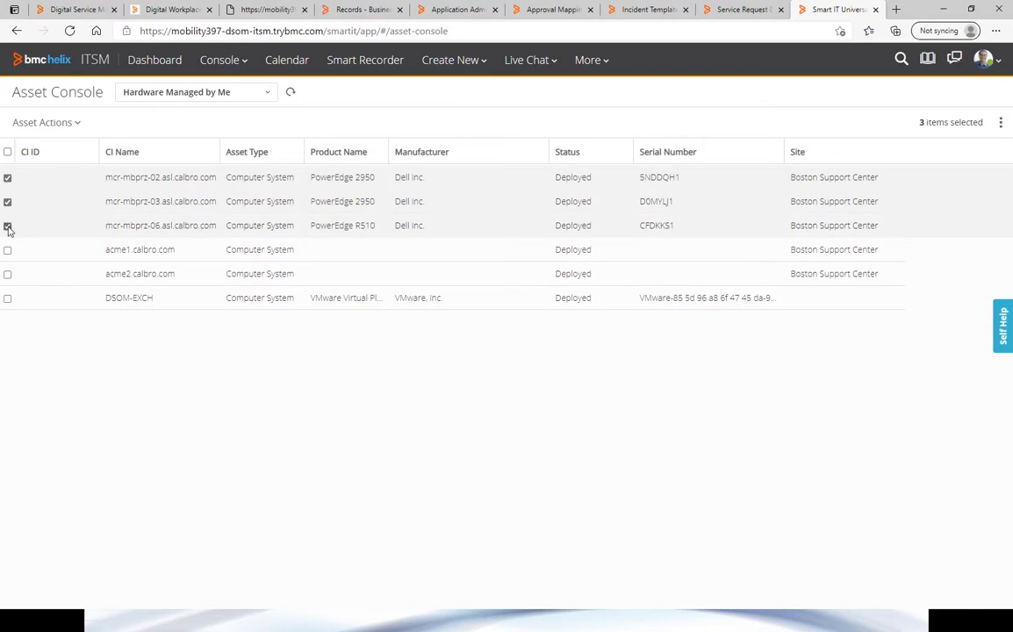
left_click(63, 122)
left_click(79, 166)
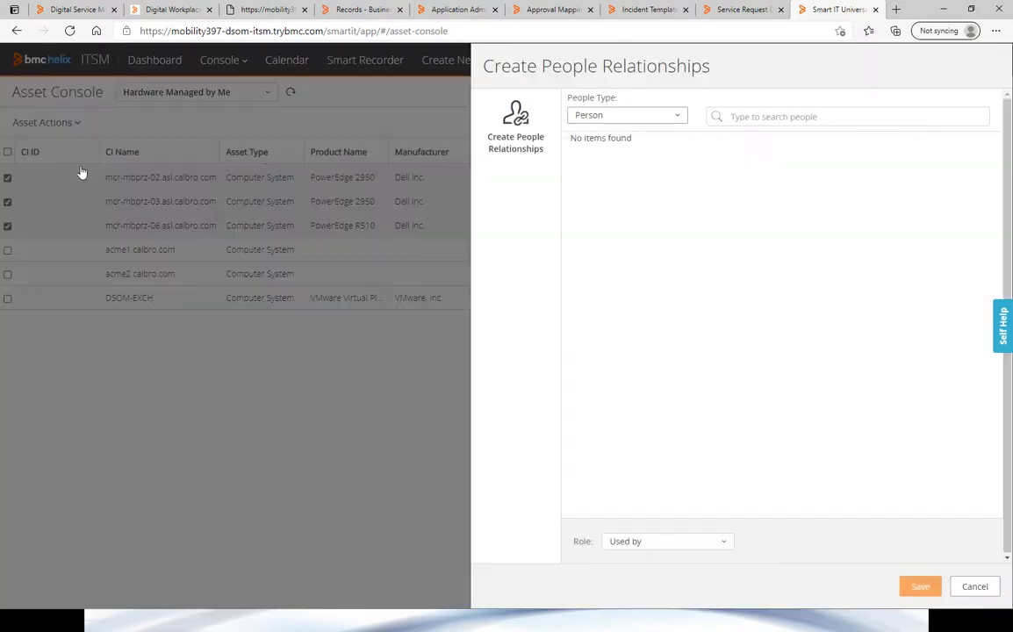
left_click(743, 115)
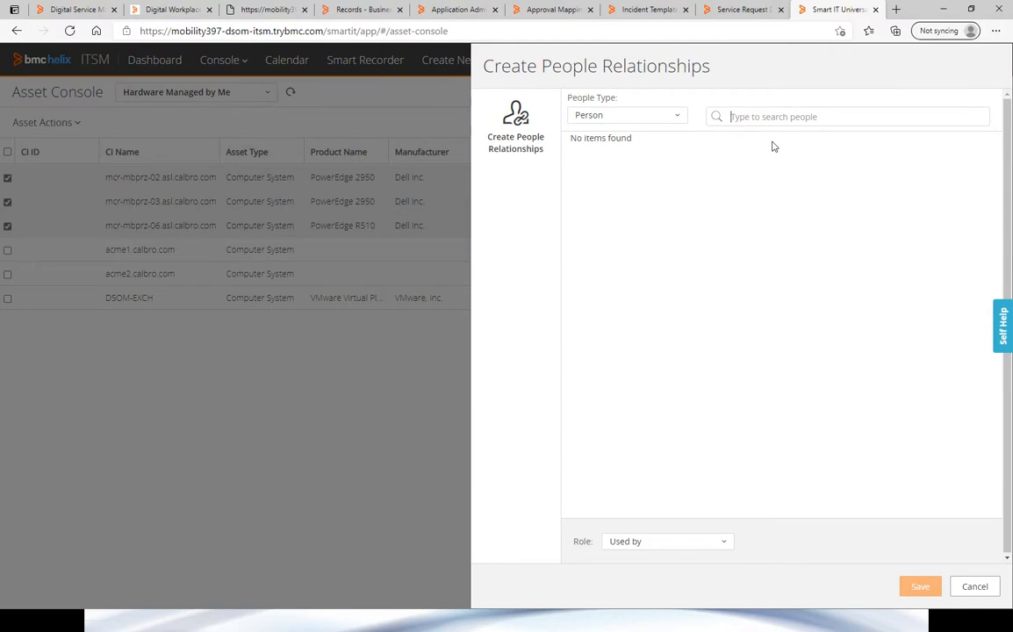
type("joe")
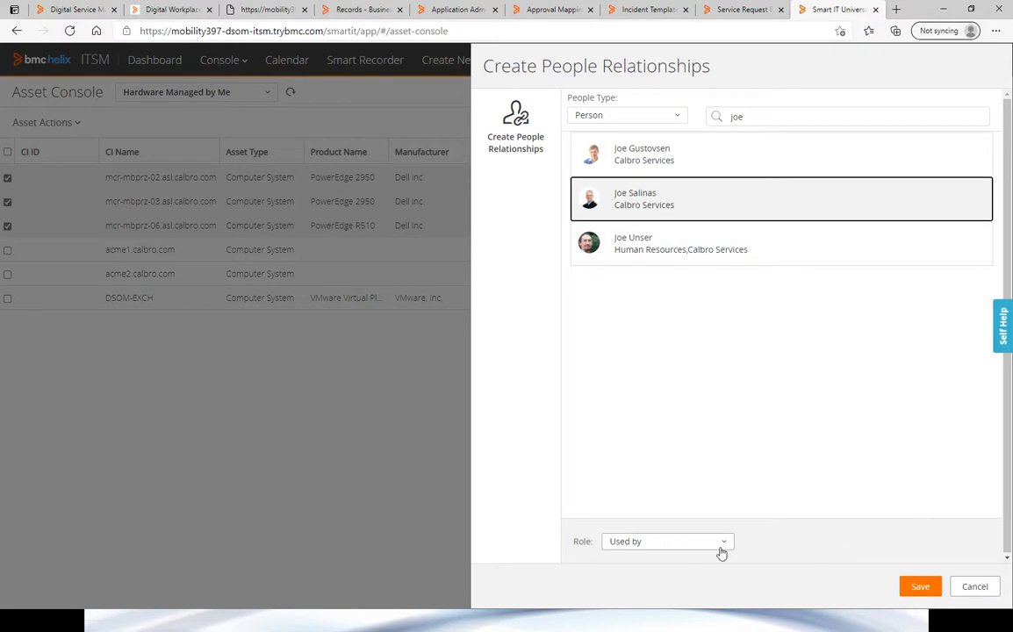
left_click(913, 586)
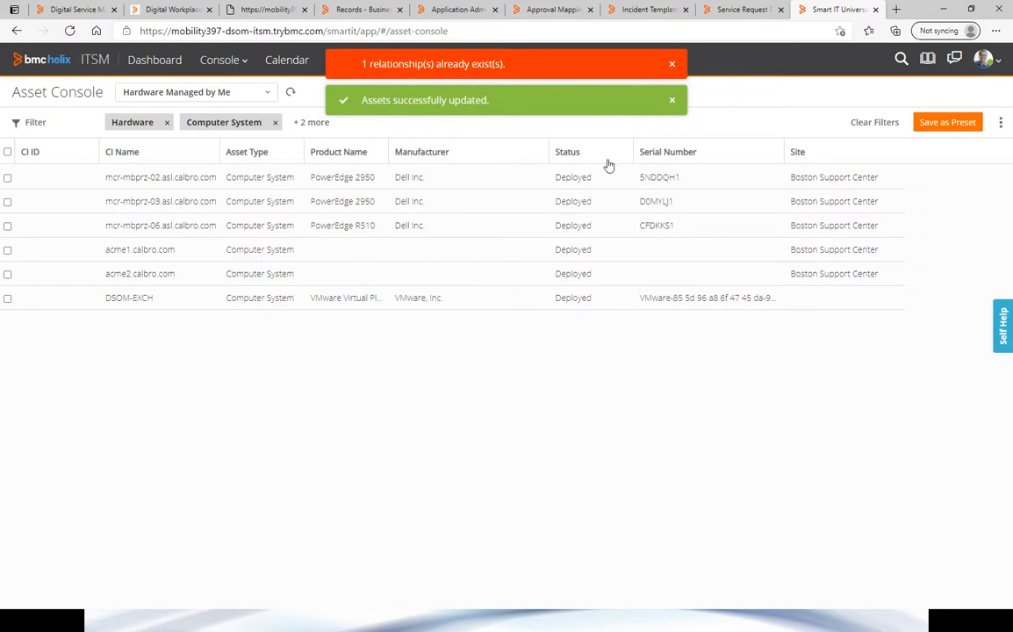
- Open the mcr-mbprz-03.asl.calbro.com asset and review its people relationships and the form for relating another person, without adding anyone
left_click(146, 202)
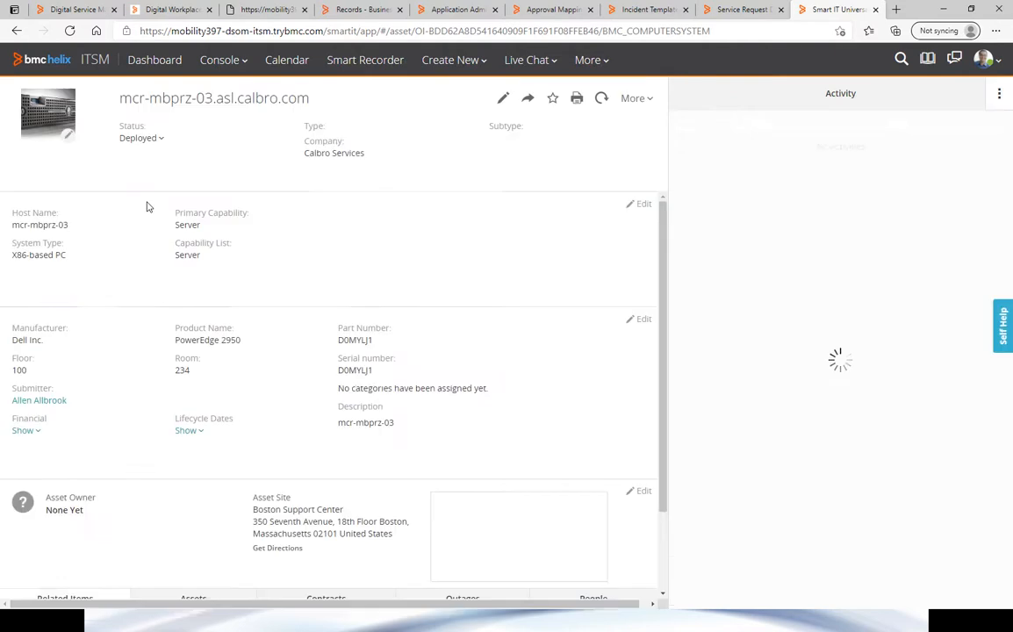
scroll(418, 458, "down", 3)
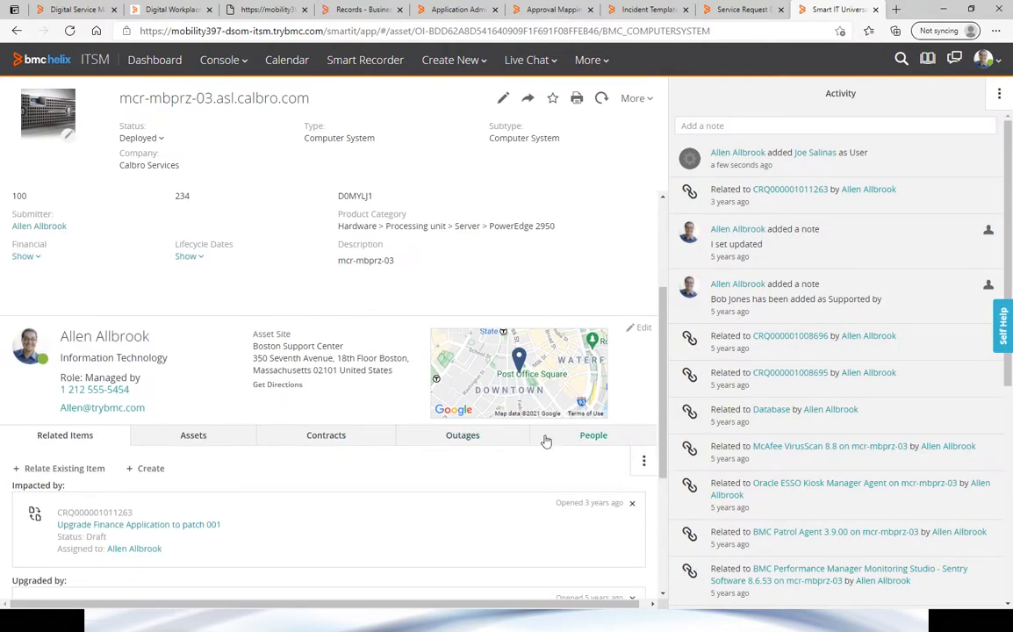
left_click(586, 435)
scroll(394, 490, "down", 1)
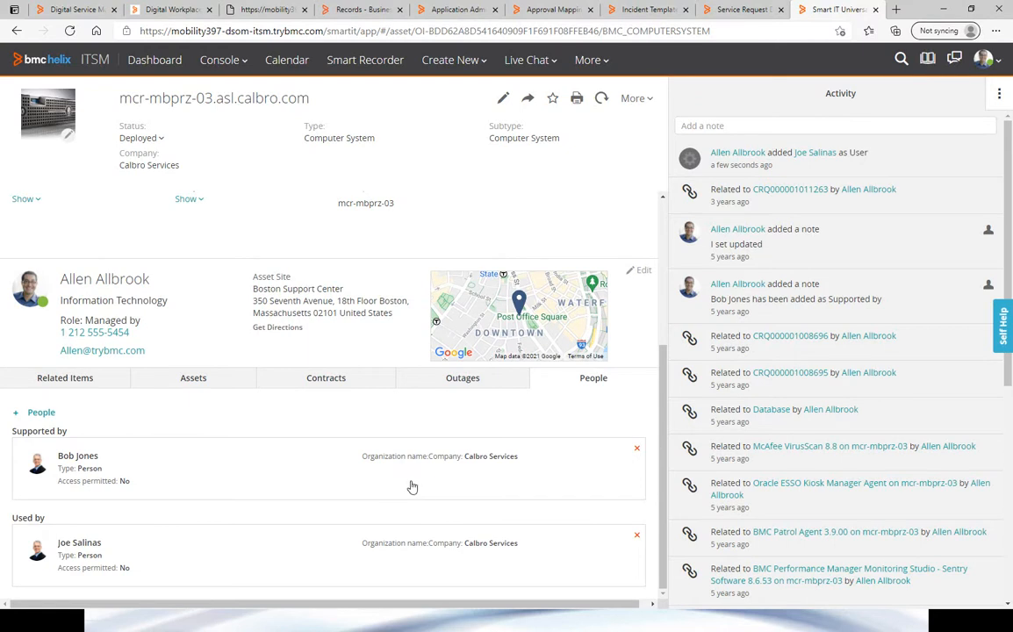
left_click(41, 412)
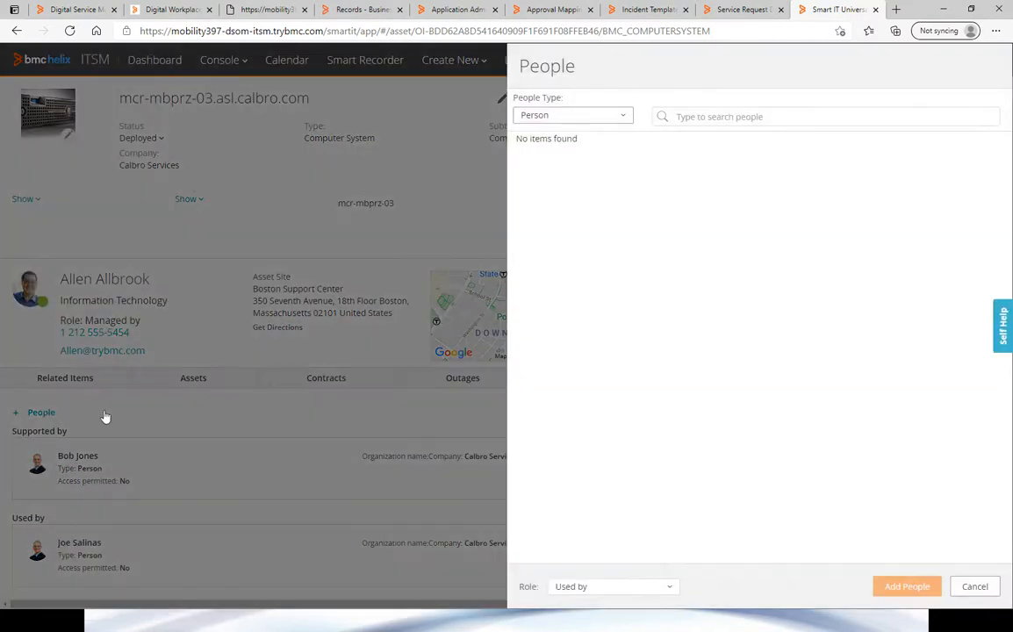
left_click(975, 586)
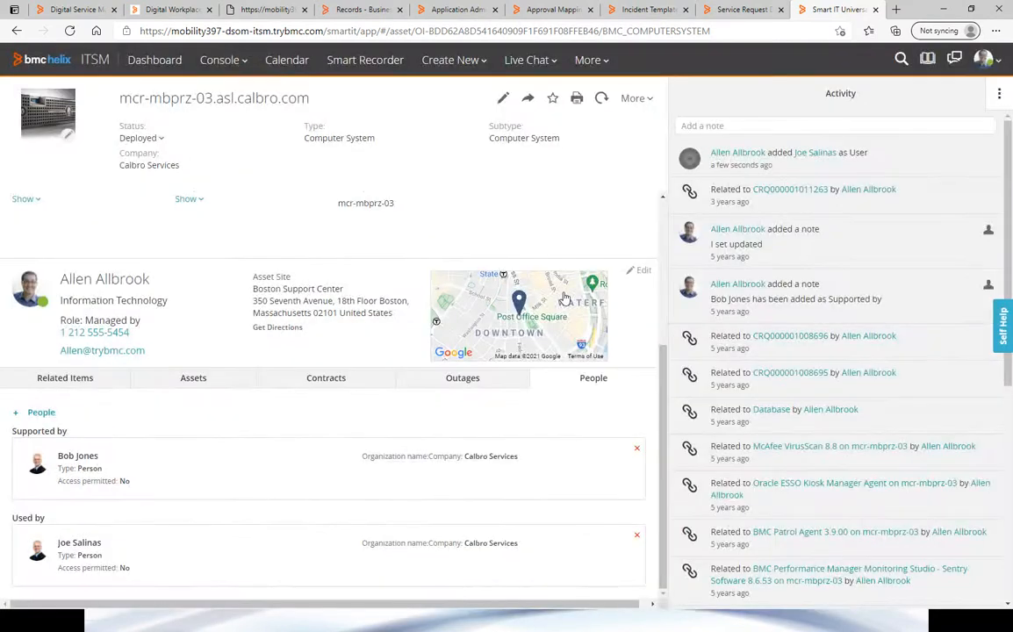
- Leave the asset record, open the Asset View's Add/Remove Actions in the screen configuration, and inspect the Create Asset Relationships action
left_click(227, 62)
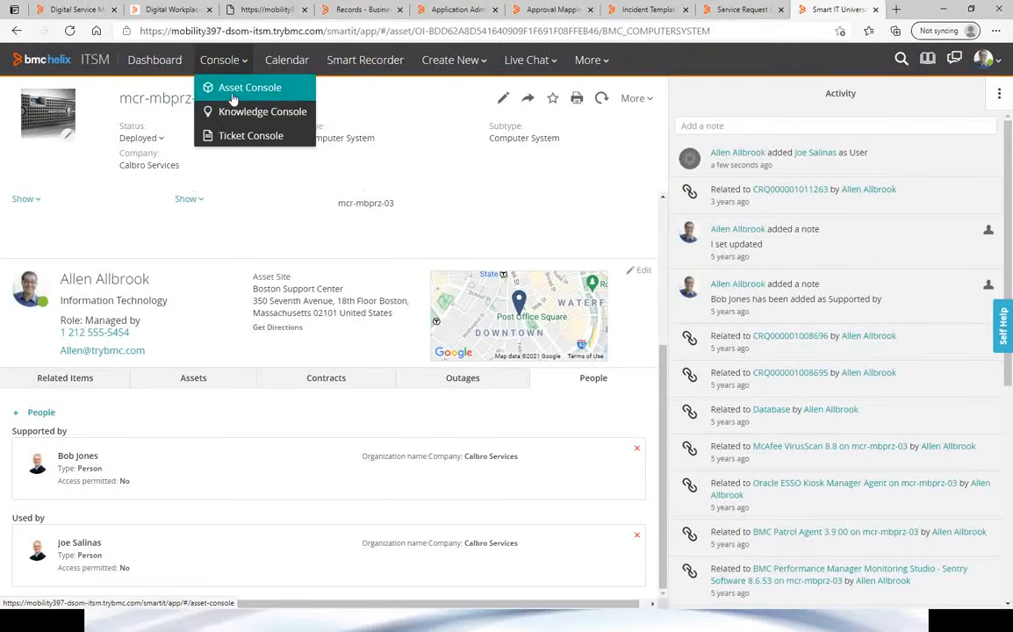
left_click(230, 92)
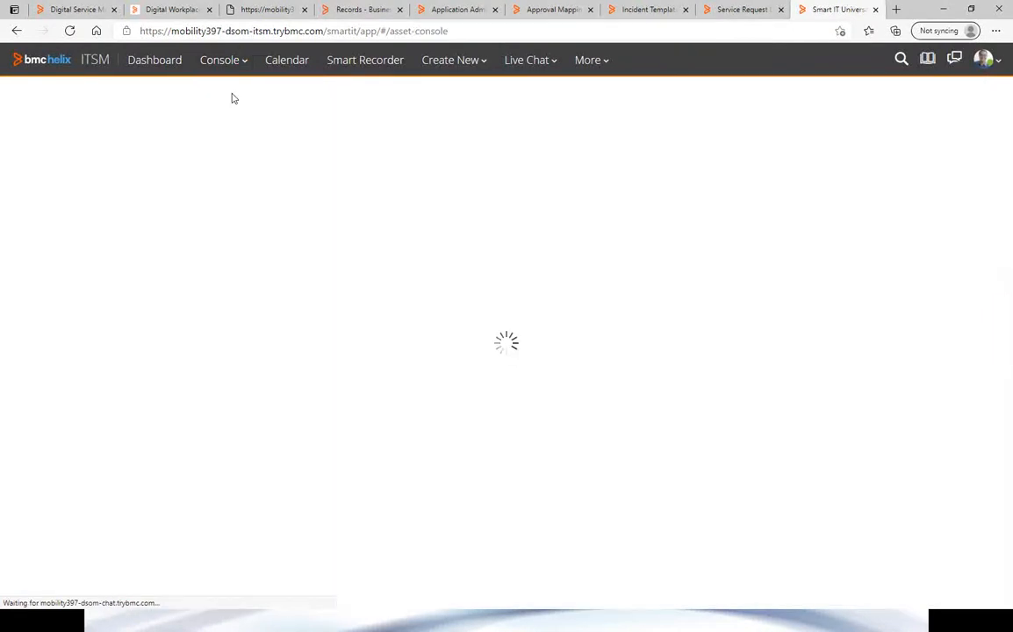
left_click(605, 61)
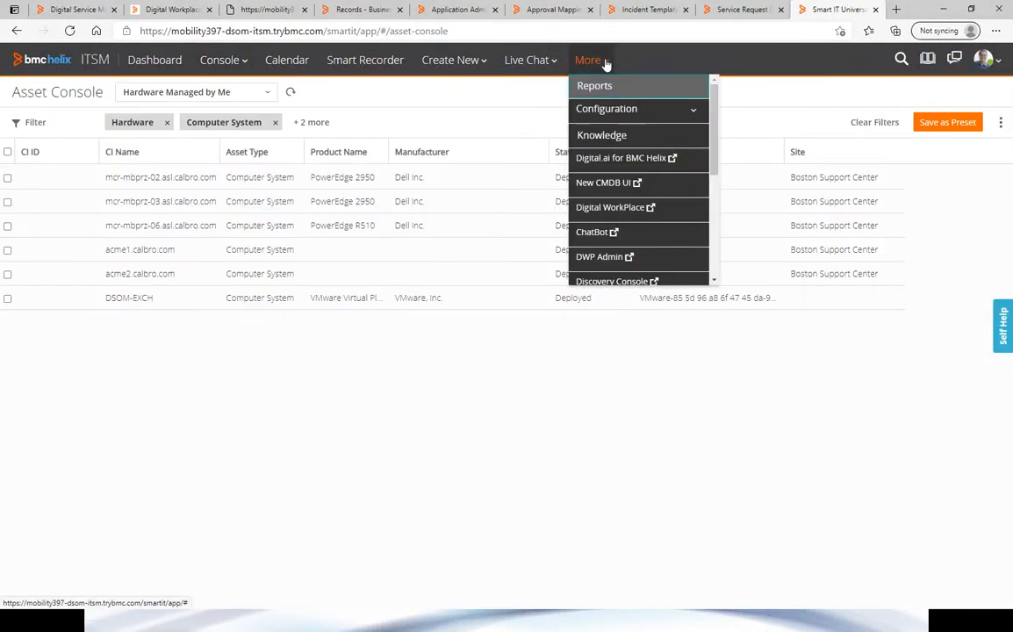
left_click(612, 111)
left_click(617, 136)
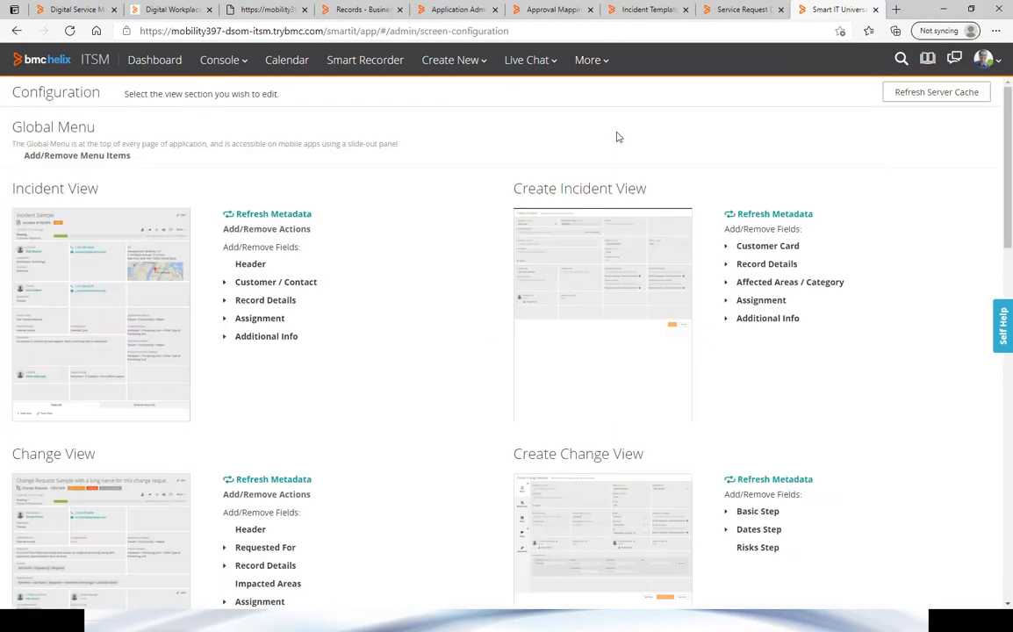
scroll(665, 379, "down", 13)
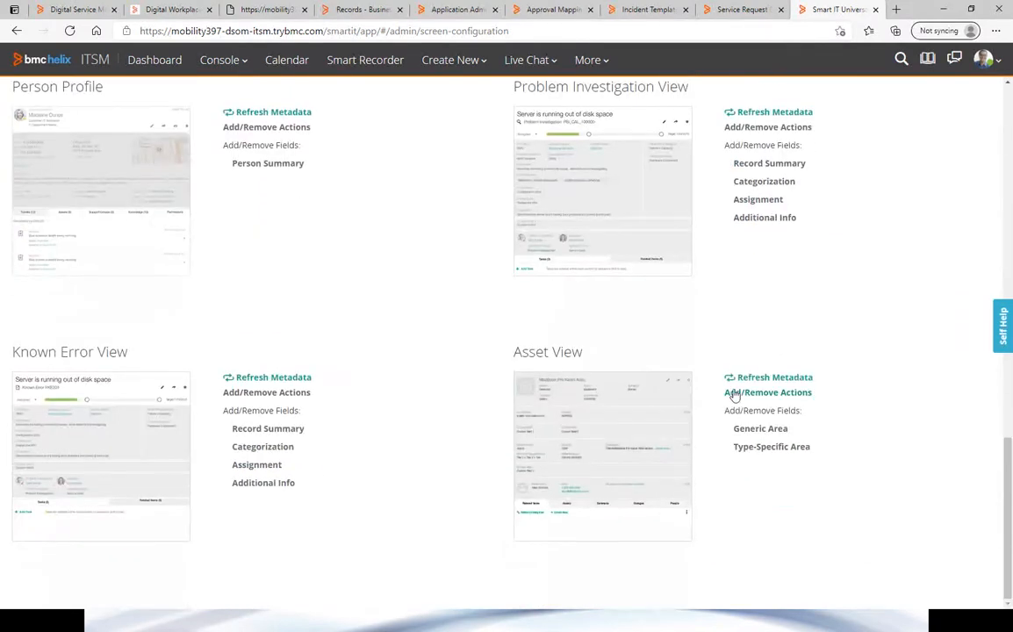
left_click(764, 393)
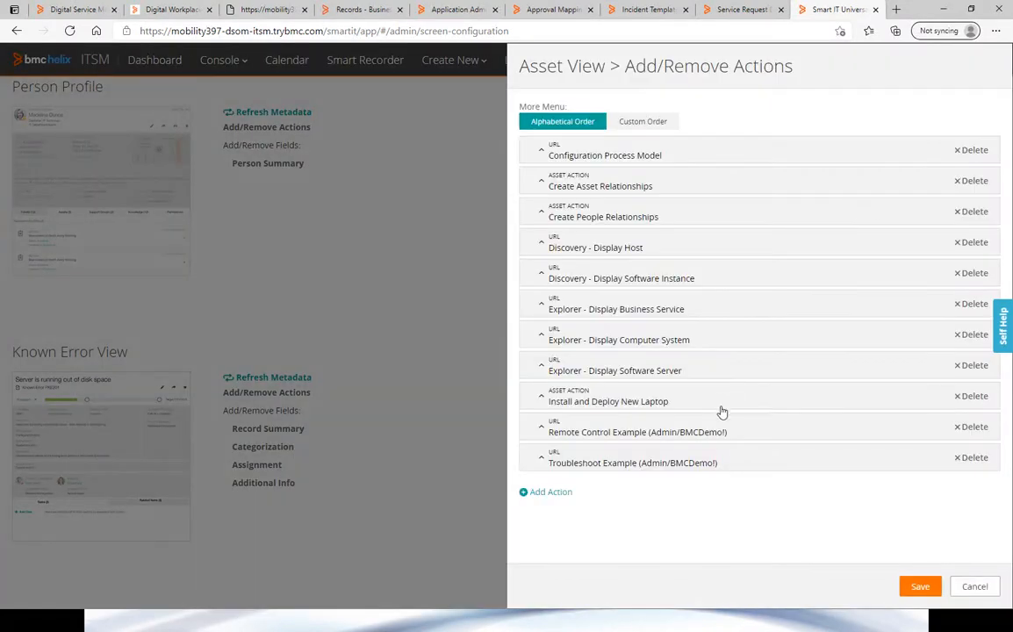
left_click(592, 188)
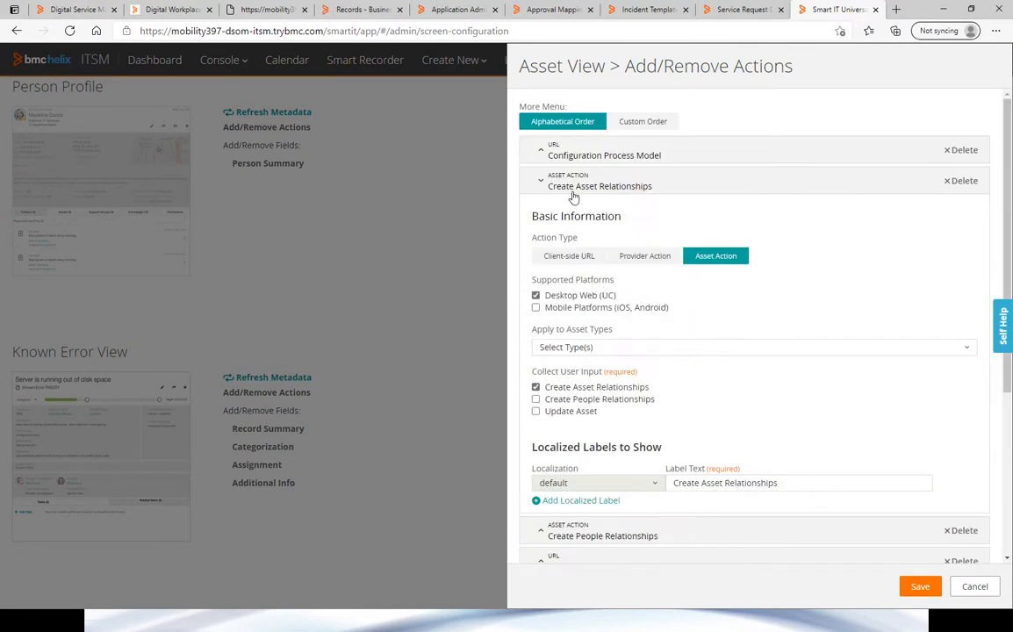
left_click(541, 184)
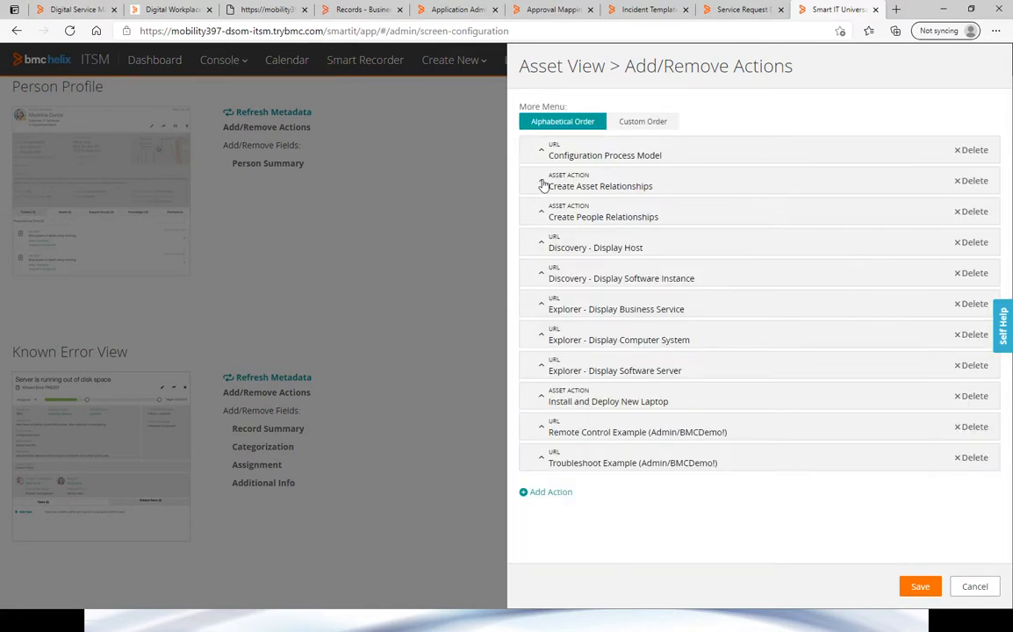
left_click(550, 492)
scroll(667, 395, "down", 2)
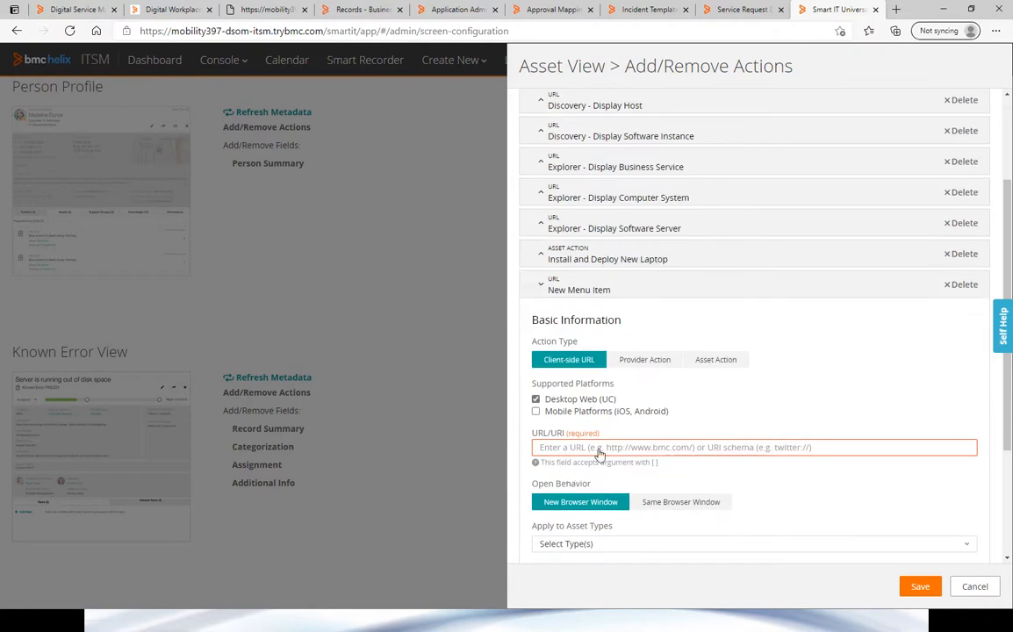
left_click(716, 359)
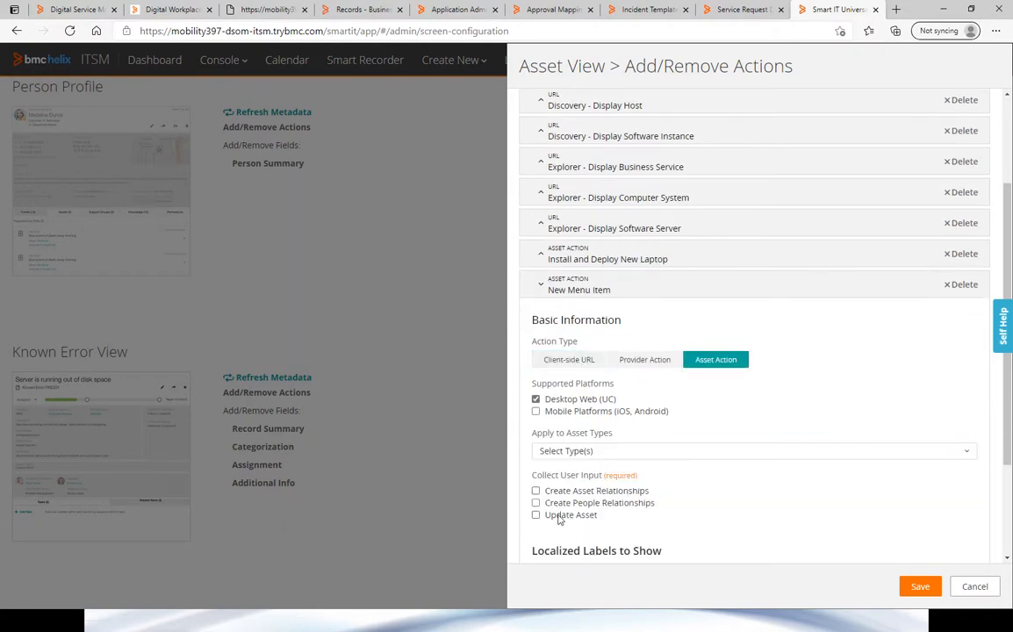
scroll(556, 500, "down", 3)
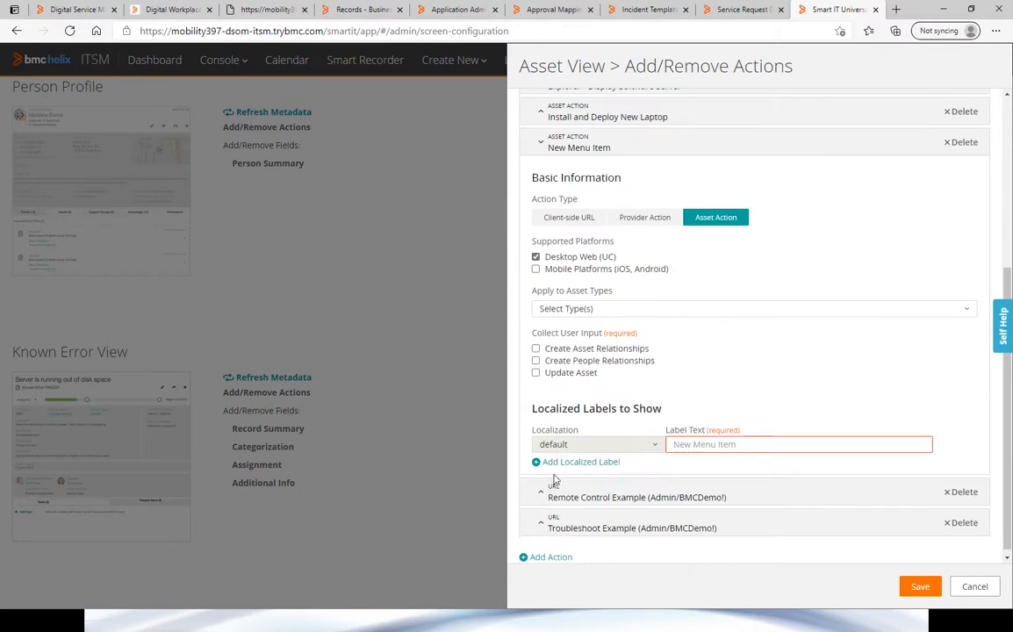
left_click(583, 312)
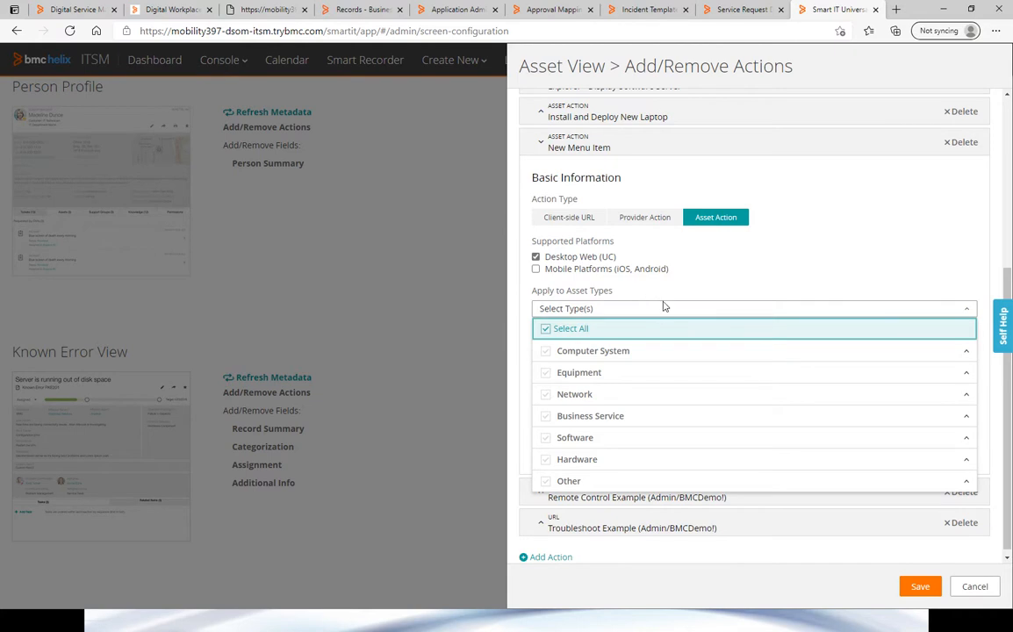
left_click(767, 304)
key("Escape")
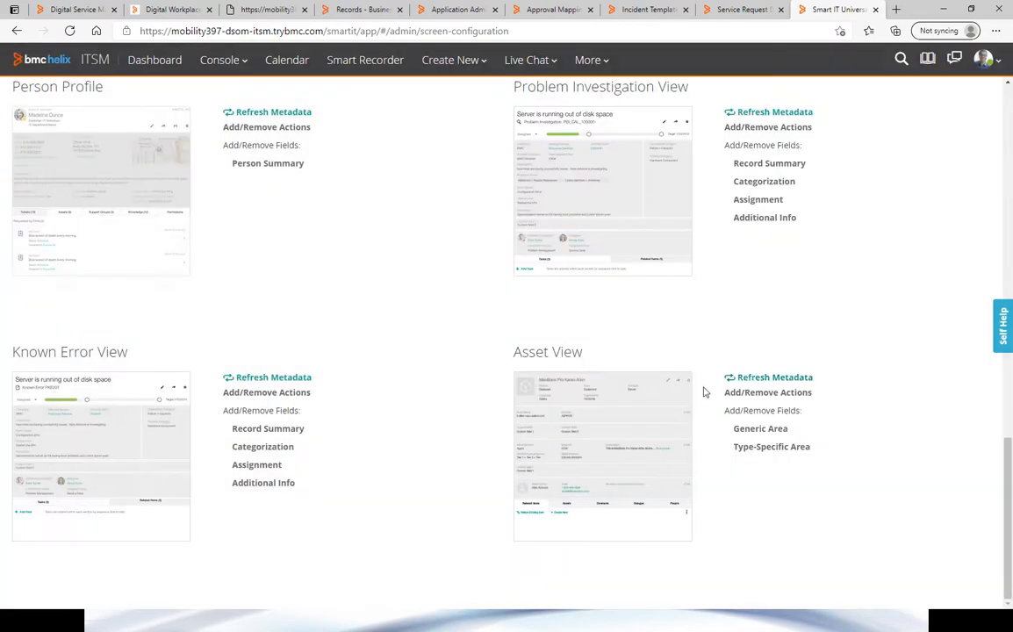
- Add an Asset Action to the Asset View that collects Update Asset input, with CI Name as the field to update
left_click(755, 393)
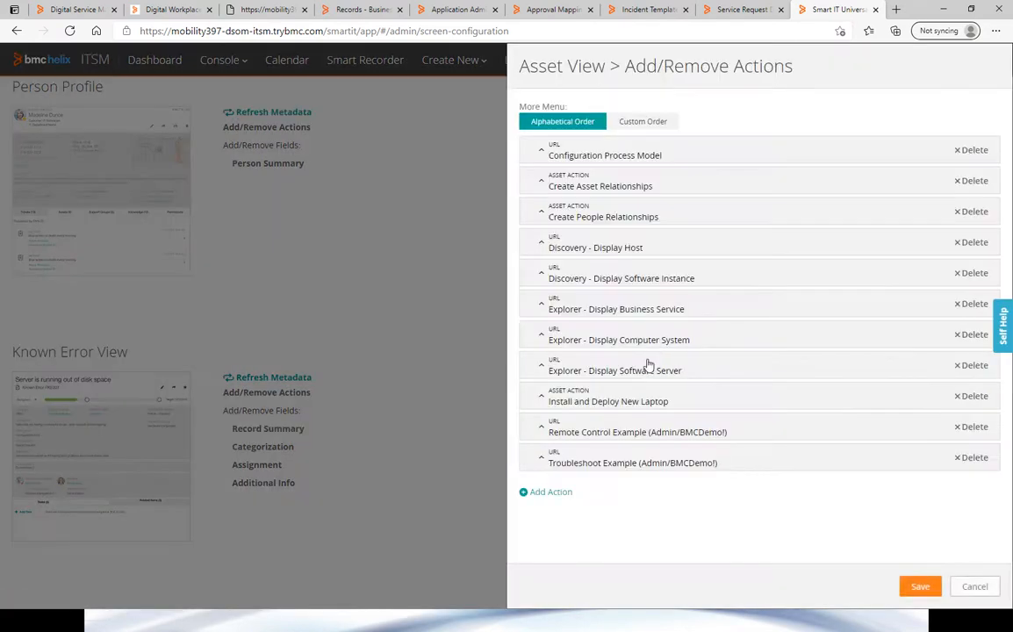
left_click(553, 491)
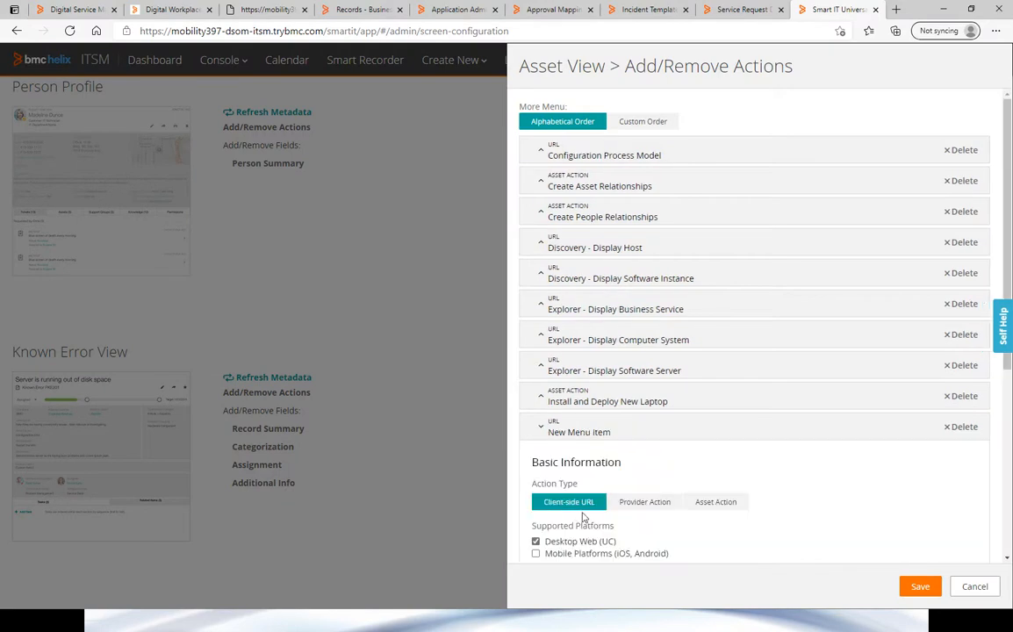
scroll(614, 395, "down", 2)
left_click(717, 361)
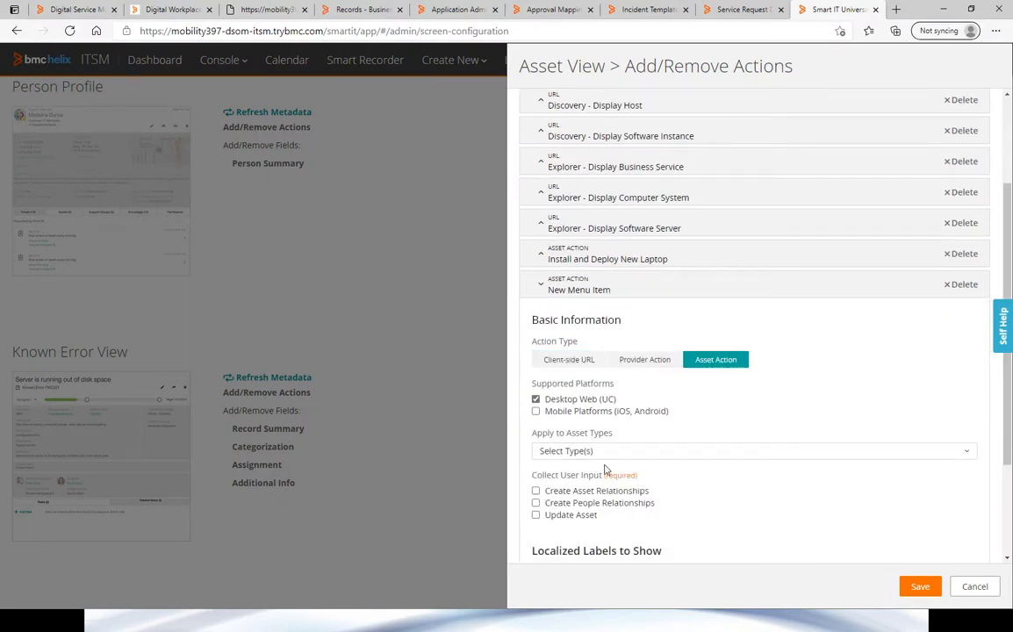
left_click(536, 515)
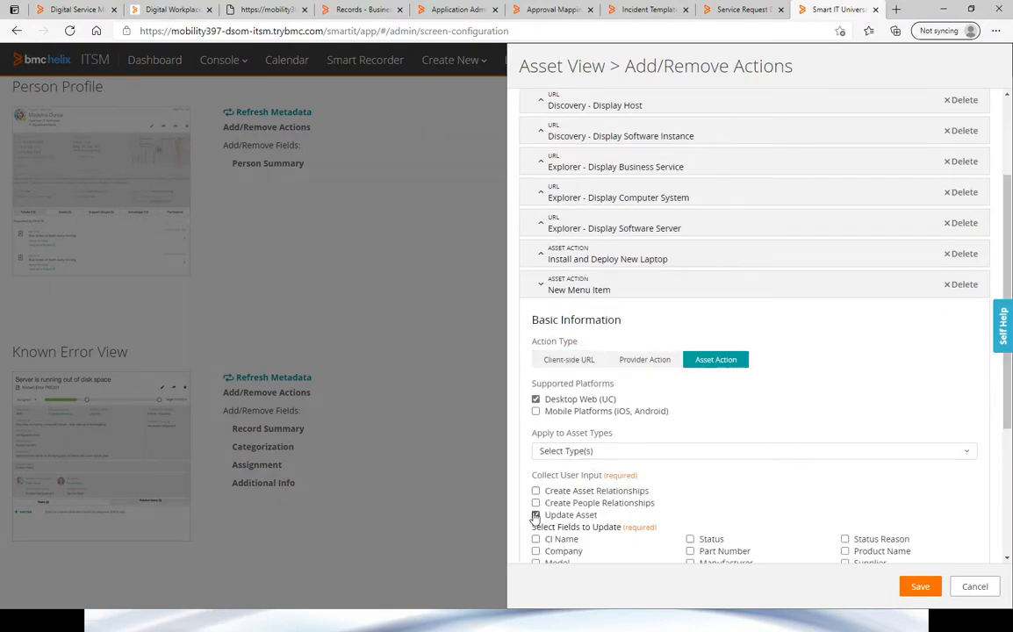
scroll(611, 495, "down", 2)
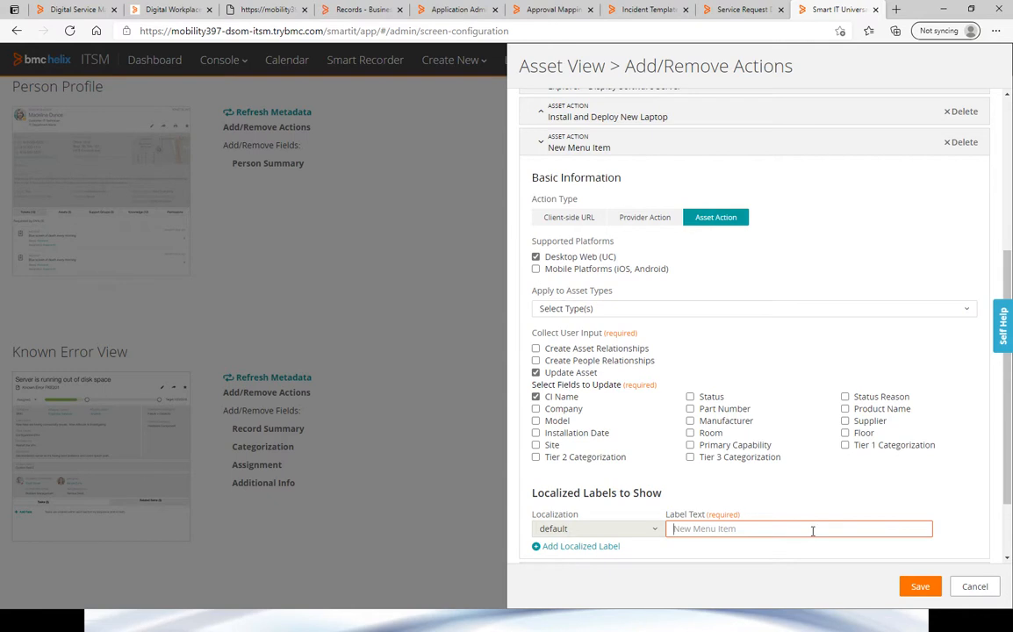
- Label the new asset action "Update Asset" and save the Asset View actions
type("Up")
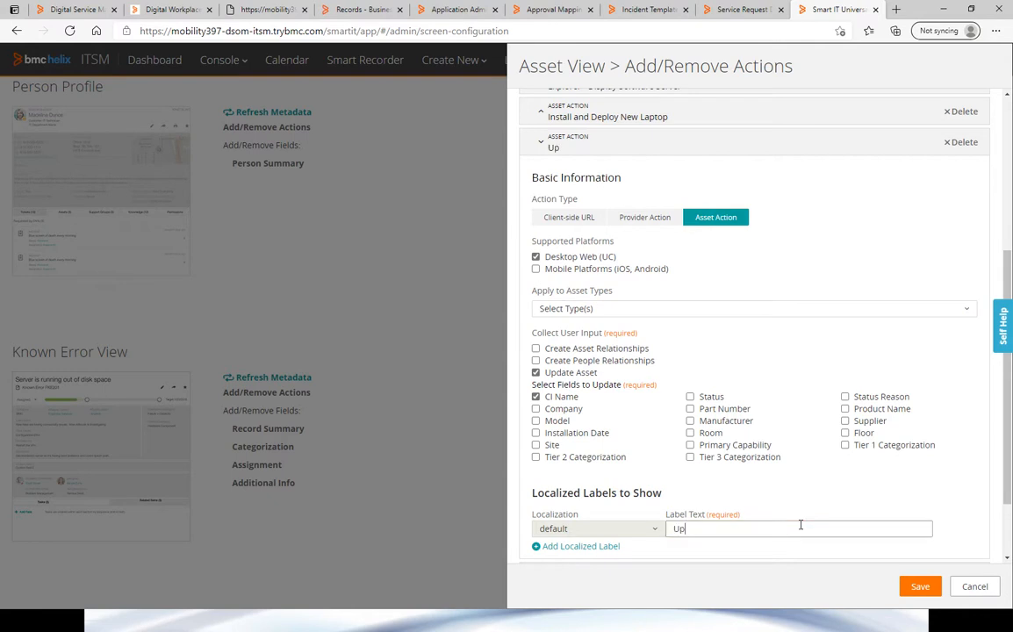
type("date Asset")
left_click(920, 586)
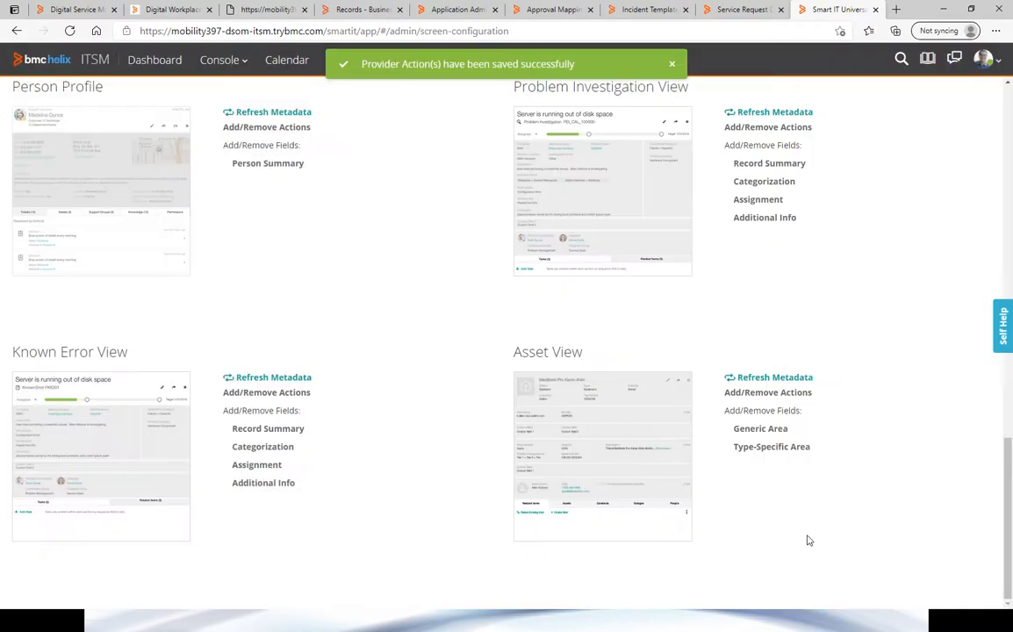
- Return to the Asset Console from the screen configuration
left_click(212, 64)
left_click(215, 135)
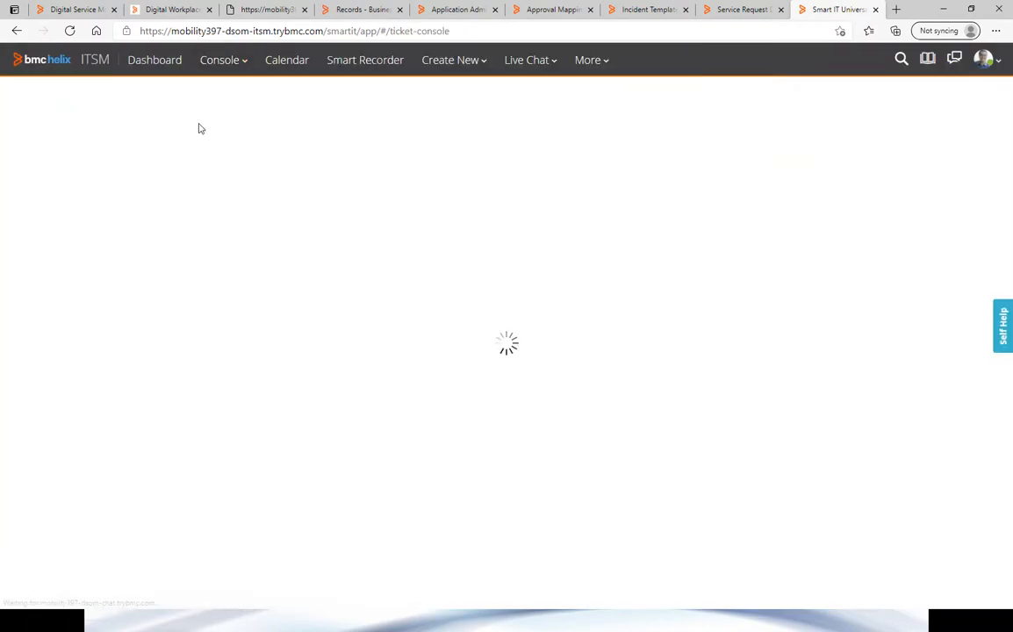
left_click(219, 59)
left_click(224, 87)
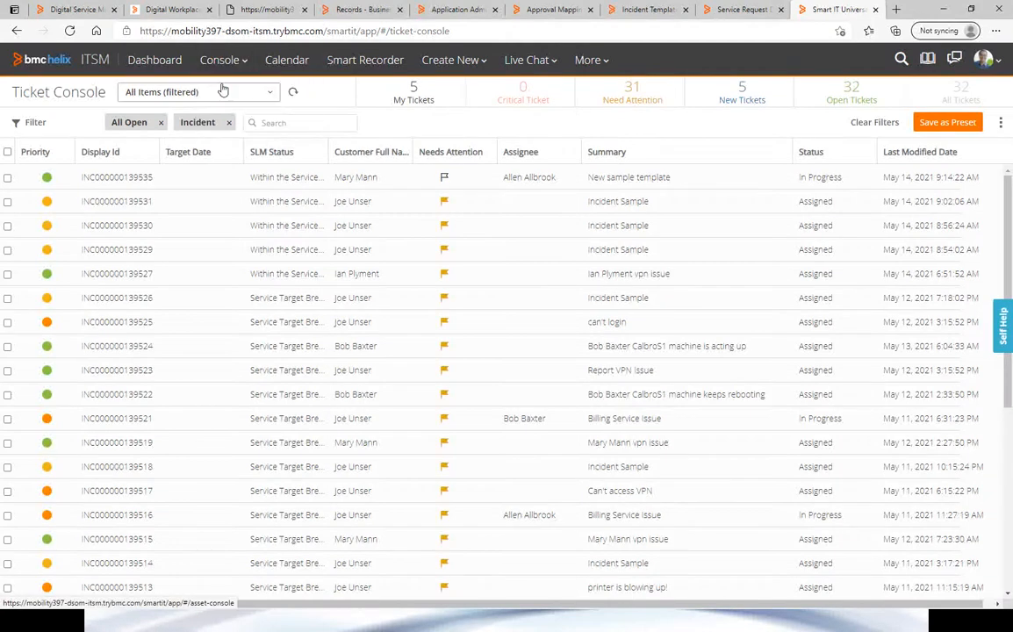
- Open the Update Asset action for mcr-mbprz-02.asl.calbro.com, check its name field, and discard the form
left_click(8, 177)
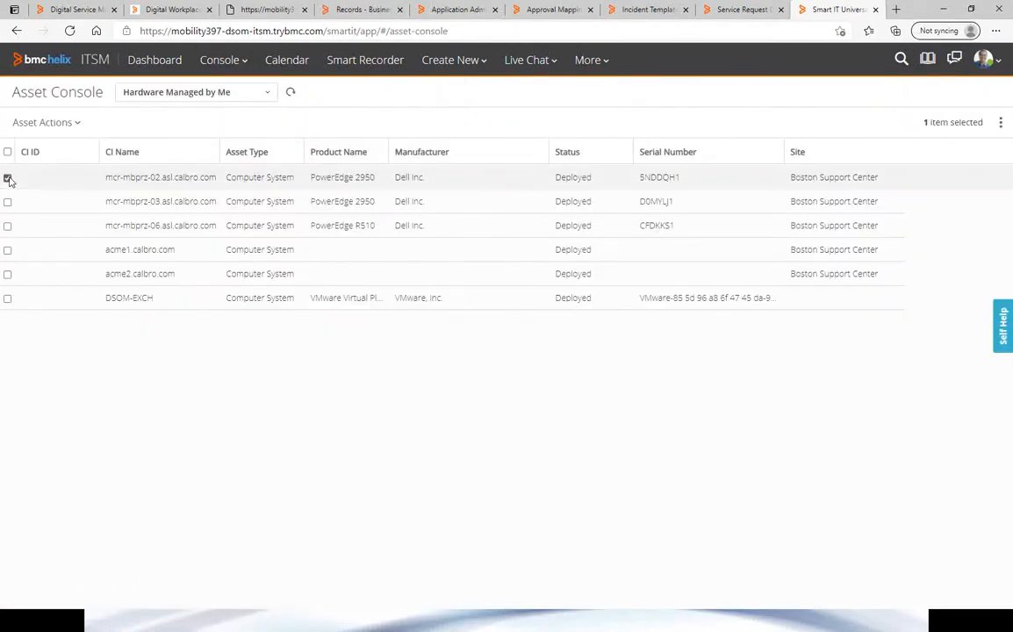
left_click(43, 122)
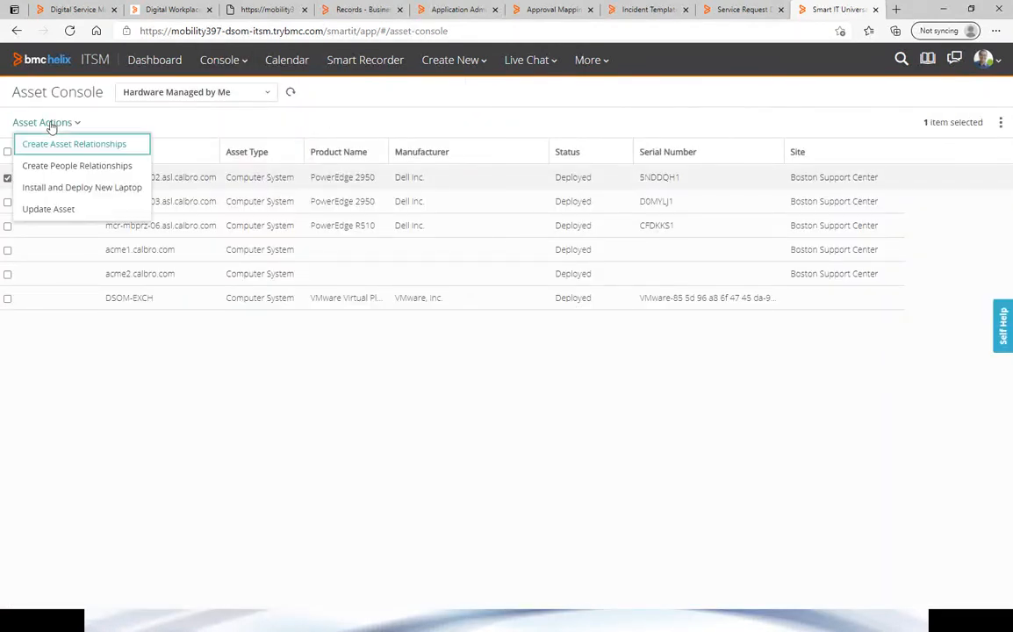
left_click(49, 209)
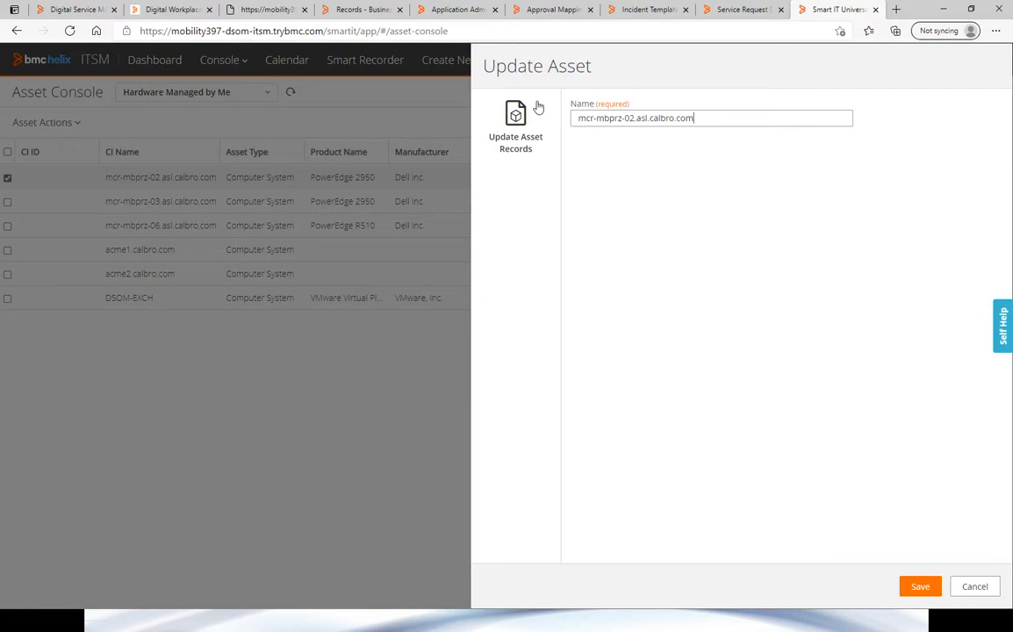
left_click(976, 586)
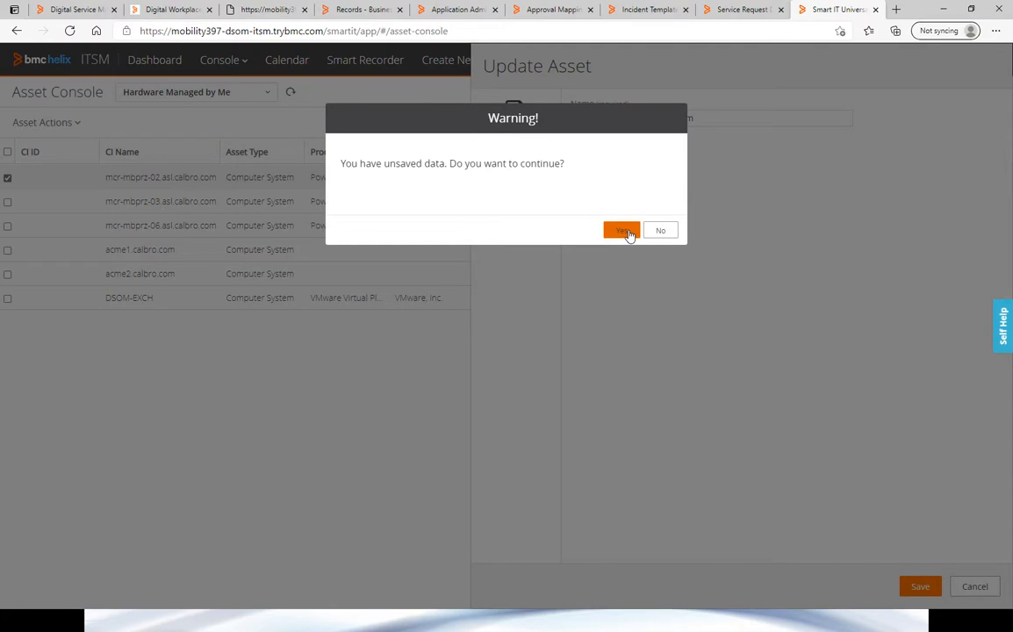
left_click(623, 231)
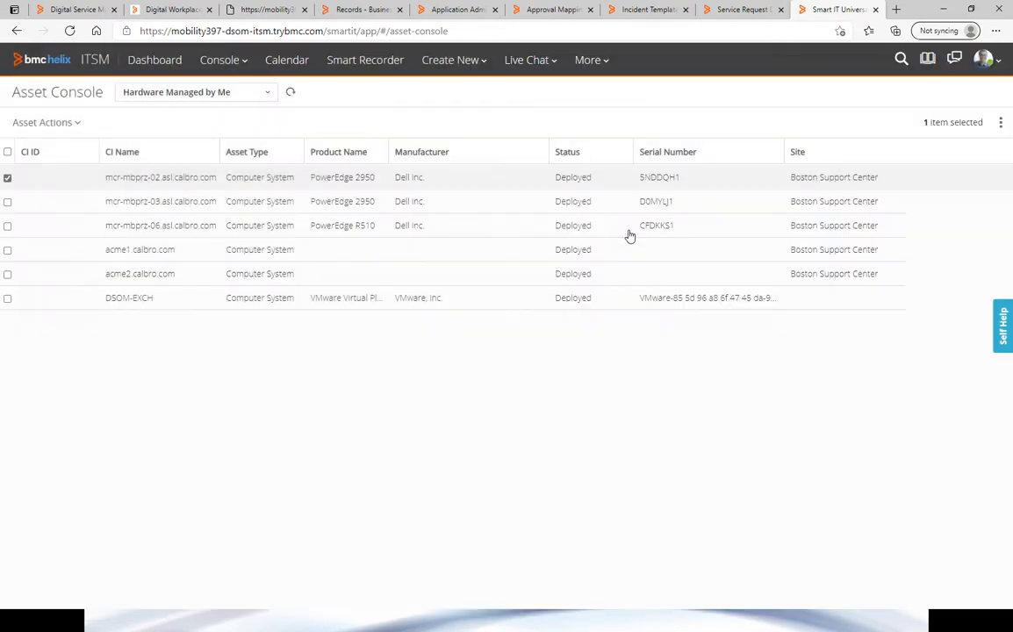
key("alt+Tab")
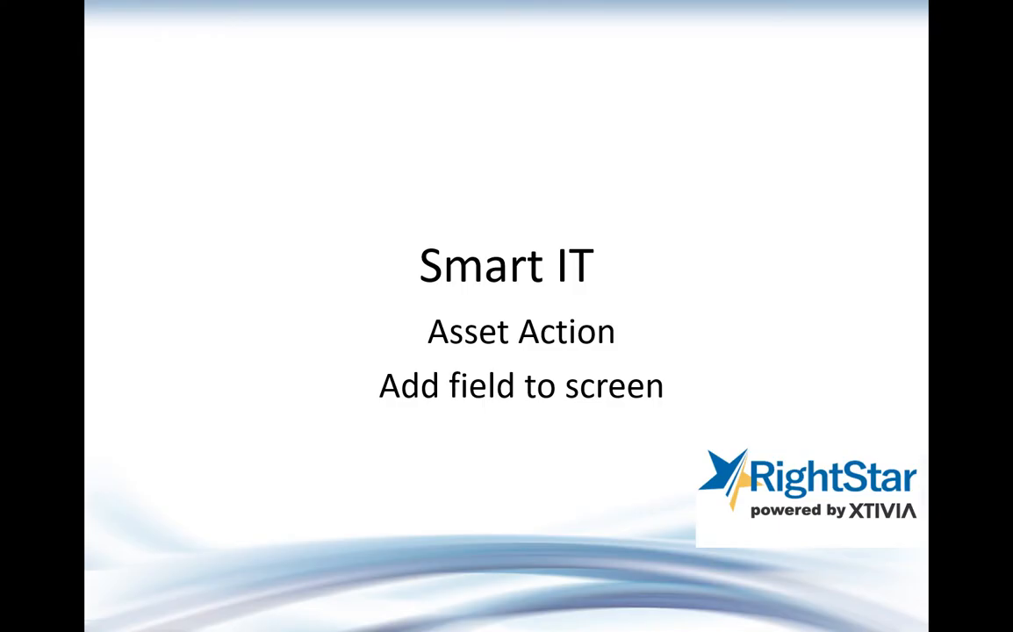
key("alt+Tab")
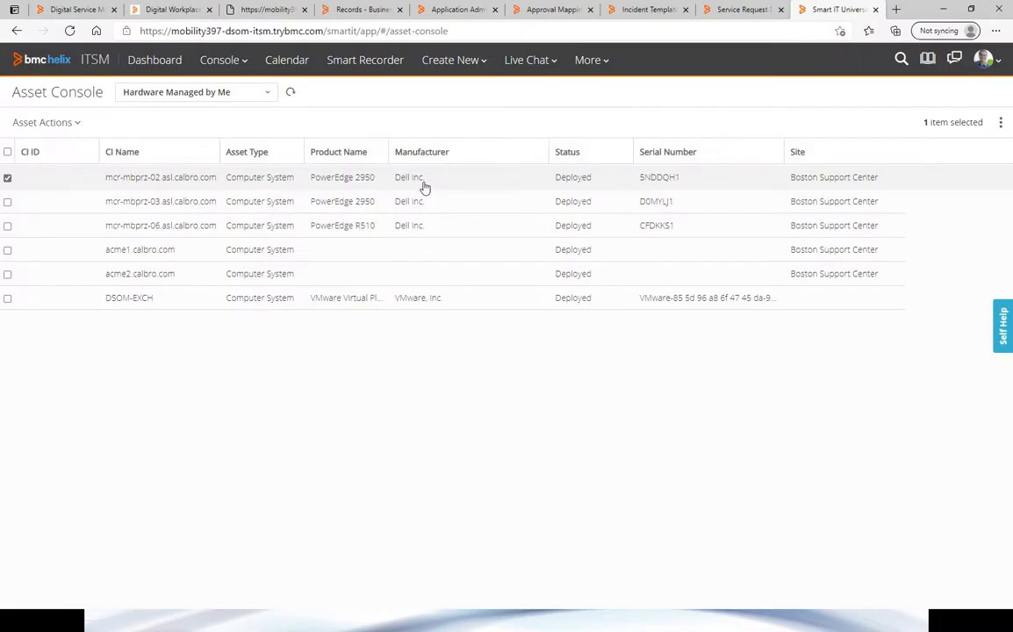
key("alt+Tab")
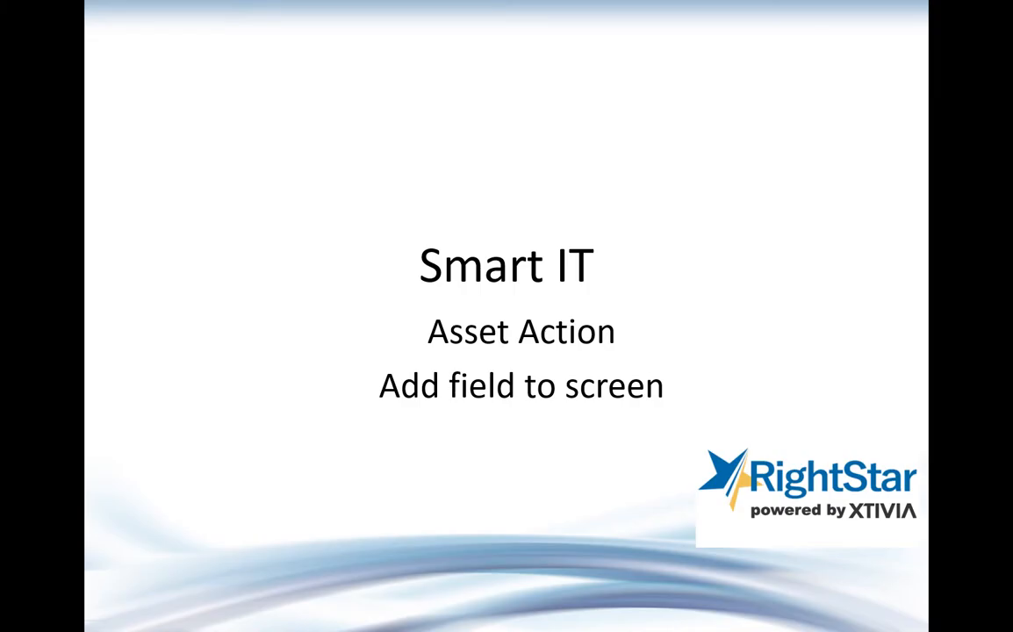
- Switch to BMC Remedy Developer Studio and show the SV_Create view of the HPD:Help Desk form
key("alt+Tab")
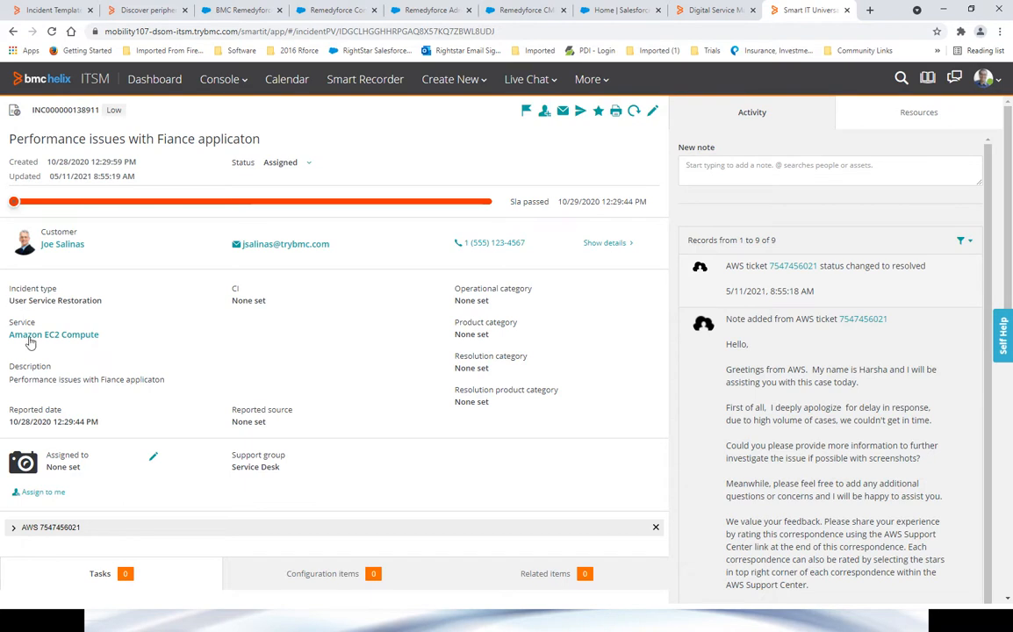
key("ctrl")
key("alt+Tab")
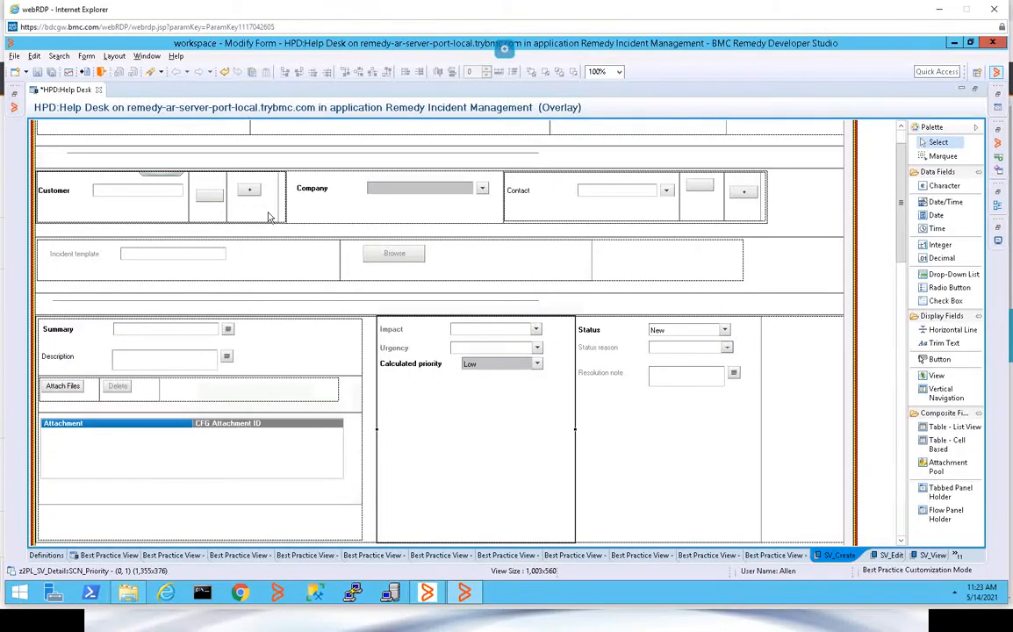
left_click(838, 556)
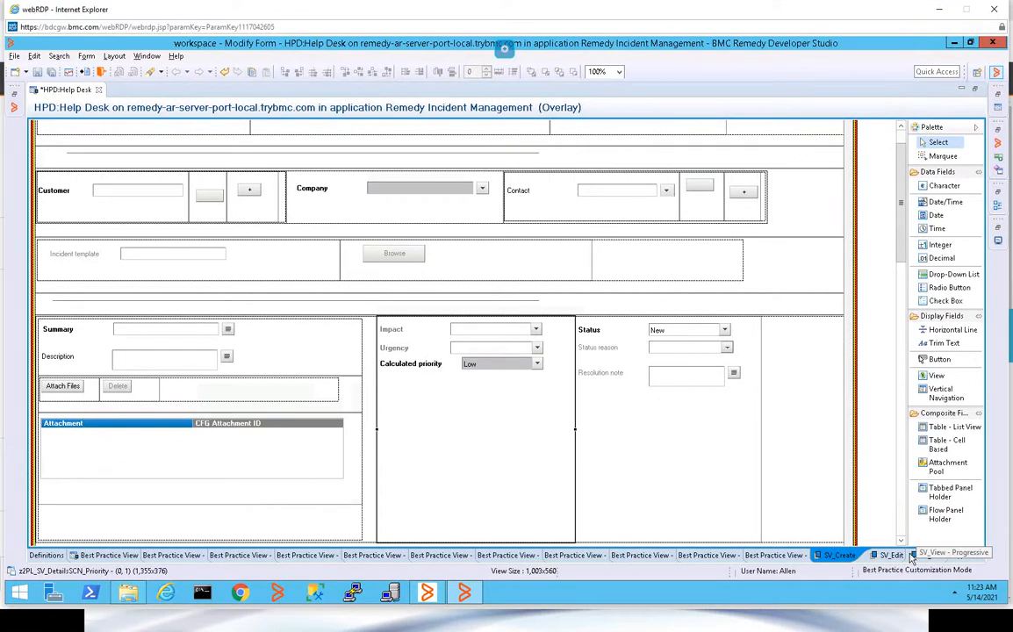
key("alt+Tab")
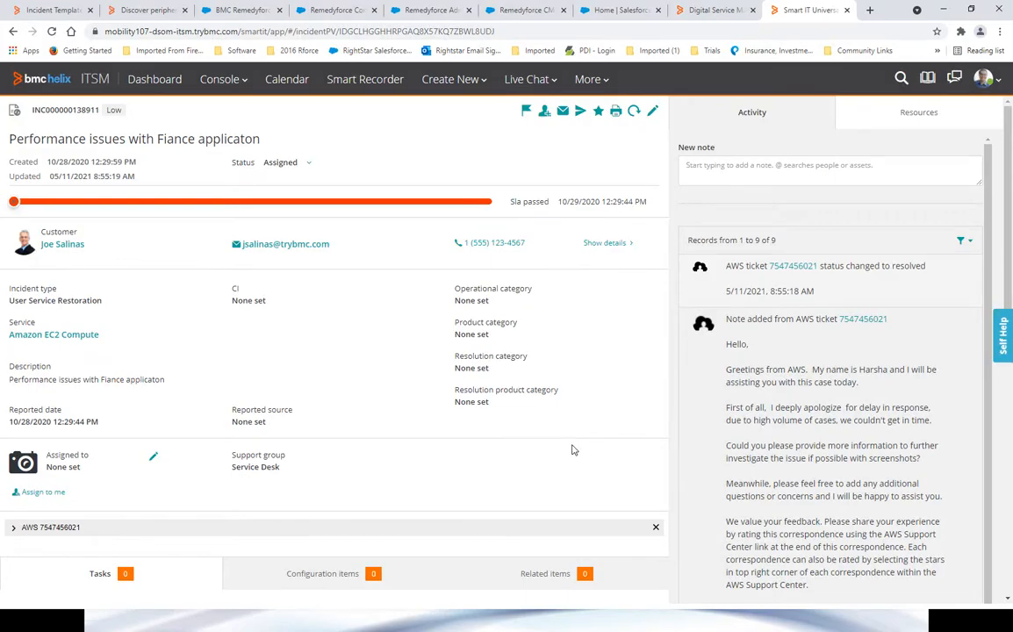
key("alt+Tab")
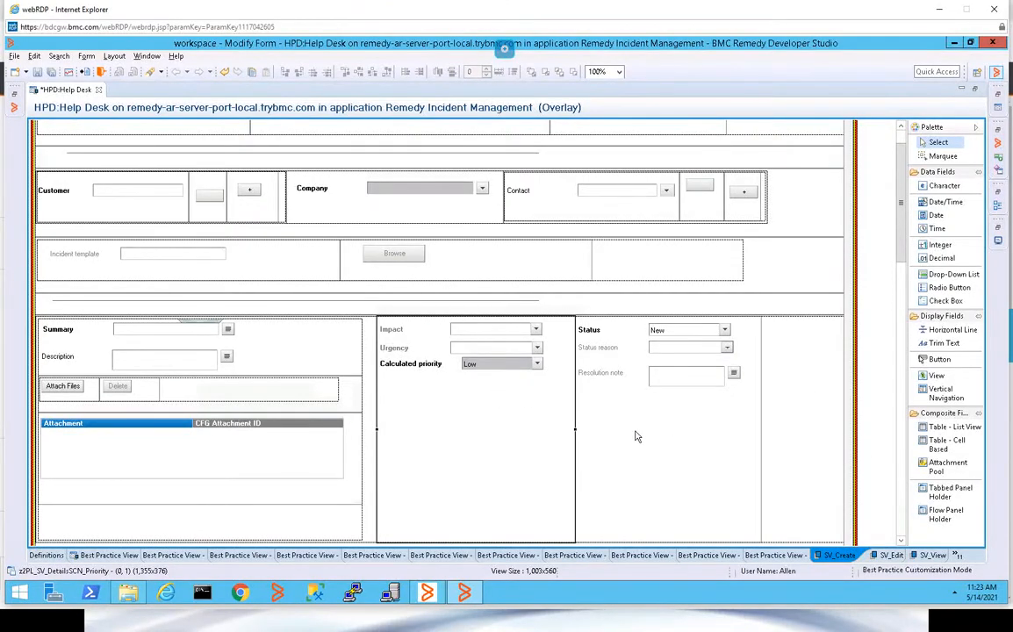
- Create a new character field in the current view and place it just below the Service field
scroll(480, 424, "up", 2)
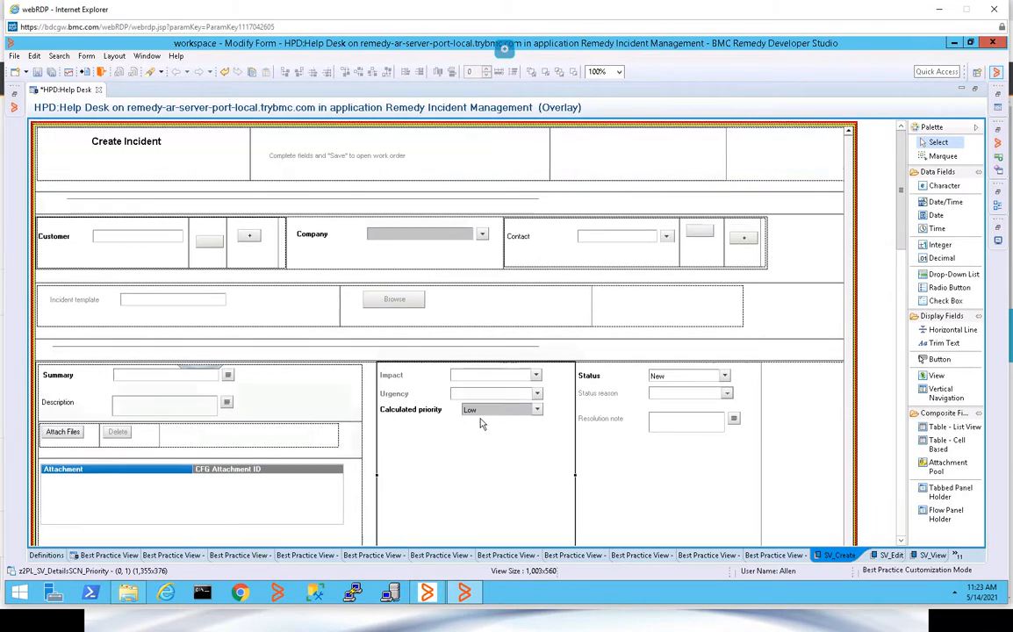
scroll(480, 424, "down", 10)
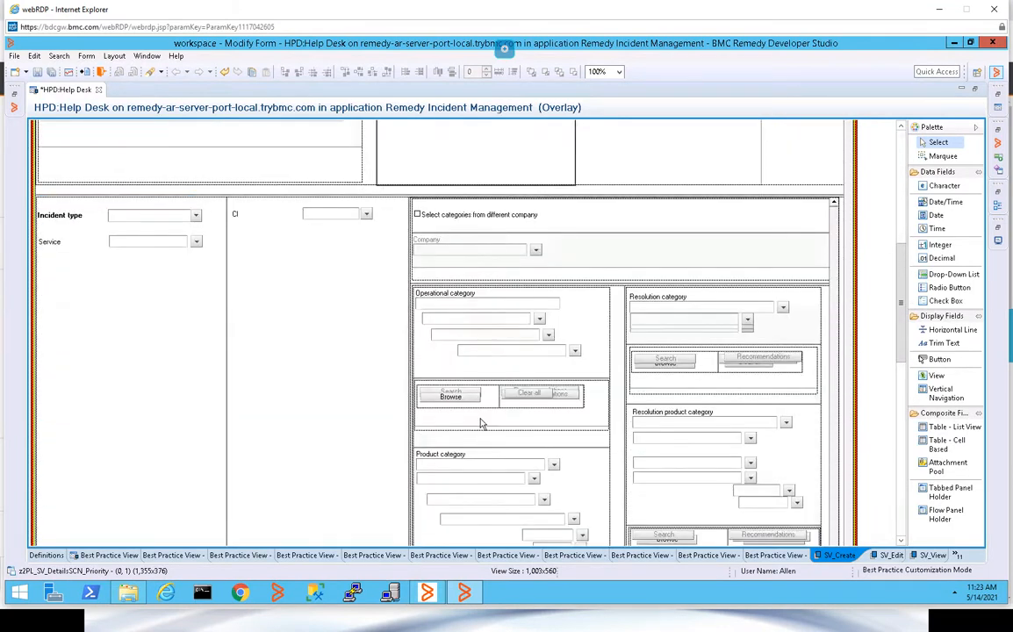
scroll(248, 341, "down", 3)
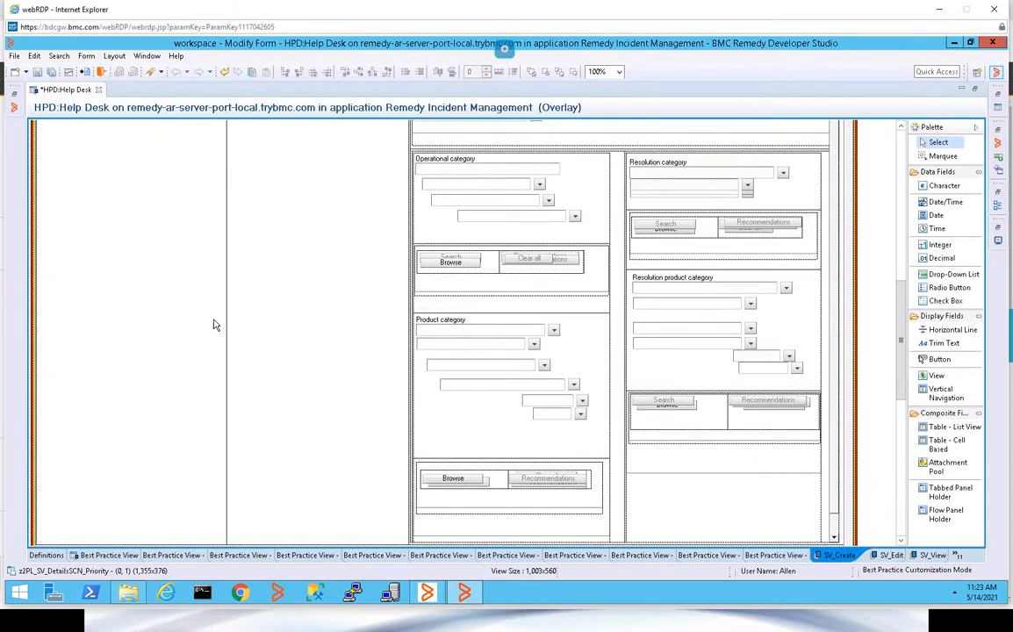
scroll(215, 325, "up", 10)
scroll(215, 311, "down", 3)
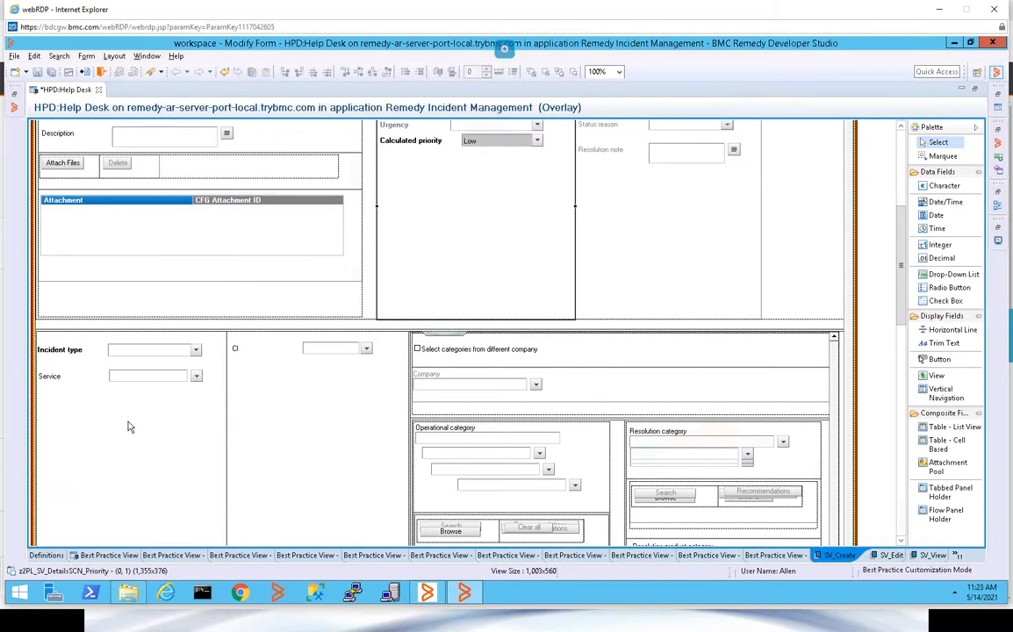
scroll(128, 427, "down", 5)
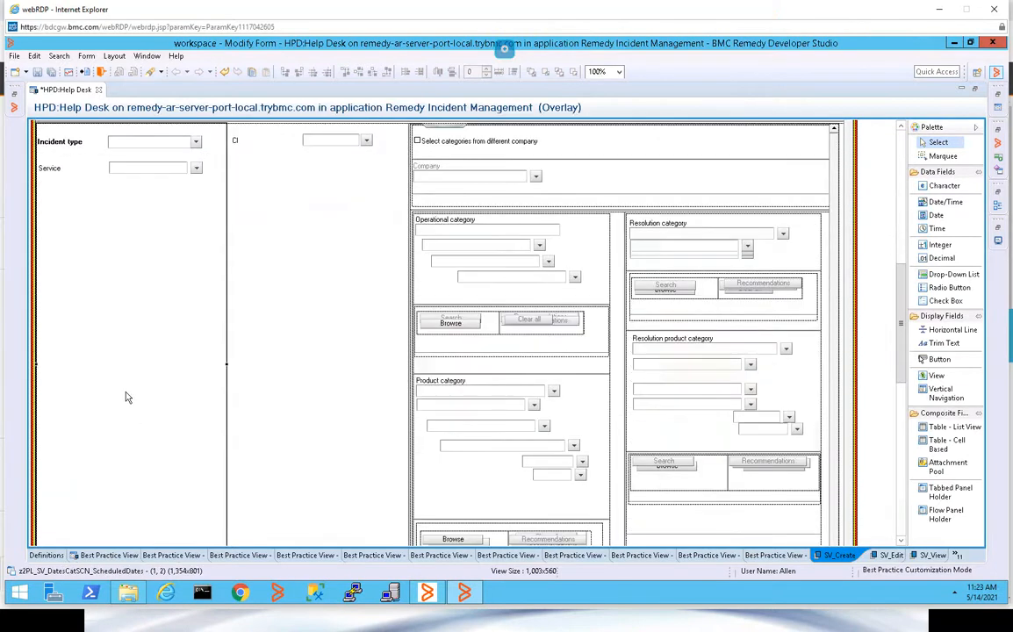
right_click(128, 220)
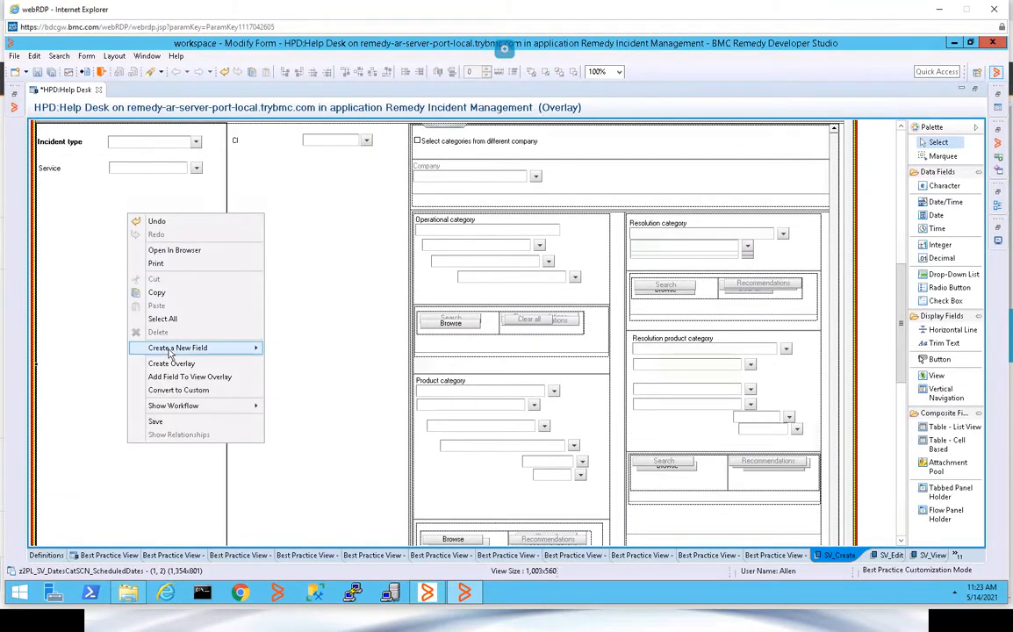
mouse_move(171, 353)
mouse_move(299, 348)
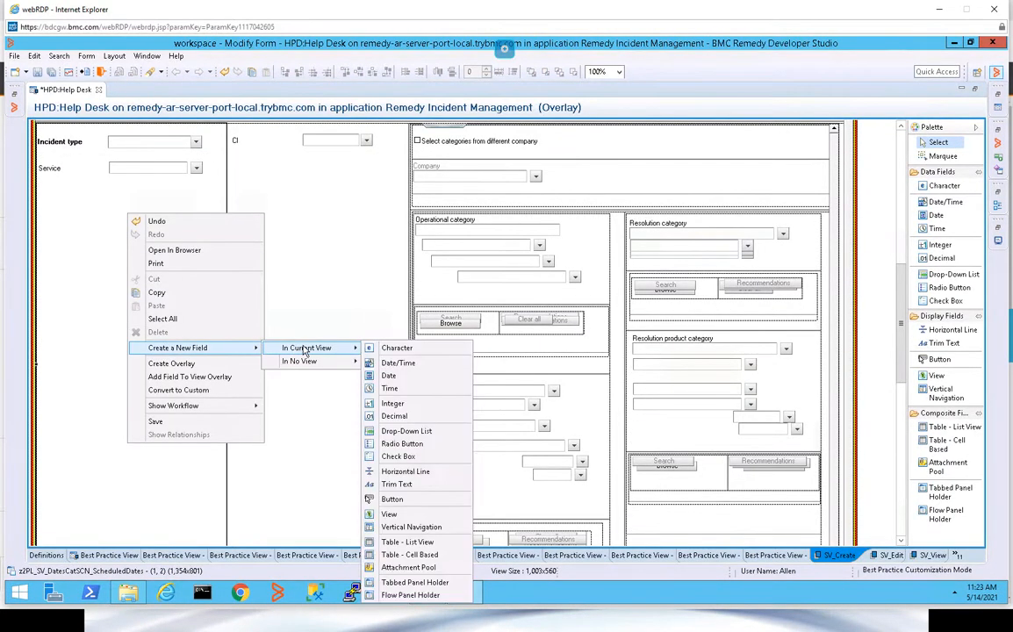
left_click(387, 350)
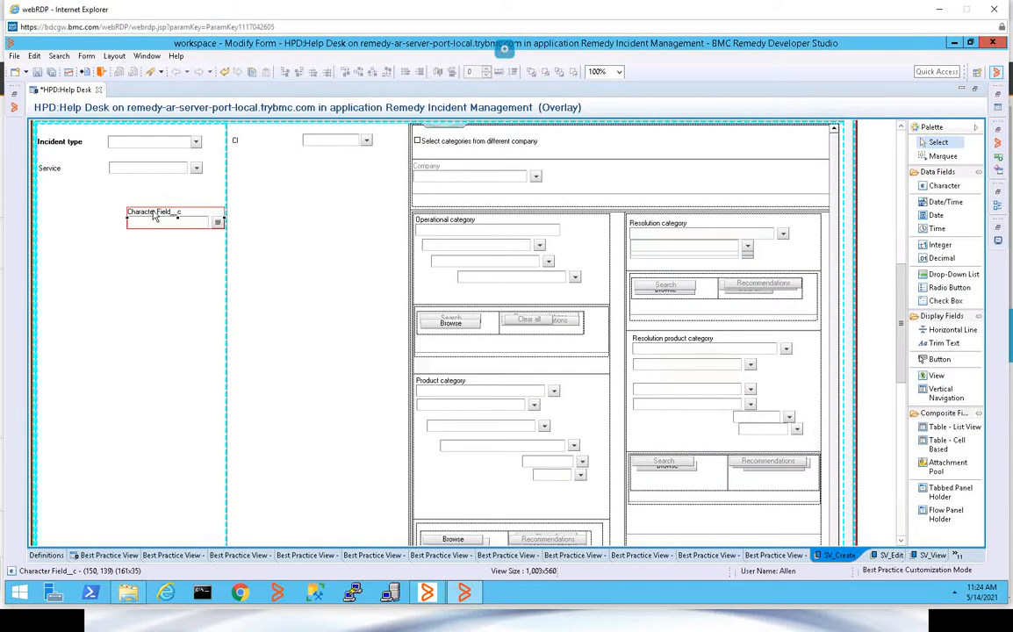
left_click_drag(158, 215, 112, 203)
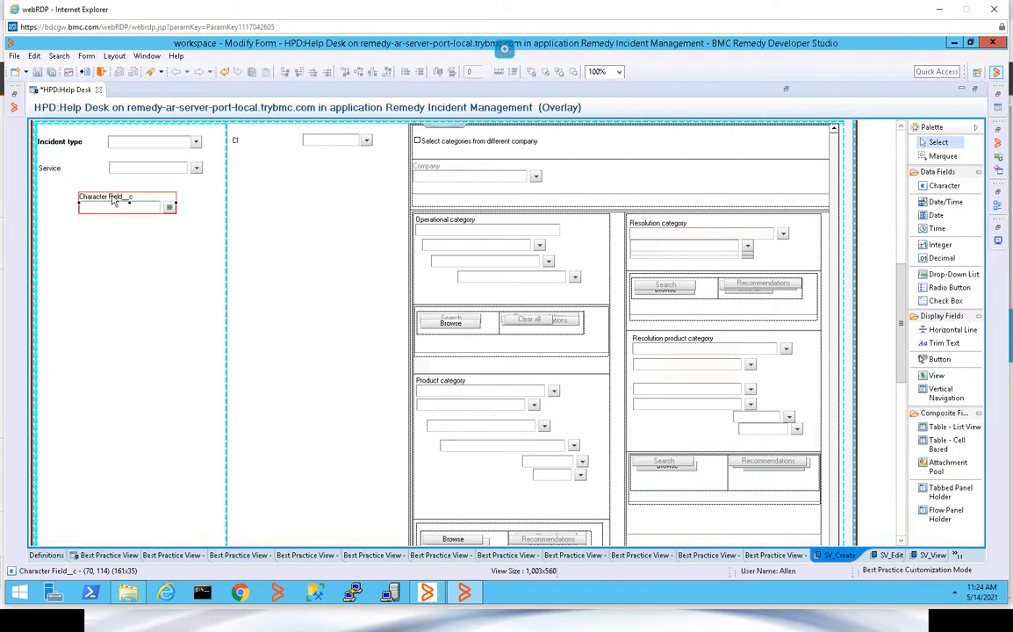
- Set the new character field's database name to "Test Field 1"
double_click(113, 201)
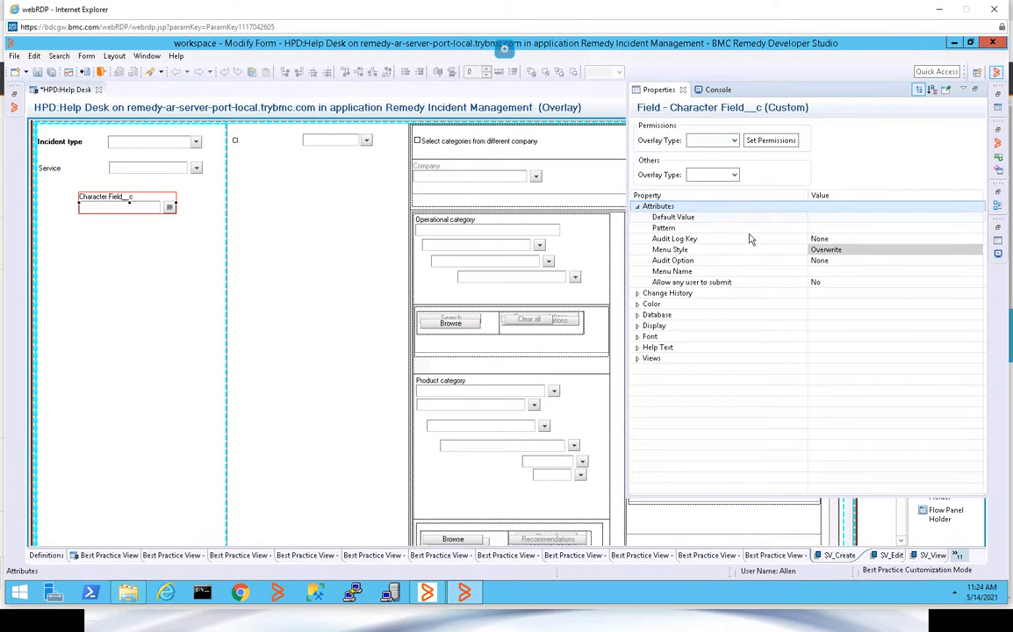
left_click(637, 315)
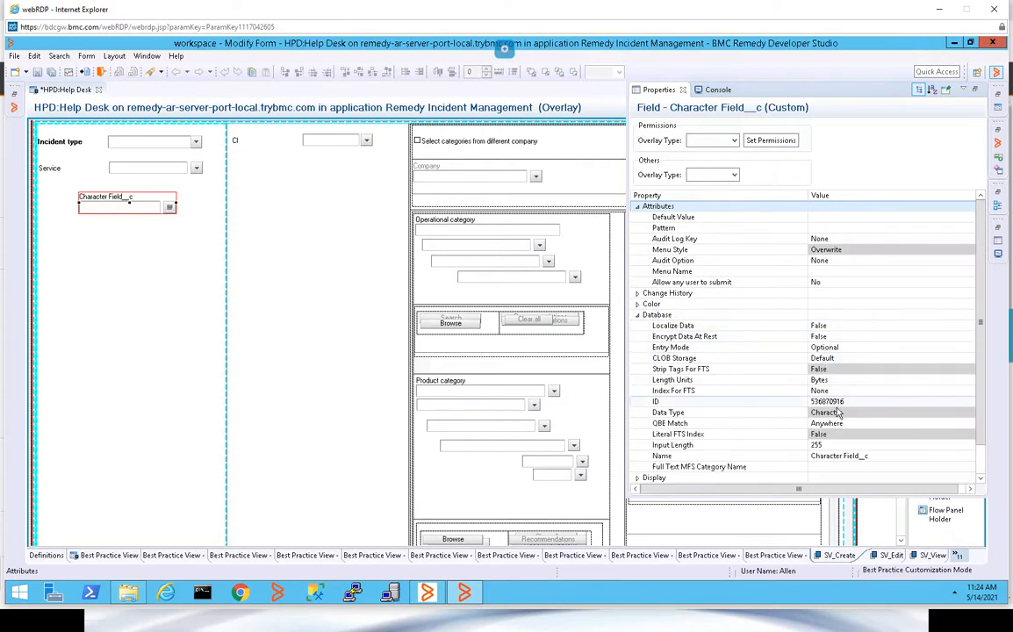
left_click(838, 455)
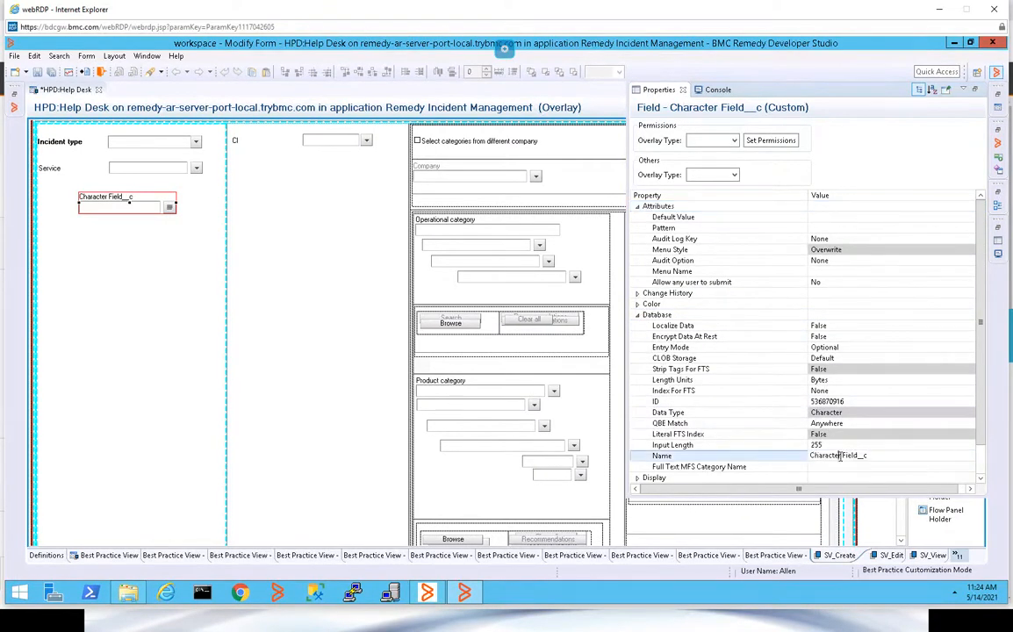
key("ctrl+a")
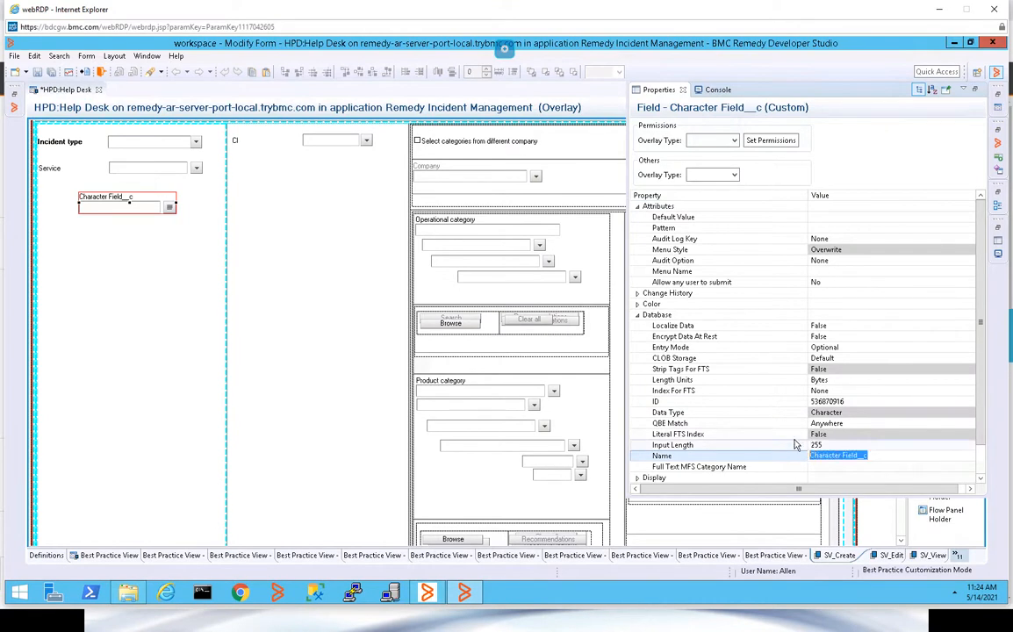
type("Test Field 1")
left_click(637, 316)
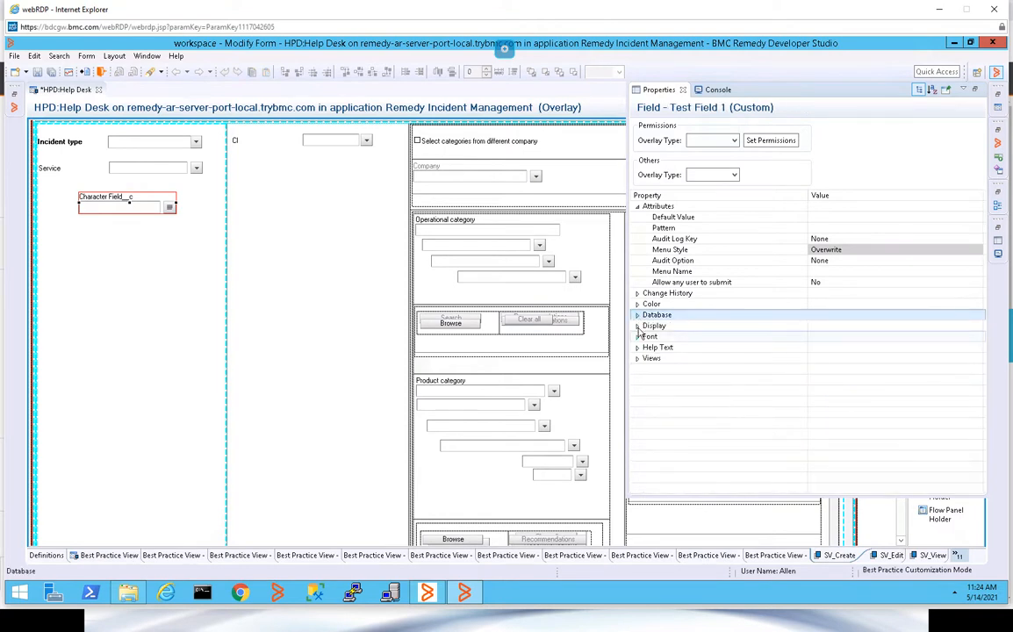
- Set the new field's display label to "Test Field 1"
left_click(638, 327)
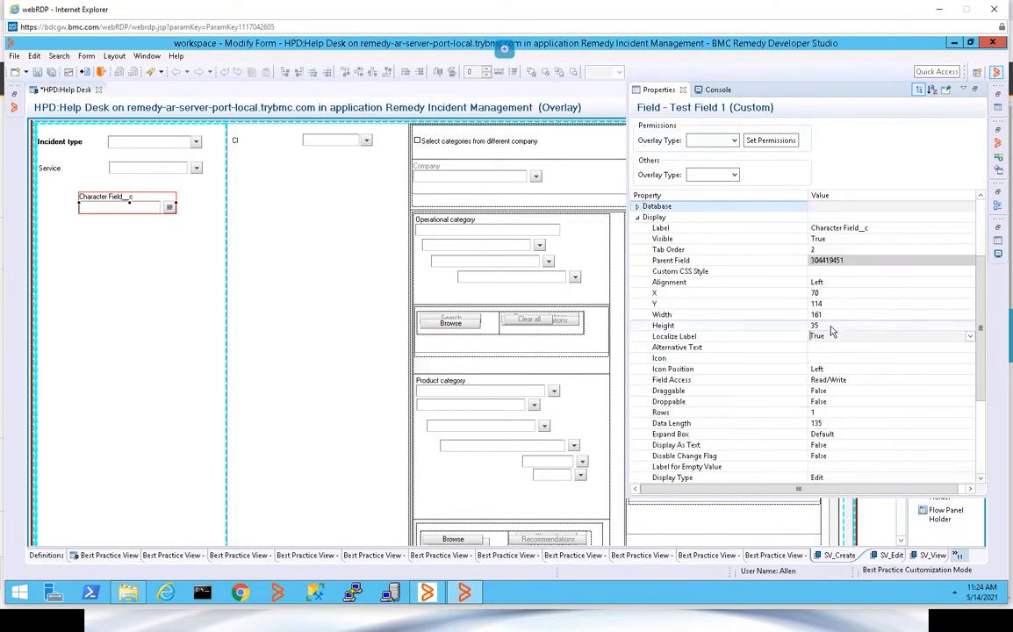
left_click(849, 228)
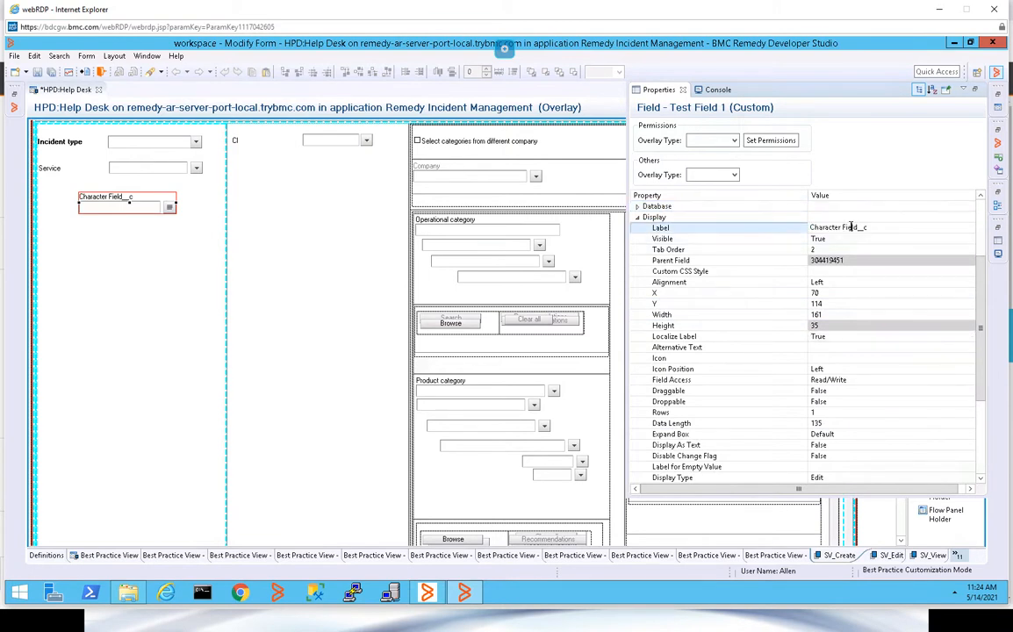
left_click_drag(875, 228, 809, 227)
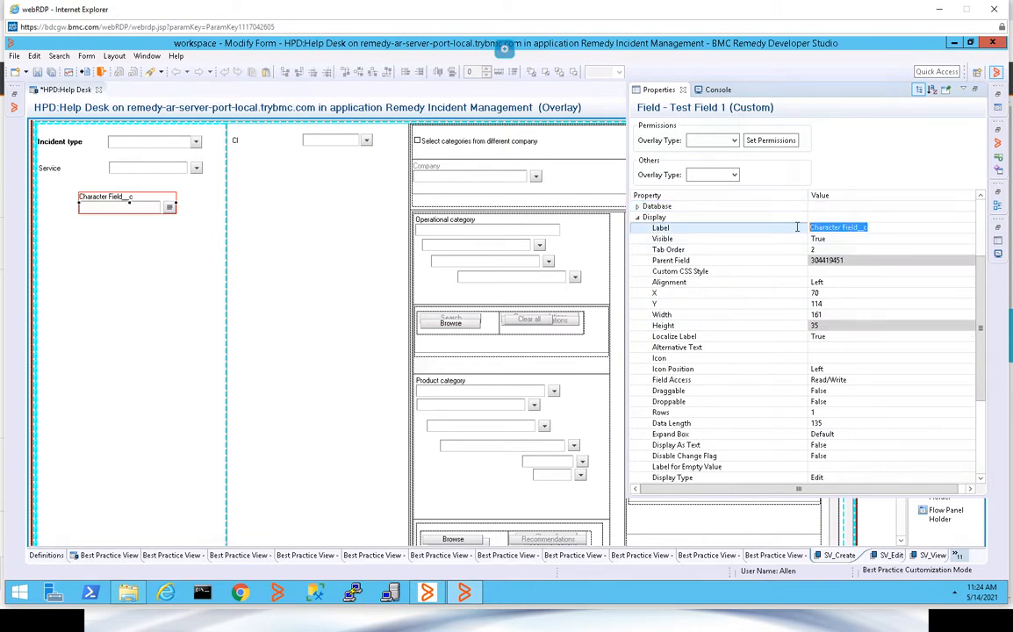
type("Test")
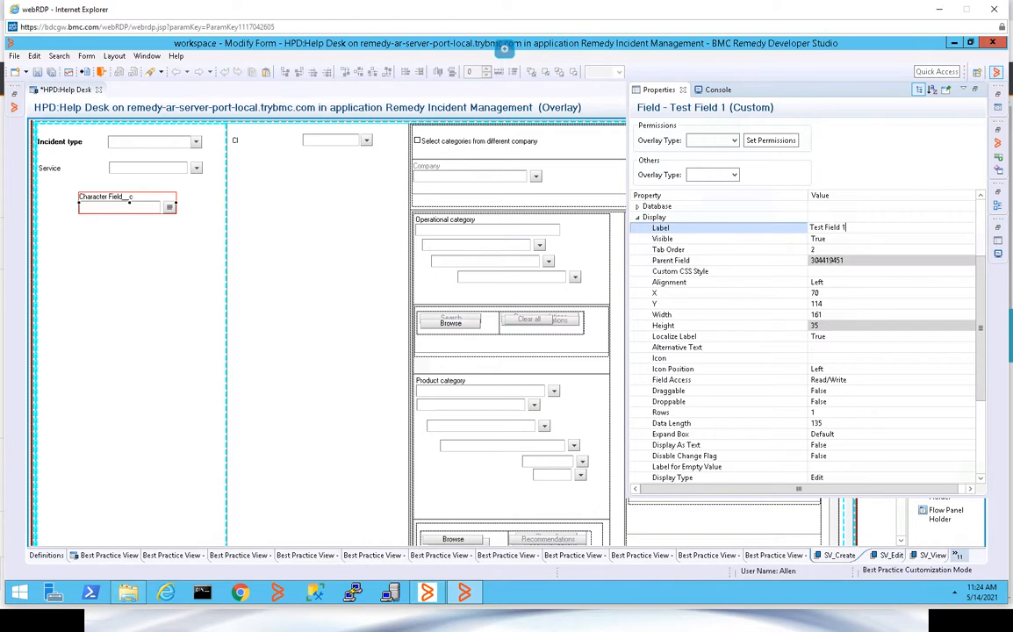
type(" Field 1")
left_click(637, 217)
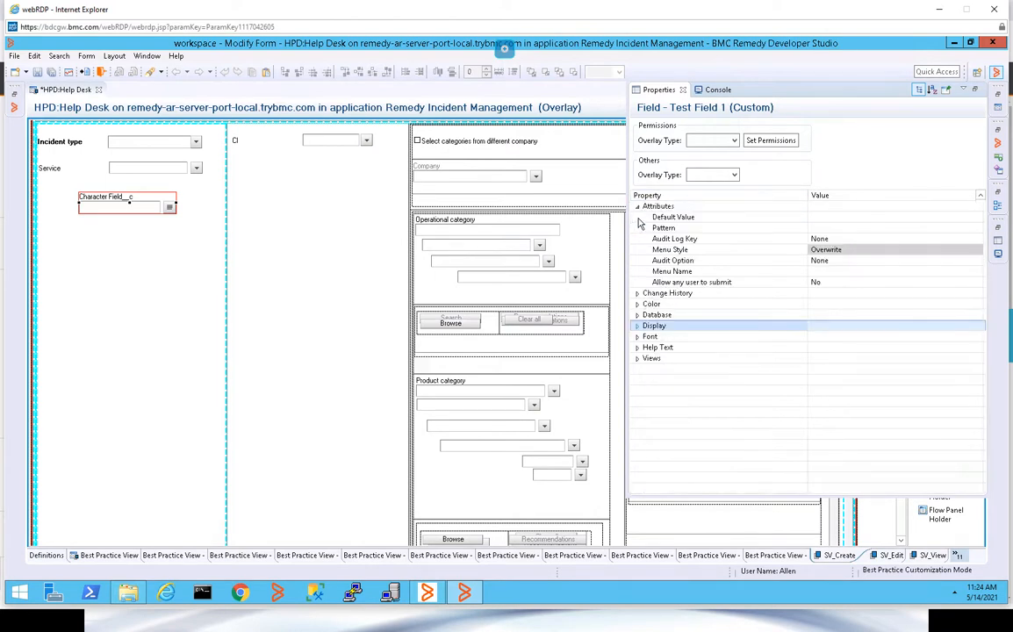
- Add Test Field 1 to the SV_Edit and SV_View views, accepting the view overlay requirement, and save the form
left_click(637, 358)
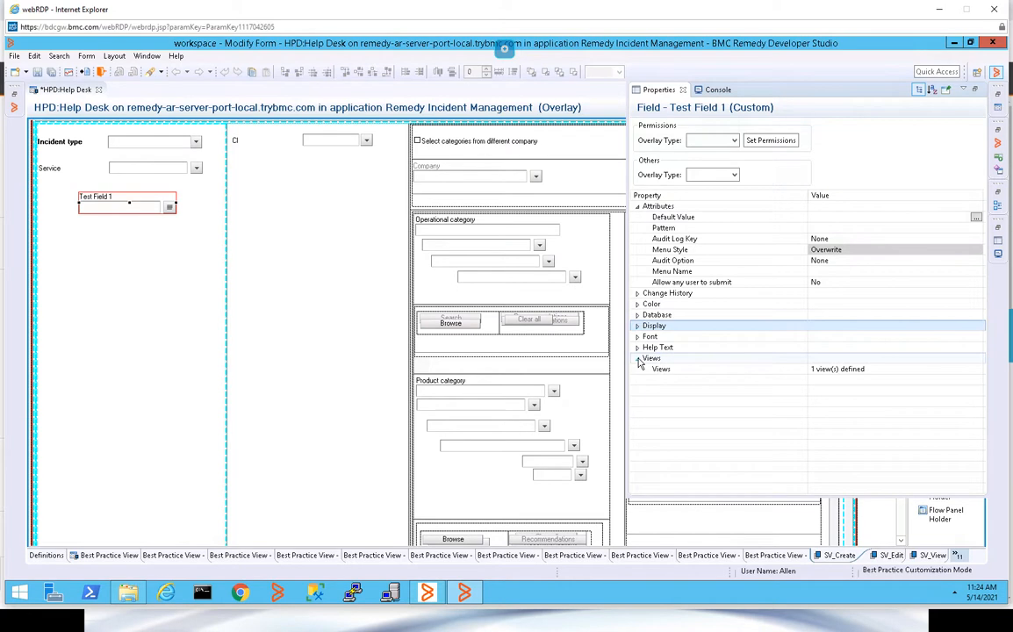
left_click(839, 372)
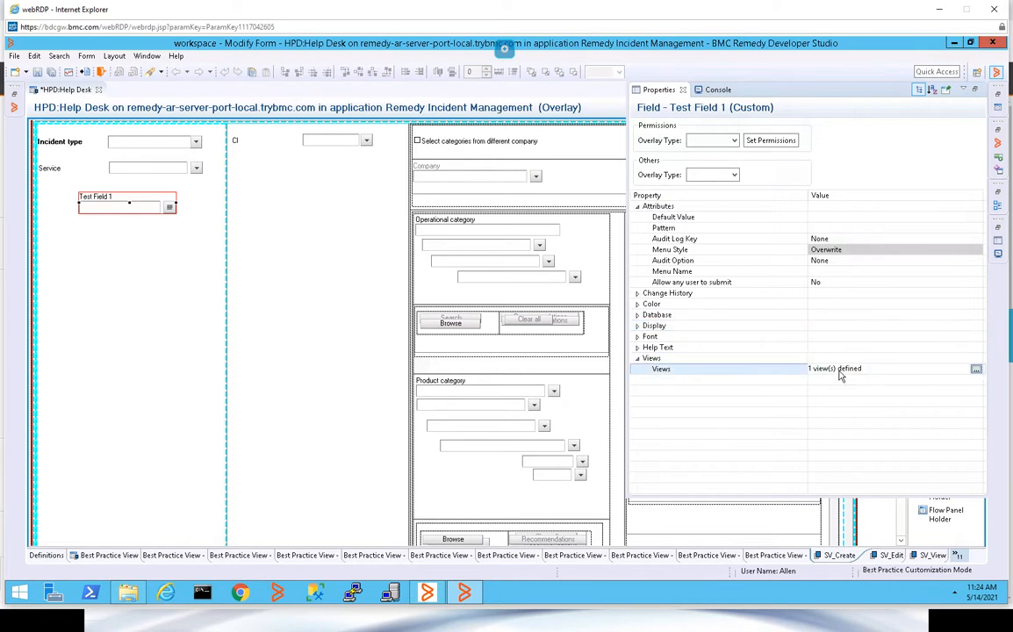
left_click(975, 369)
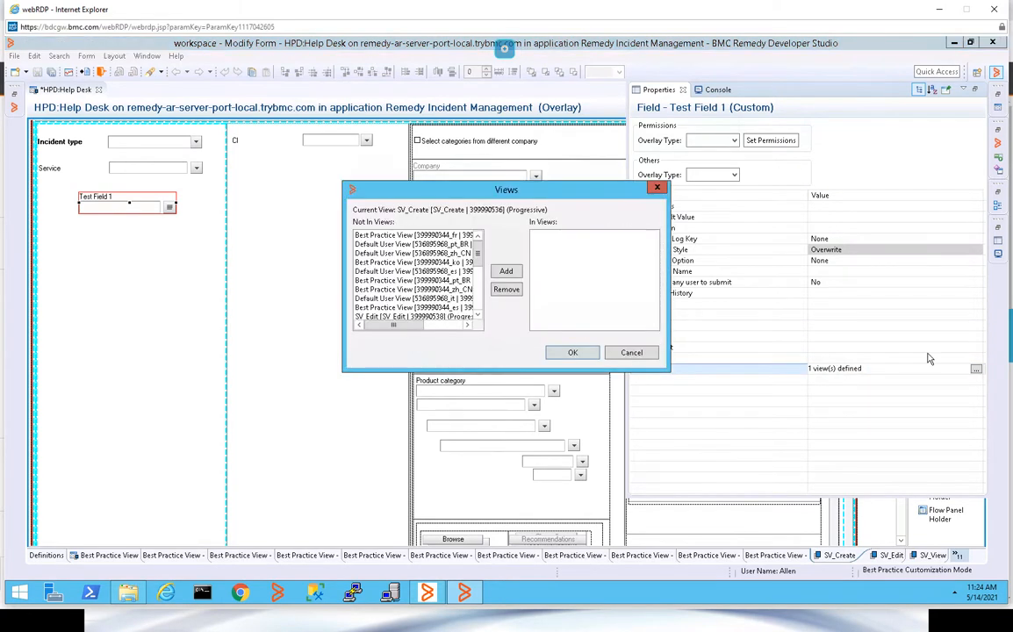
left_click_drag(478, 255, 481, 319)
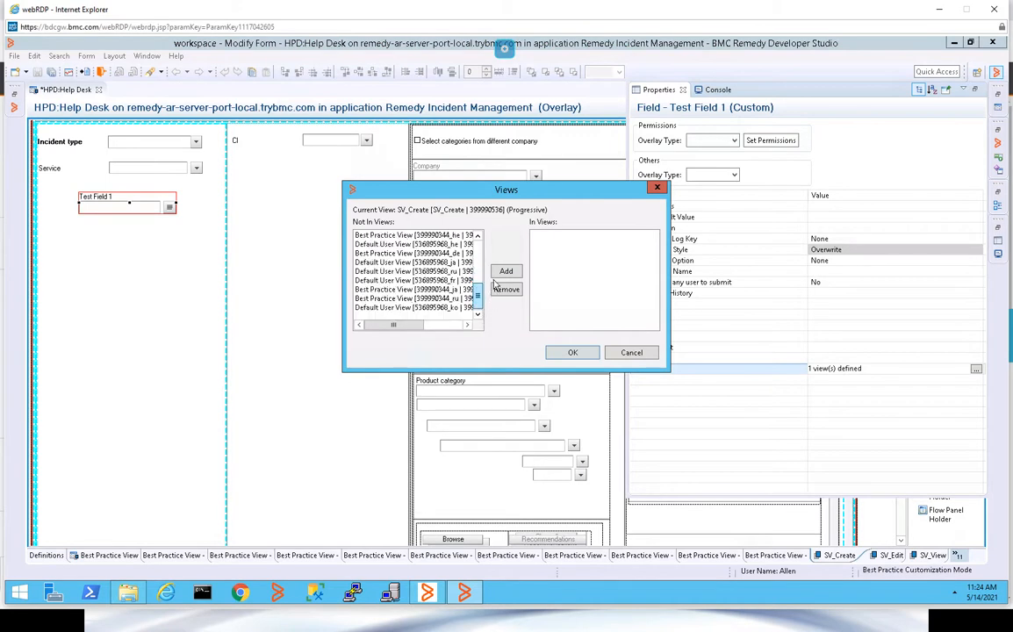
scroll(399, 248, "up", 3)
left_click(400, 244)
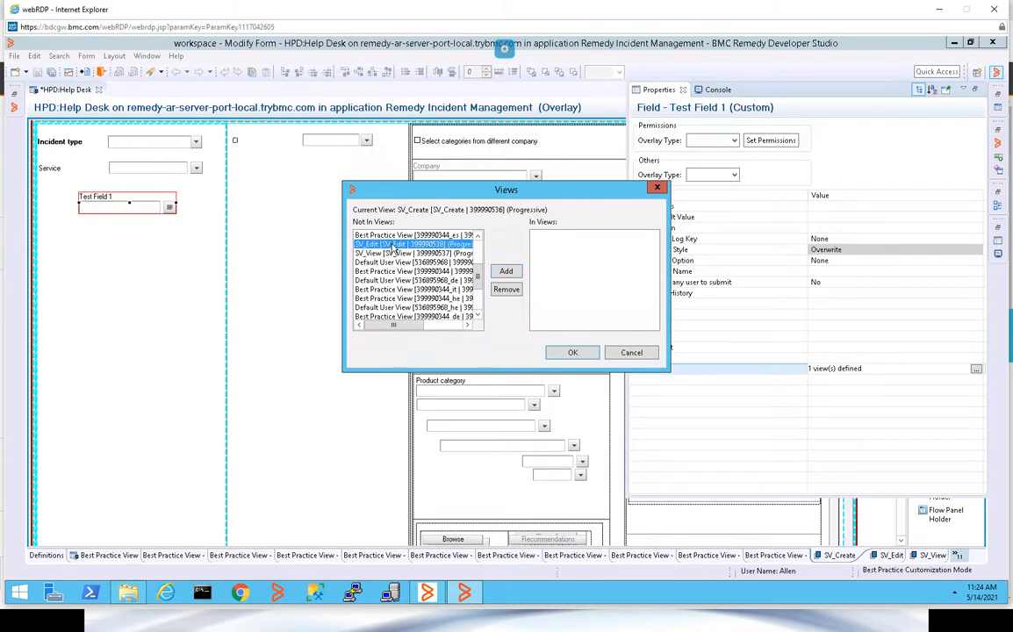
left_click(505, 271)
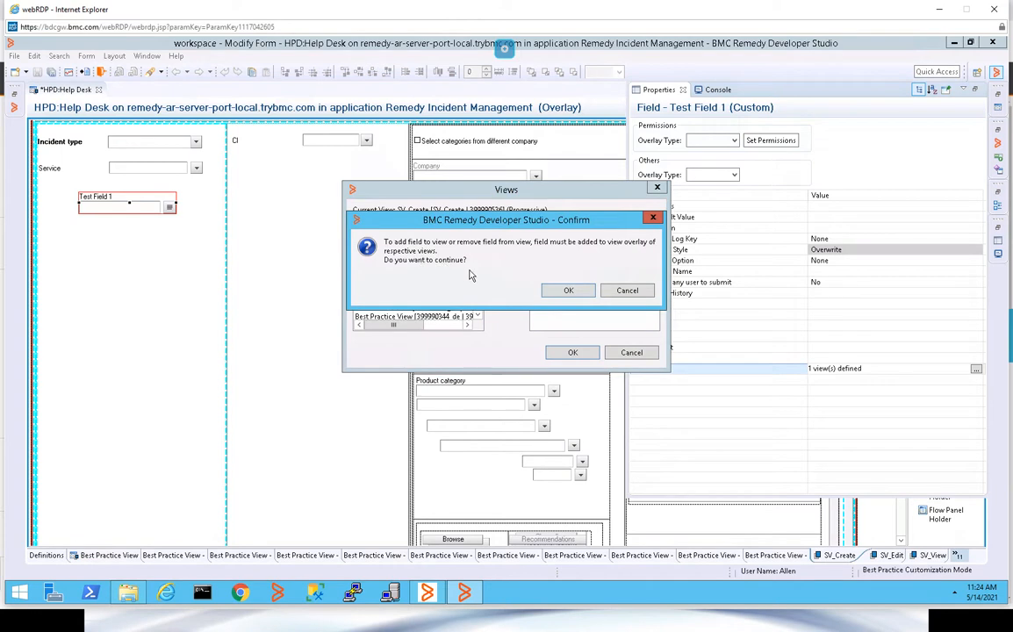
left_click(568, 293)
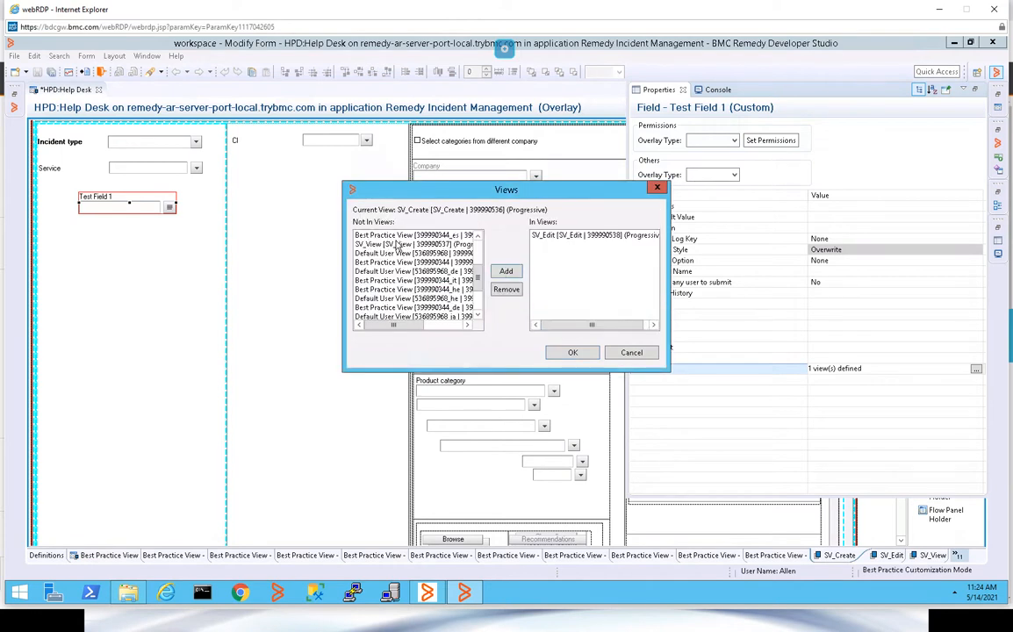
left_click(505, 272)
left_click(571, 353)
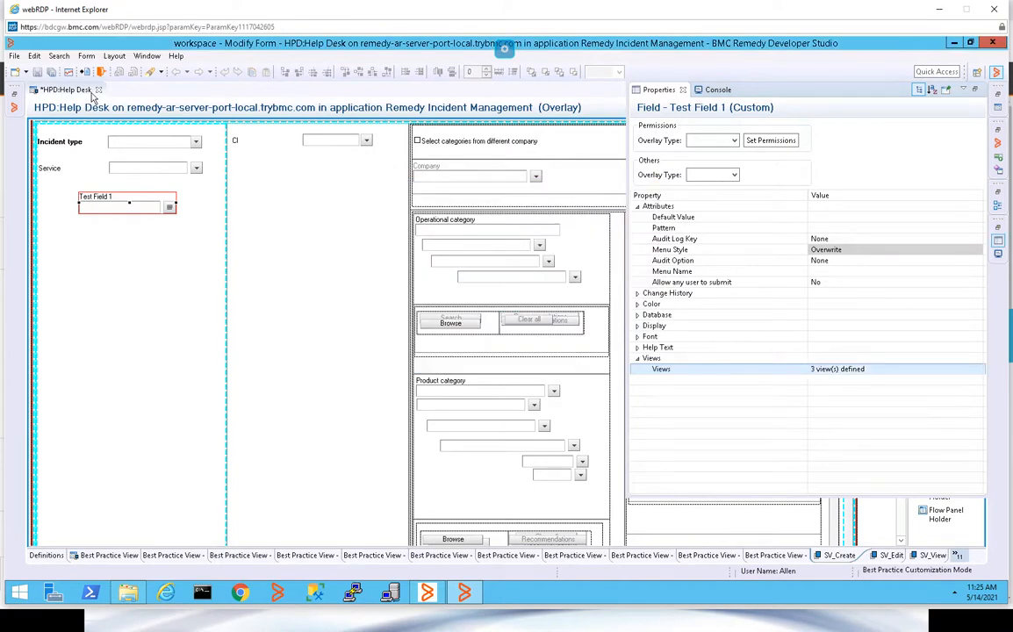
left_click(39, 75)
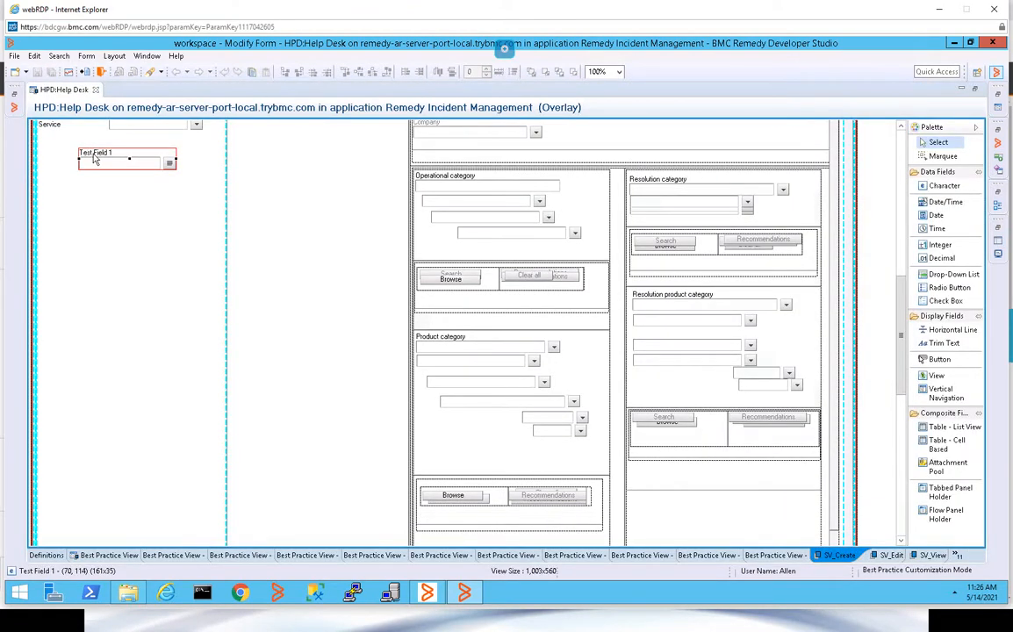
- Check where Test Field 1 sits relative to the Service field in the SV_Edit and SV_View views of the HPD:Help Desk form
left_click(888, 556)
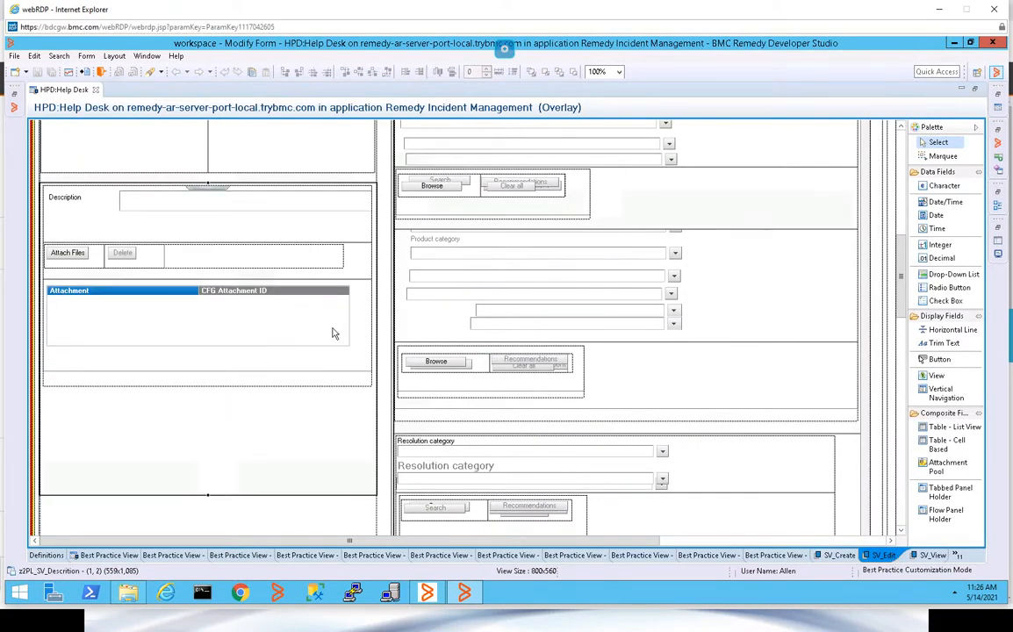
left_click(267, 356)
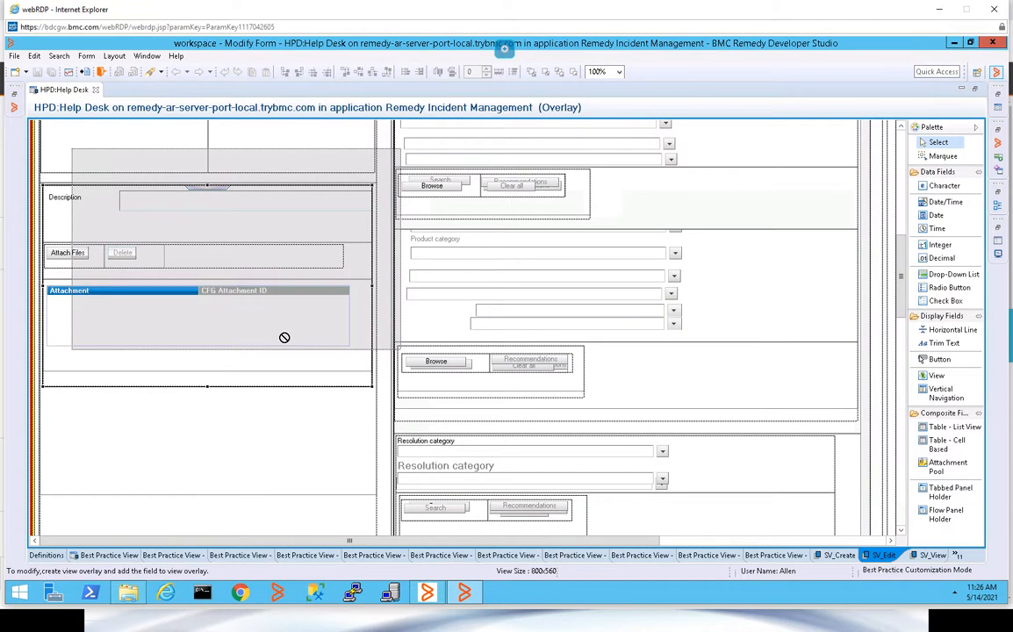
mouse_move(253, 387)
left_mouse_down()
mouse_move(268, 371)
mouse_move(256, 375)
left_mouse_up()
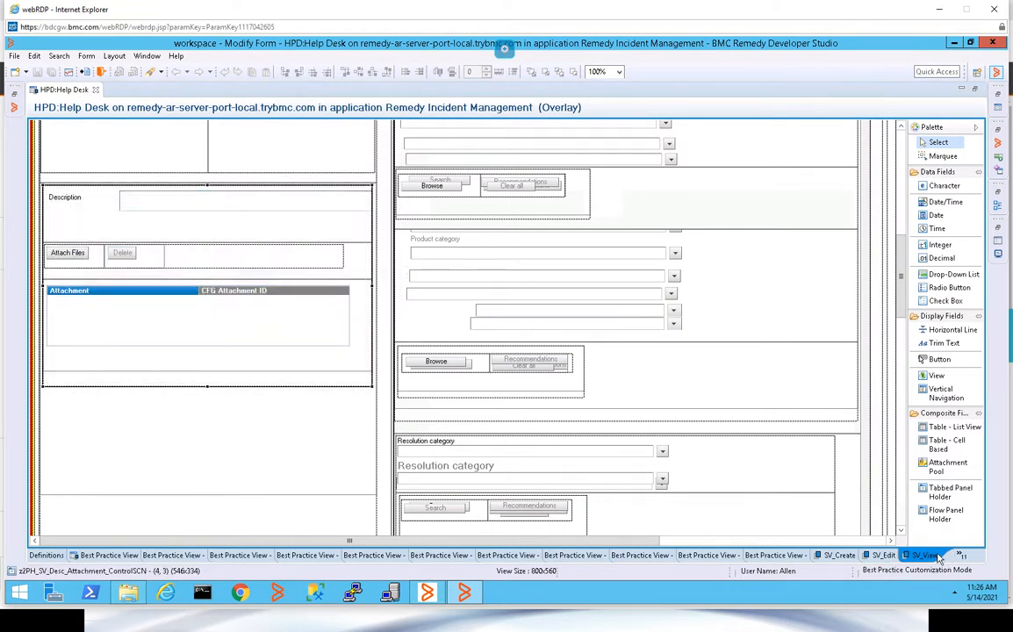
left_click(928, 556)
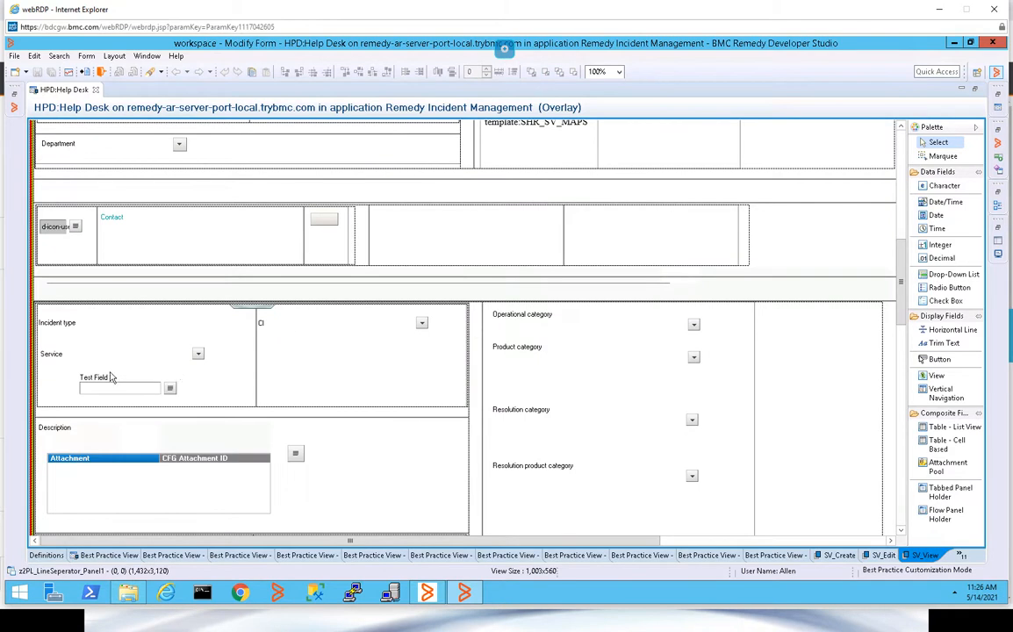
left_click(96, 335)
left_click(883, 555)
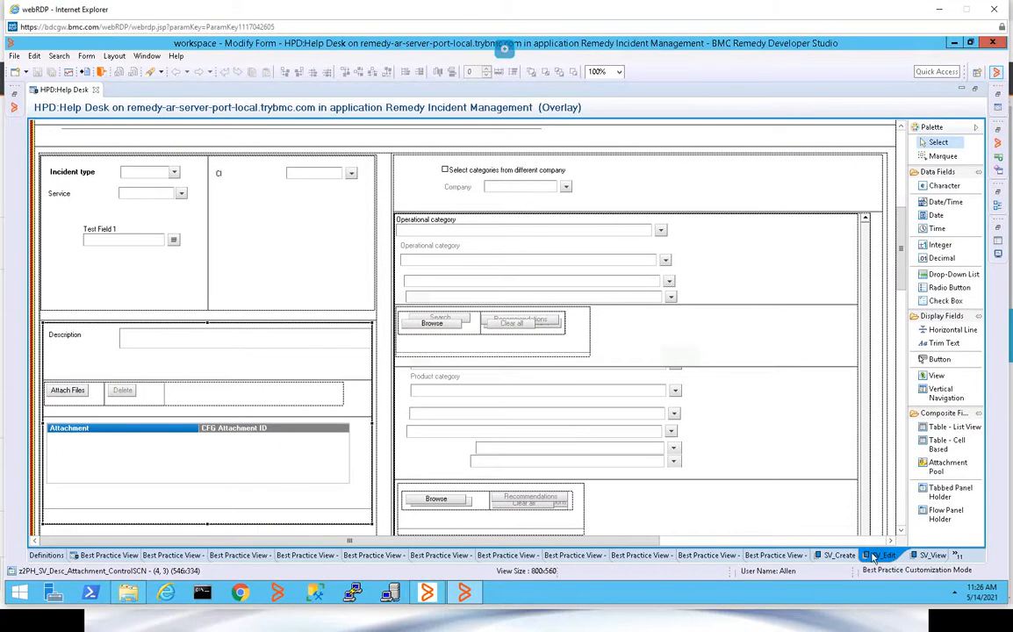
left_click(929, 555)
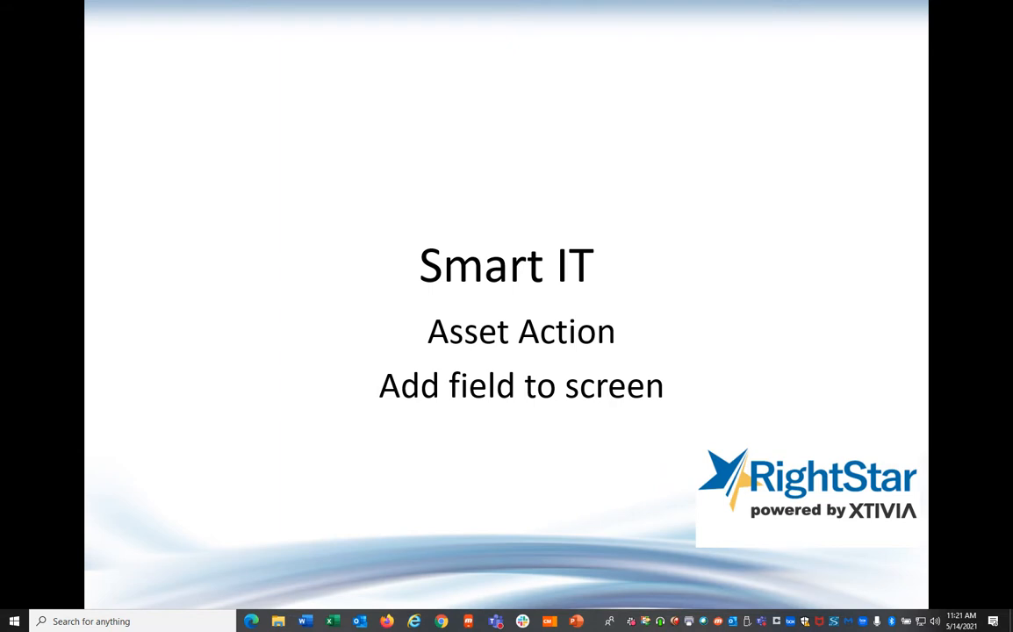
- Switch to the Smart IT incident in the browser and check Test Field 1 below the Service field
key("alt+Tab")
key("alt+Tab")
key("alt+Tab")
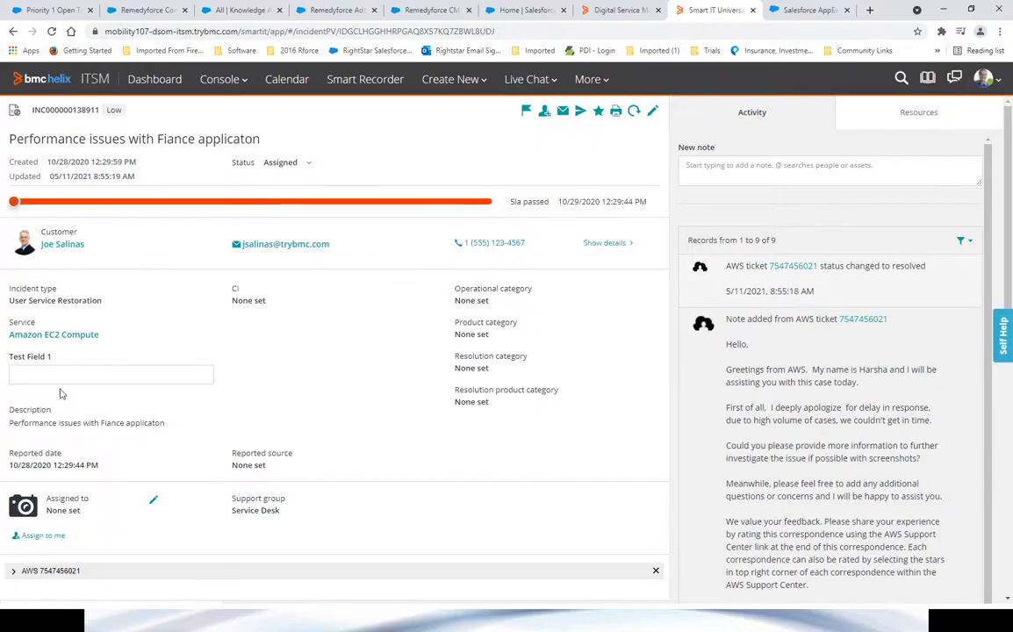
key("ctrl")
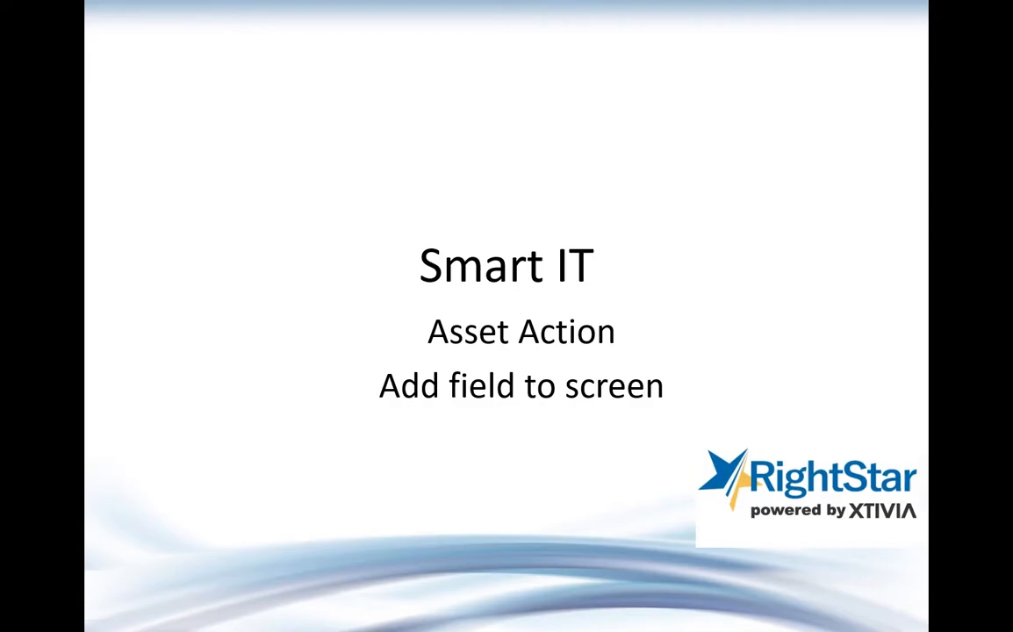
left_click(240, 376)
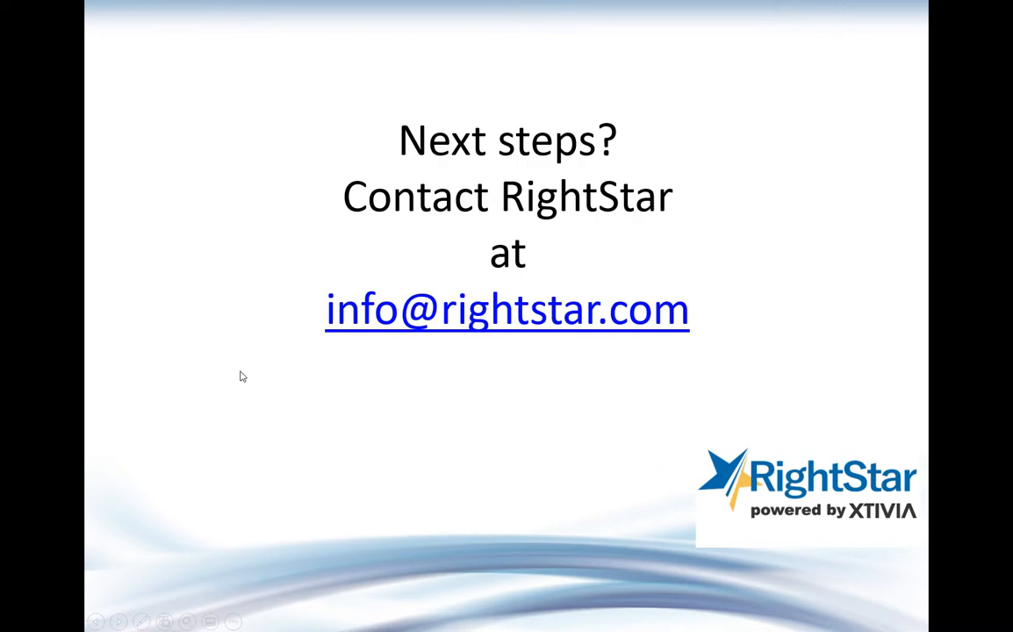